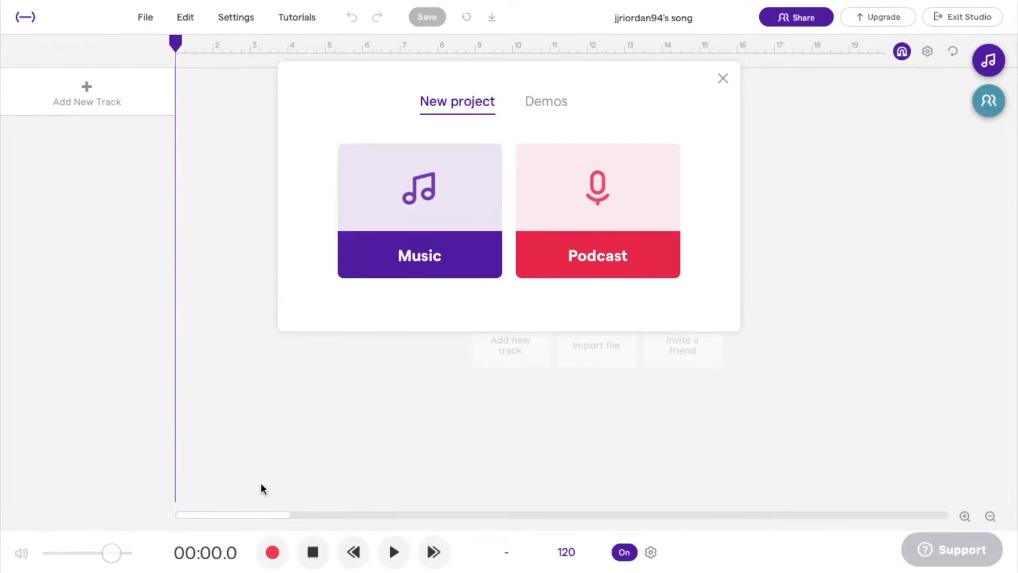
- Create a new music project and return the playhead to the start of the timeline
left_click(394, 228)
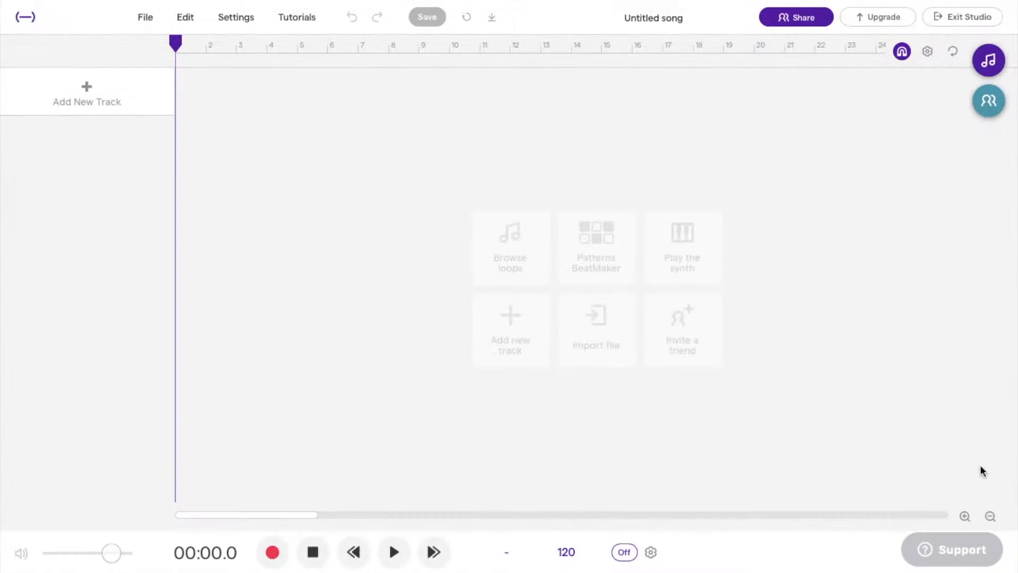
left_click(210, 45)
left_click(178, 47)
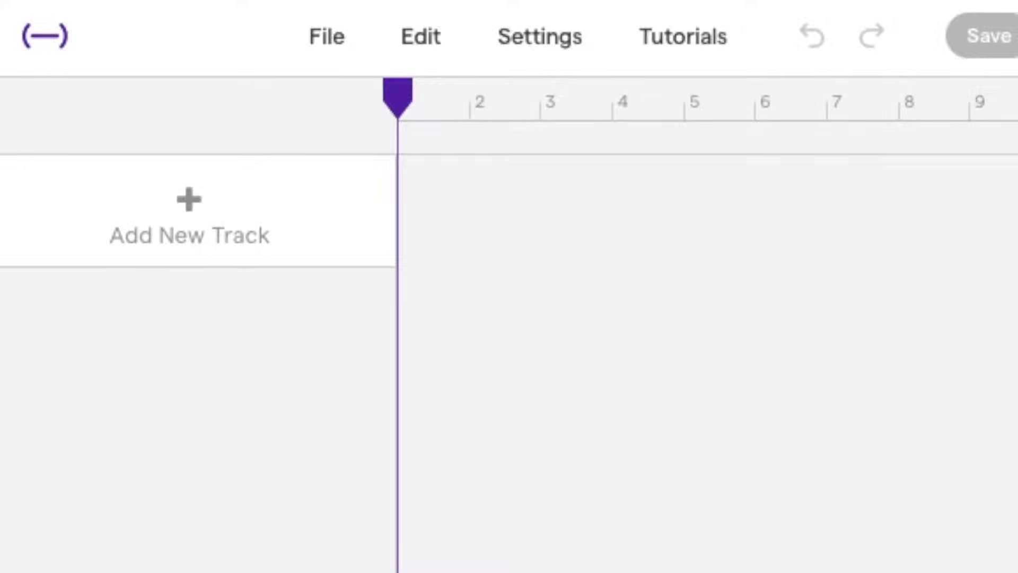
- Examine the bar and beat divisions on the timeline ruler at closer zoom levels
key("plus")
key("plus")
key("plus")
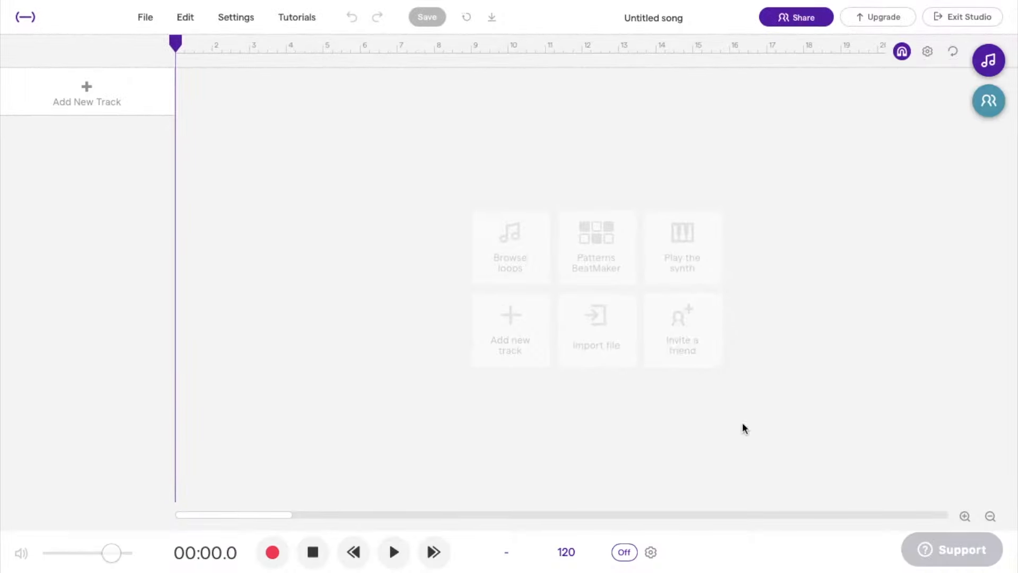
left_click(964, 517)
left_click(964, 516)
left_click(964, 517)
left_click(964, 517)
left_click(964, 517)
left_click(964, 517)
left_click(964, 517)
left_click(965, 517)
left_click(964, 517)
left_click(965, 517)
left_click(964, 516)
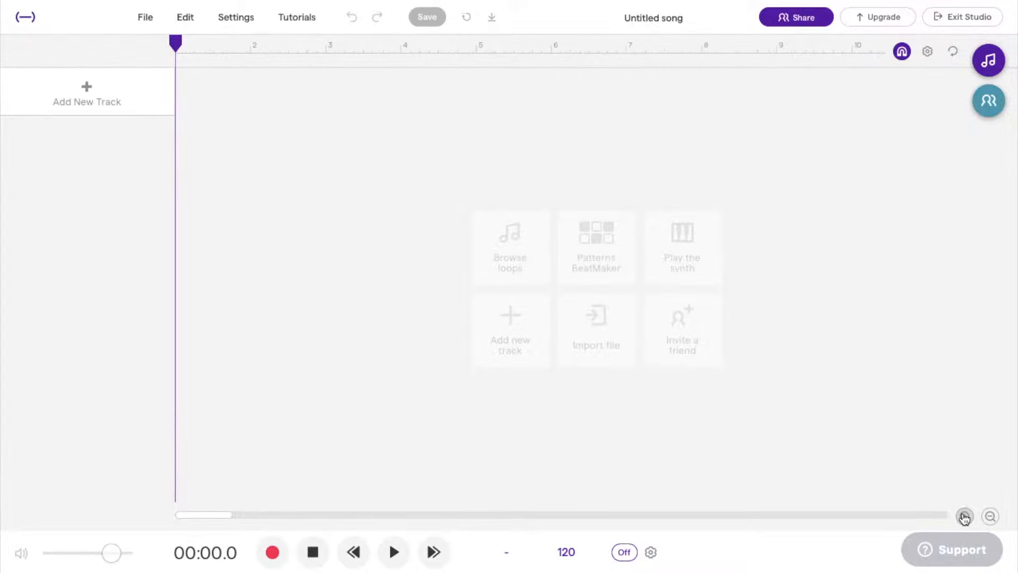
left_click(234, 45)
left_click_drag(234, 46, 159, 48)
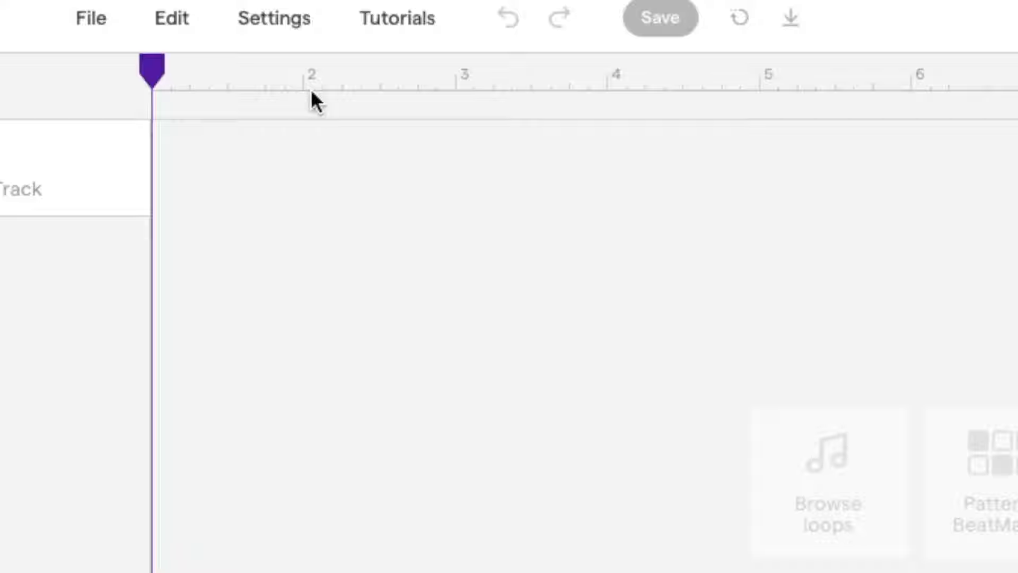
left_click(990, 517)
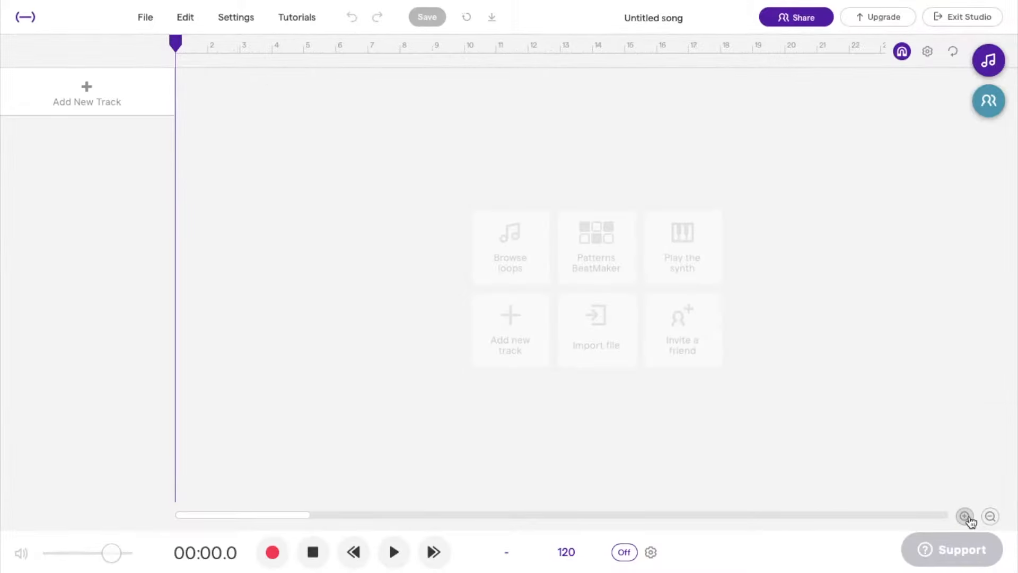
left_click(965, 516)
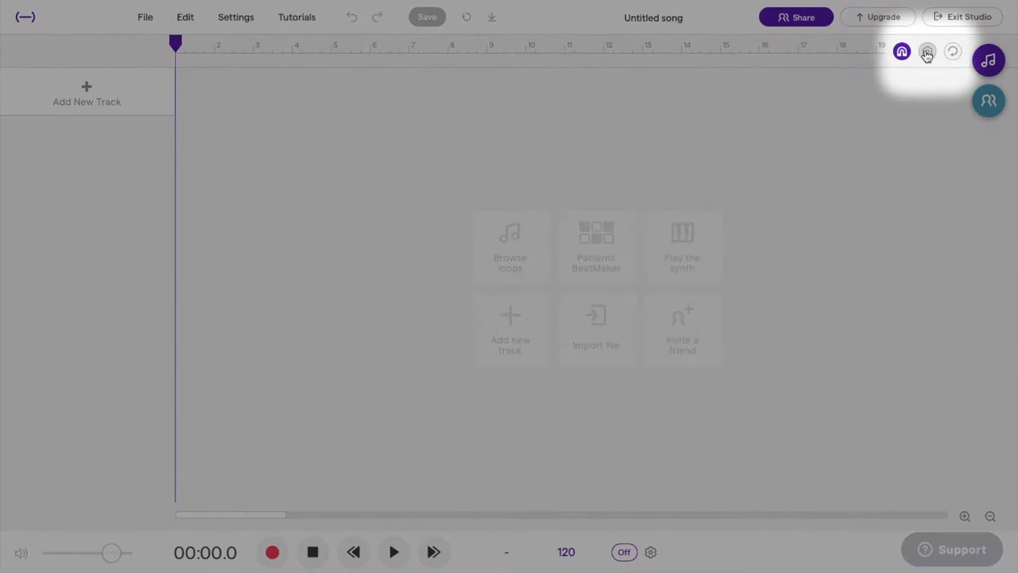
- Set the project's time signature to 3/4
left_click(926, 53)
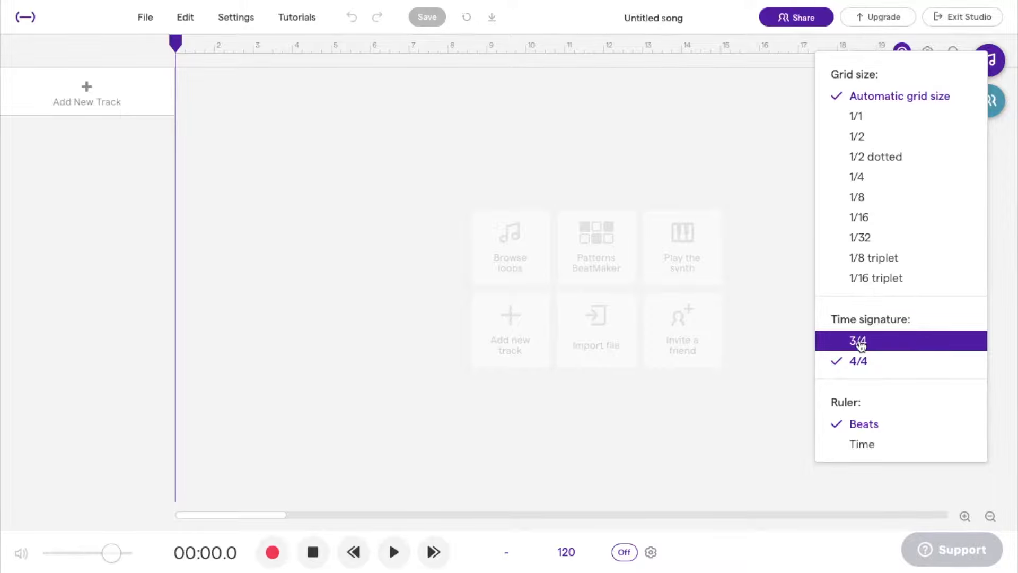
left_click(859, 343)
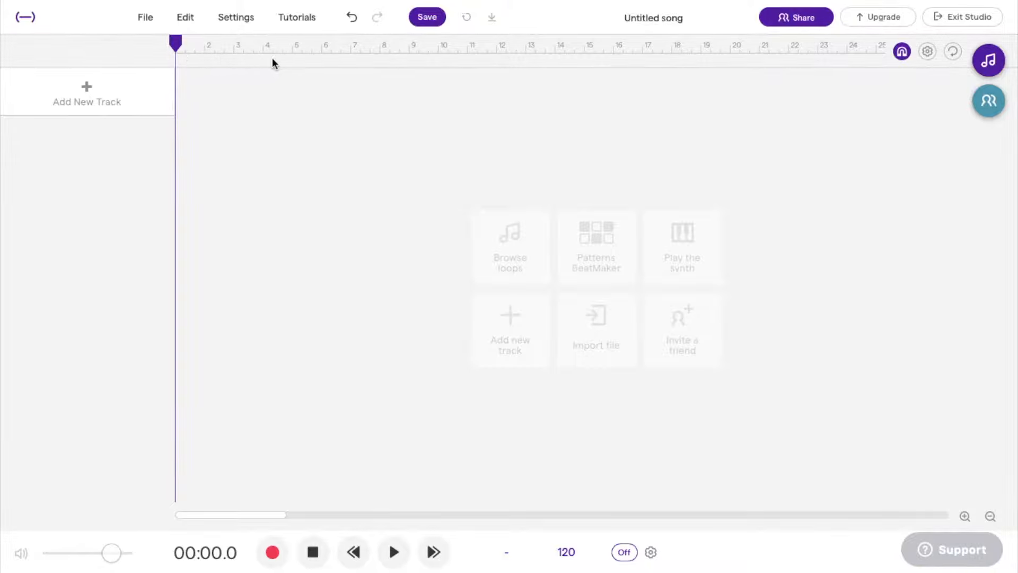
- Examine how the 3/4 bars are subdivided into beats on the timeline ruler
left_click(965, 516)
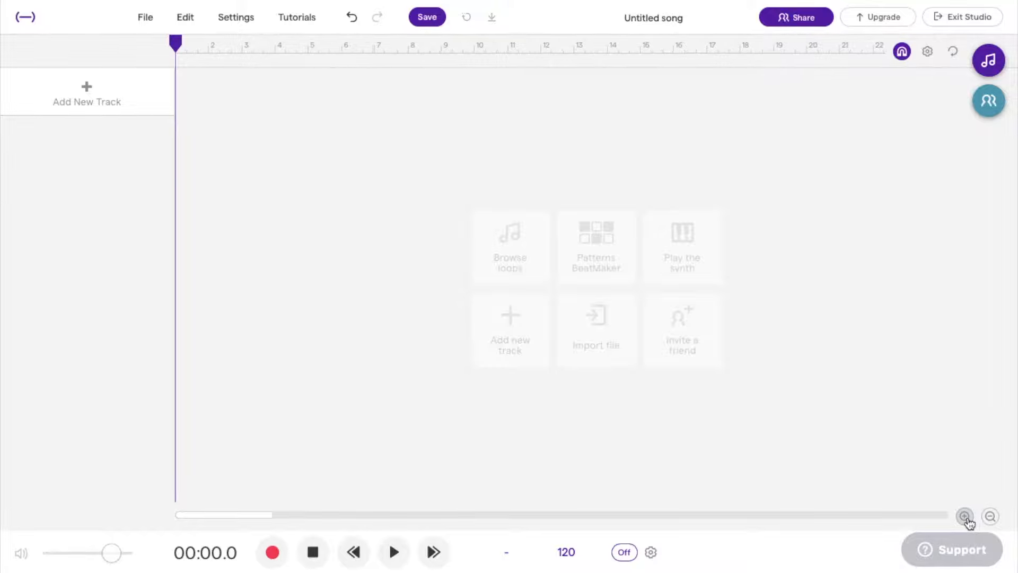
left_click(966, 518)
left_click(966, 518)
left_click(966, 518)
left_click(966, 517)
left_click(966, 517)
left_click(965, 518)
left_click(966, 518)
left_click(965, 518)
left_click(966, 520)
left_click(966, 518)
left_click(966, 518)
left_click(966, 518)
left_click(966, 518)
left_click(965, 518)
left_click(965, 518)
left_click(966, 518)
left_click(966, 518)
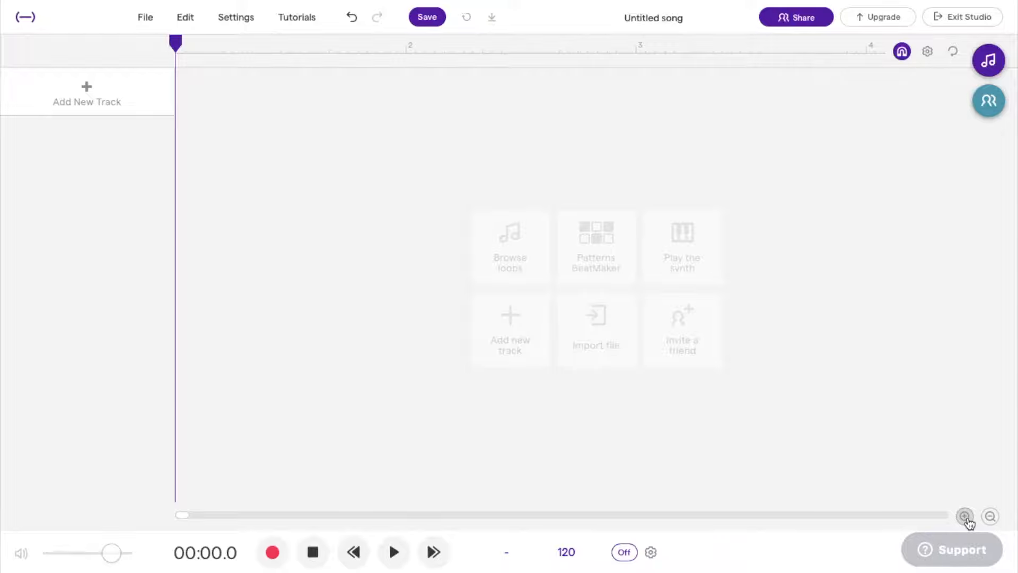
left_click(990, 518)
left_click(989, 518)
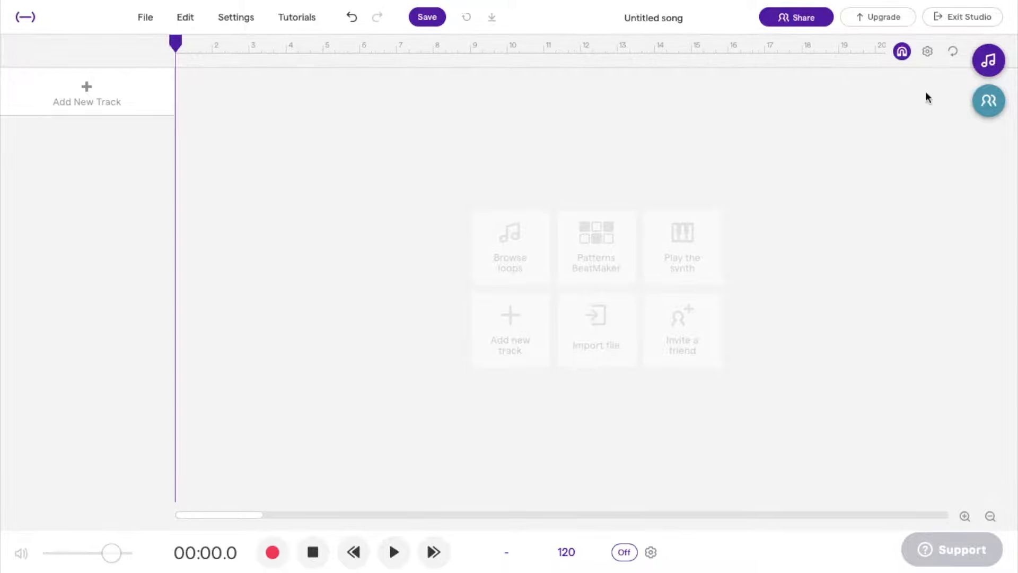
- Set the project's time signature back to 4/4
left_click(924, 59)
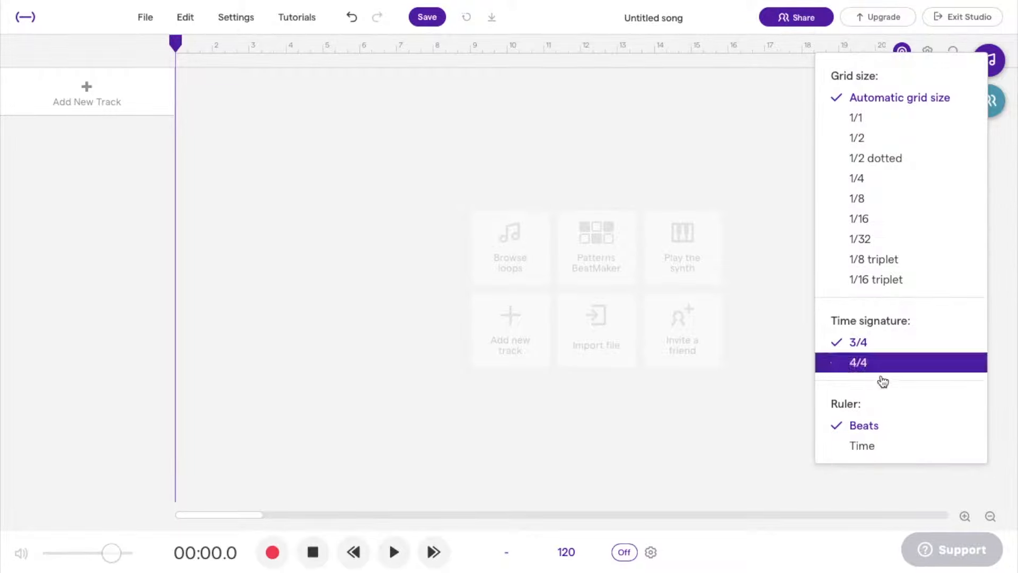
left_click(876, 361)
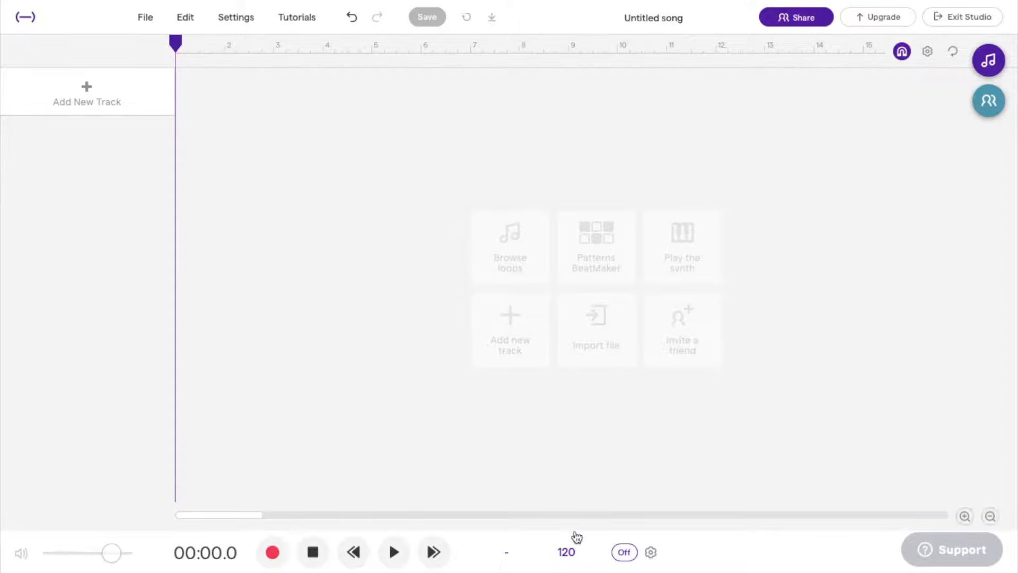
- Set the project tempo to 138 BPM by tapping out the beat, and confirm it
left_click(571, 553)
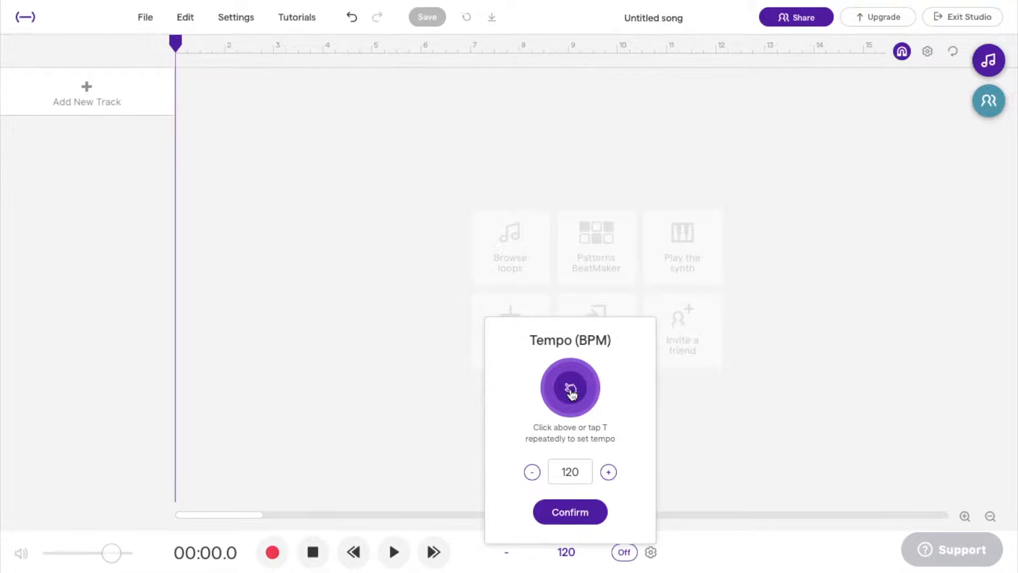
left_click(570, 390)
left_click(571, 389)
left_click(571, 390)
left_click(571, 391)
left_click(571, 392)
left_click(571, 392)
left_click(571, 391)
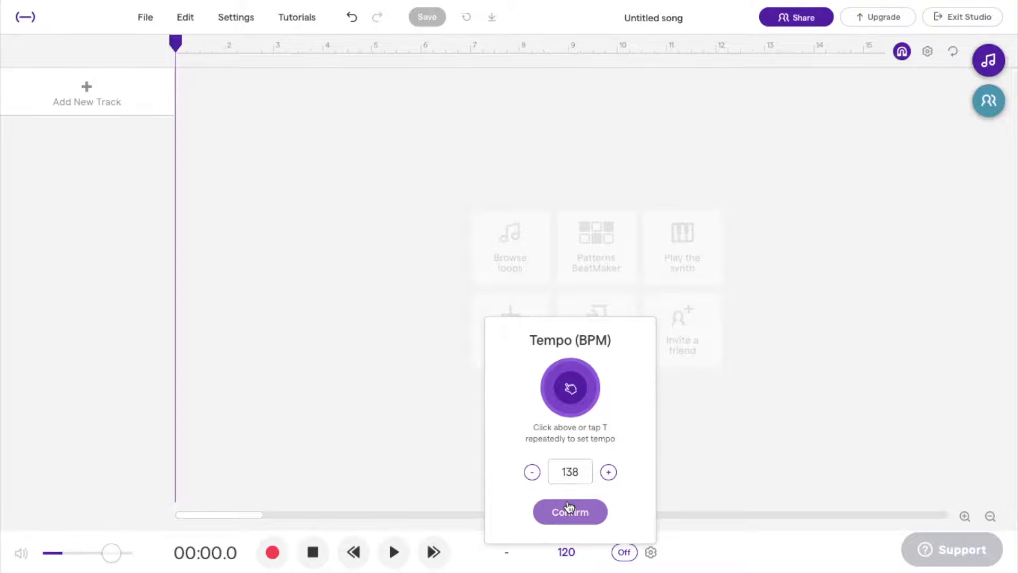
left_click(575, 522)
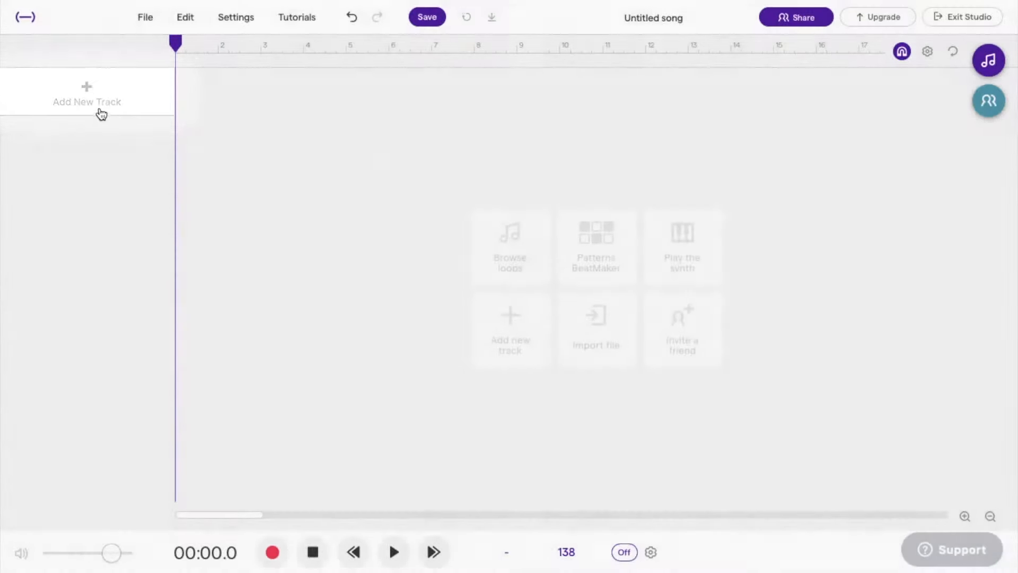
- Add a Voice & microphones track and allow soundtrap.com to use the microphone
left_click(100, 103)
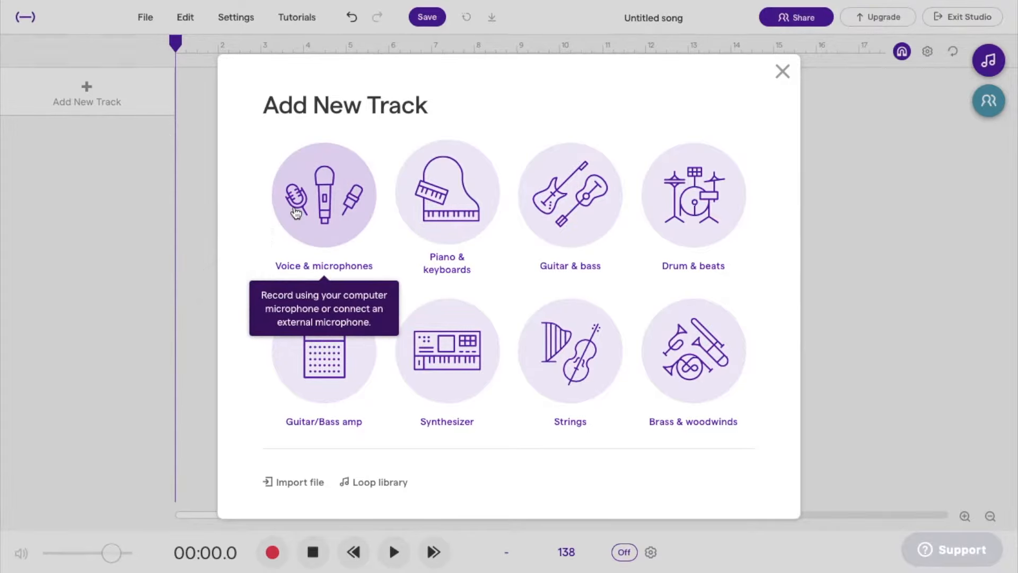
left_click(325, 212)
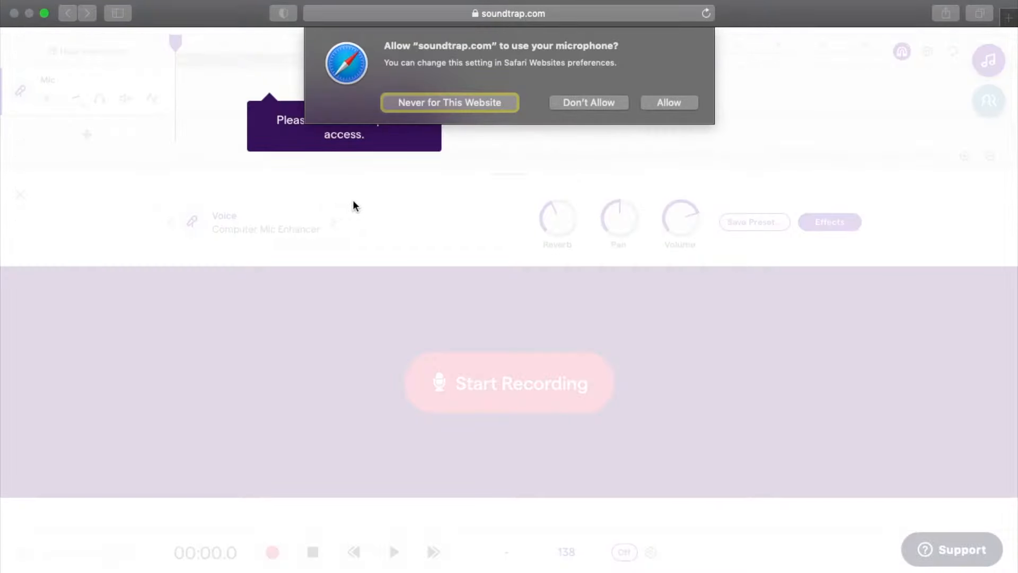
left_click(669, 101)
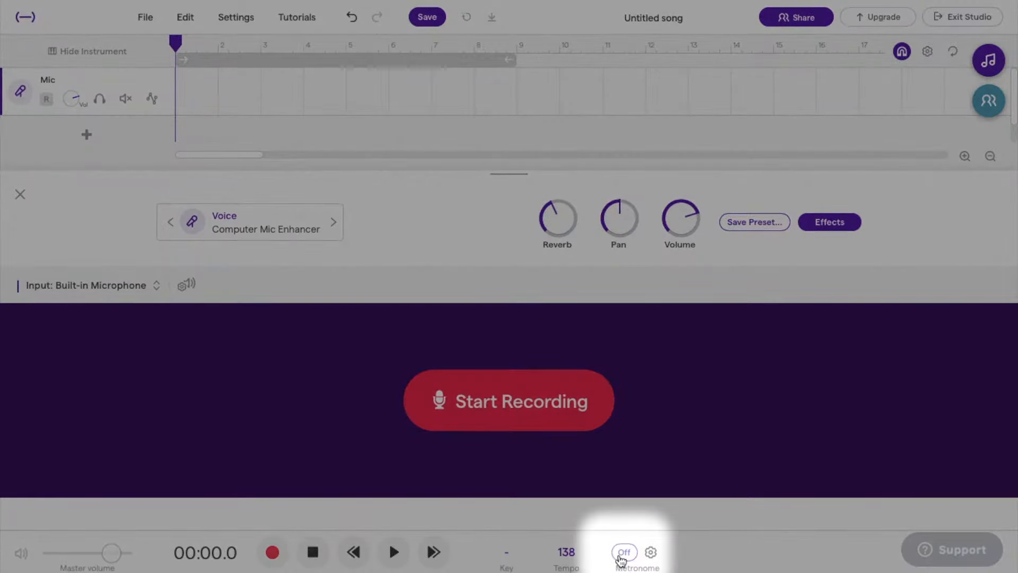
- Turn on the metronome and record a microphone take of about 6 seconds on the Mic track
left_click(622, 554)
left_click(471, 400)
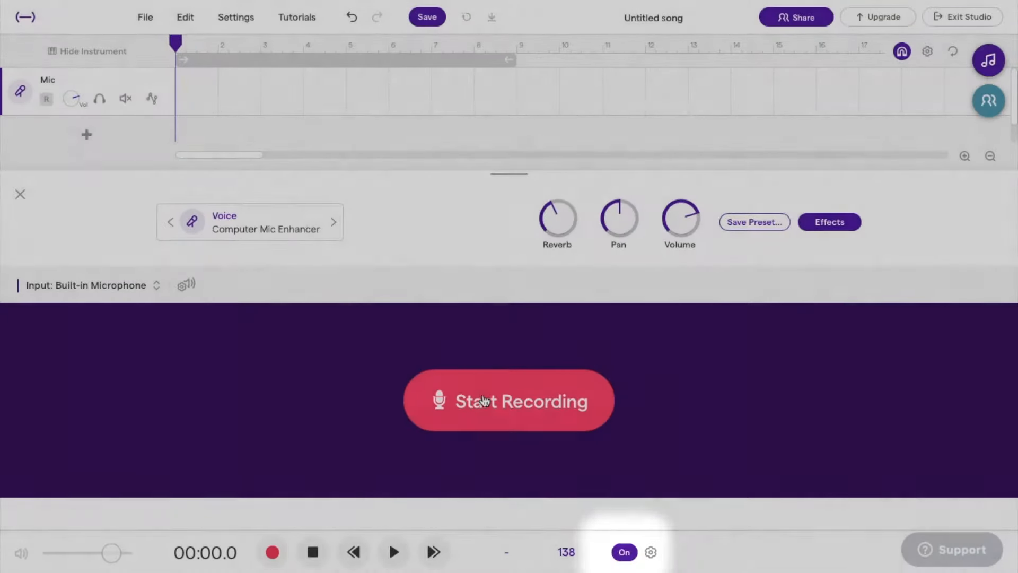
left_click(542, 317)
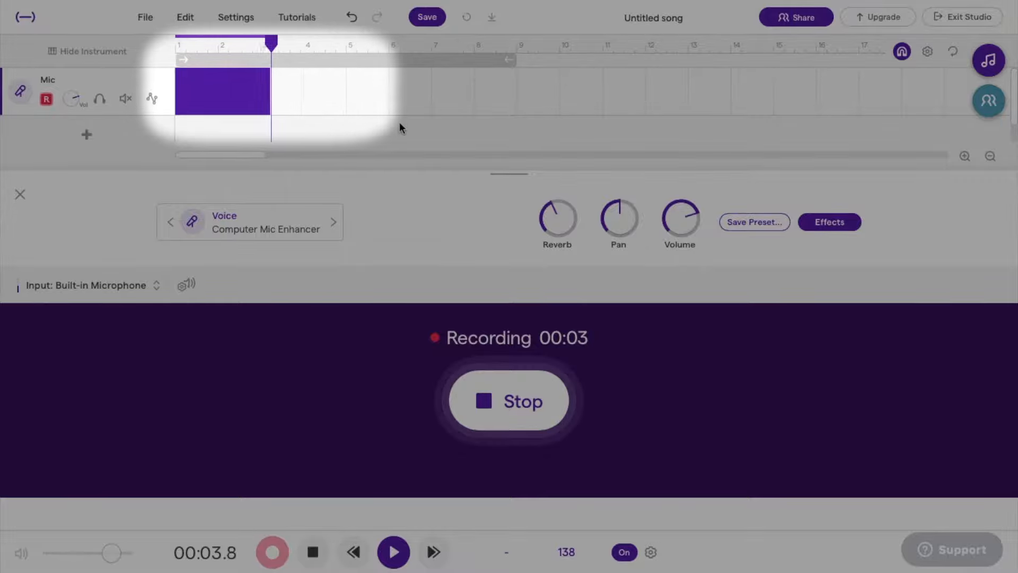
key("space")
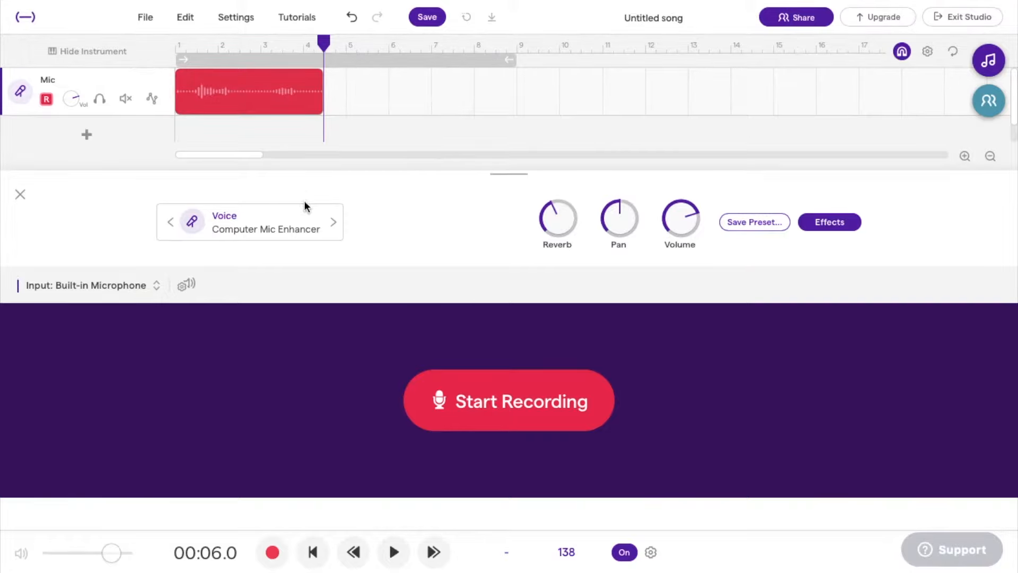
- Reduce the Mic track's reverb to zero and raise its volume slightly
left_click_drag(557, 223, 529, 403)
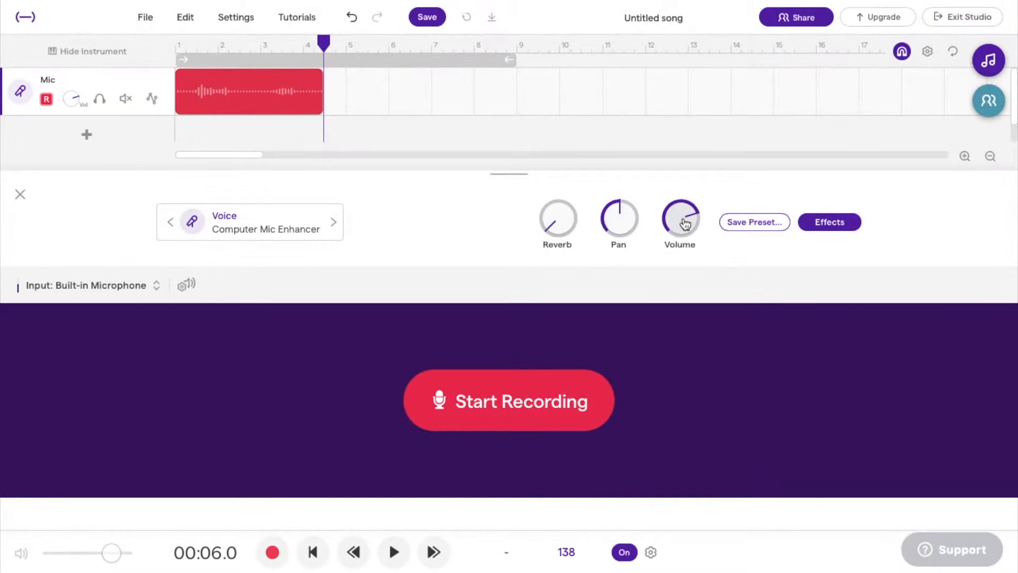
left_click_drag(679, 219, 687, 215)
- Review the Mic track's current effects and the effects available to add, without adding any
left_click(827, 222)
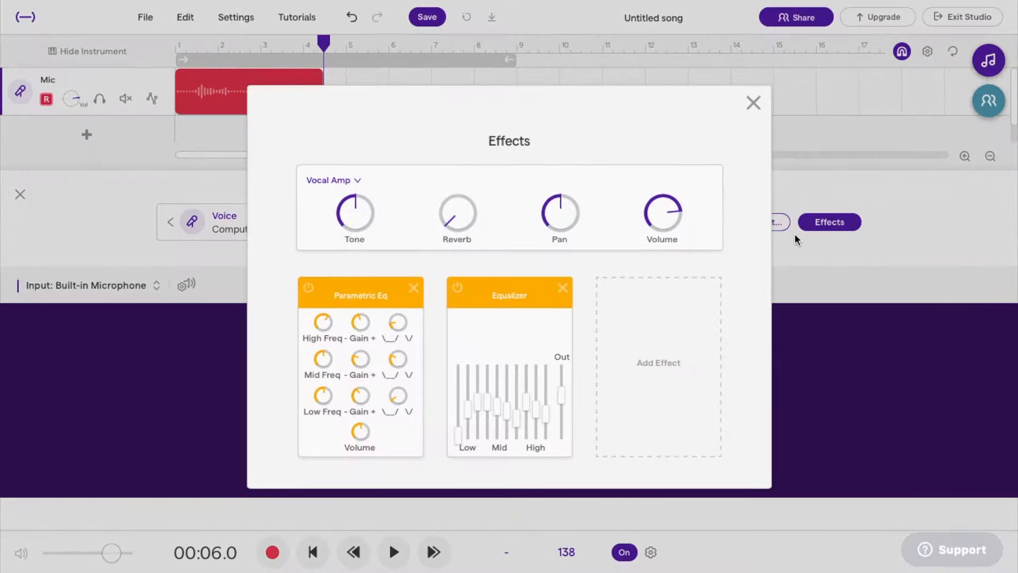
left_click(628, 391)
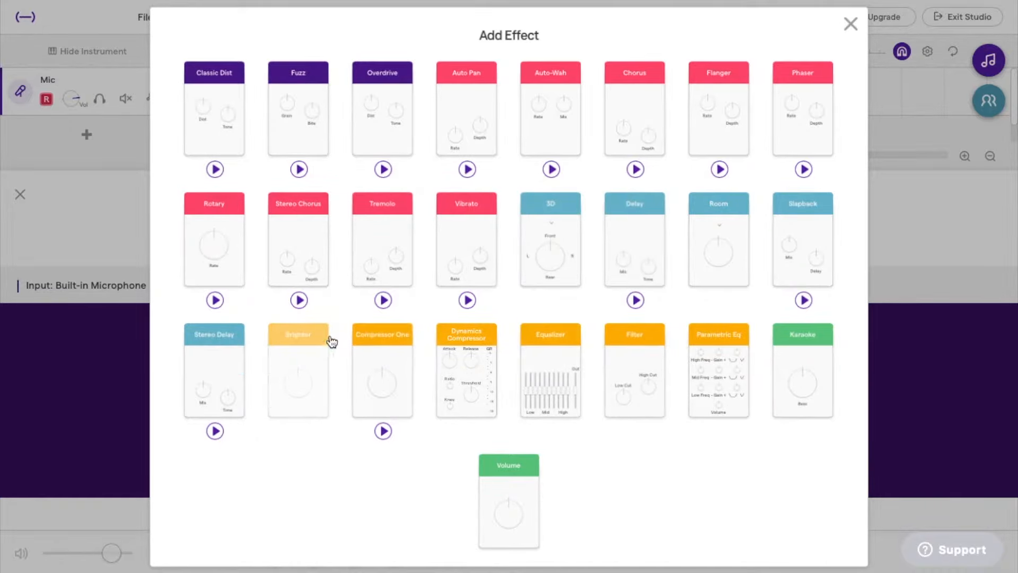
left_click(849, 30)
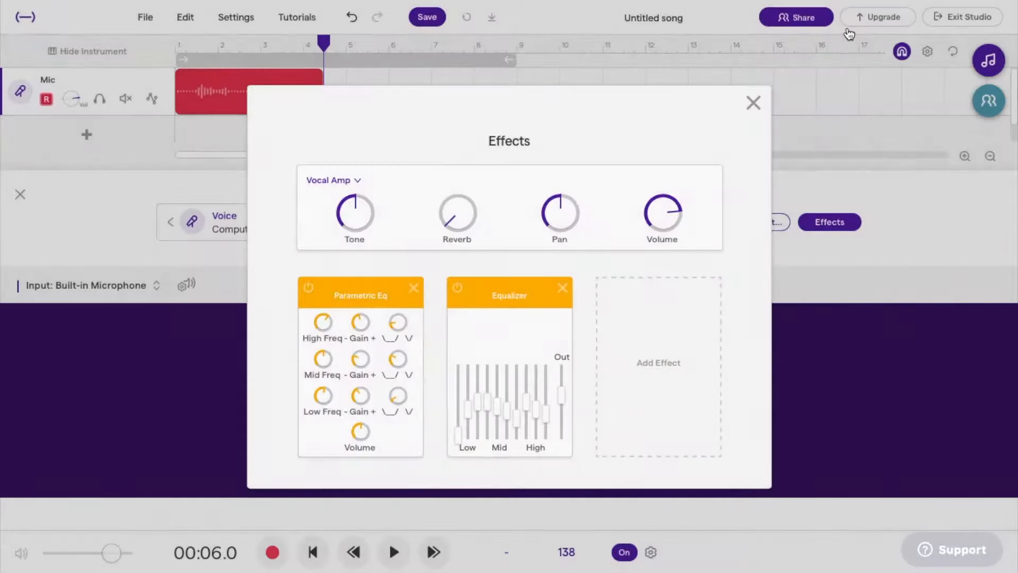
left_click(751, 100)
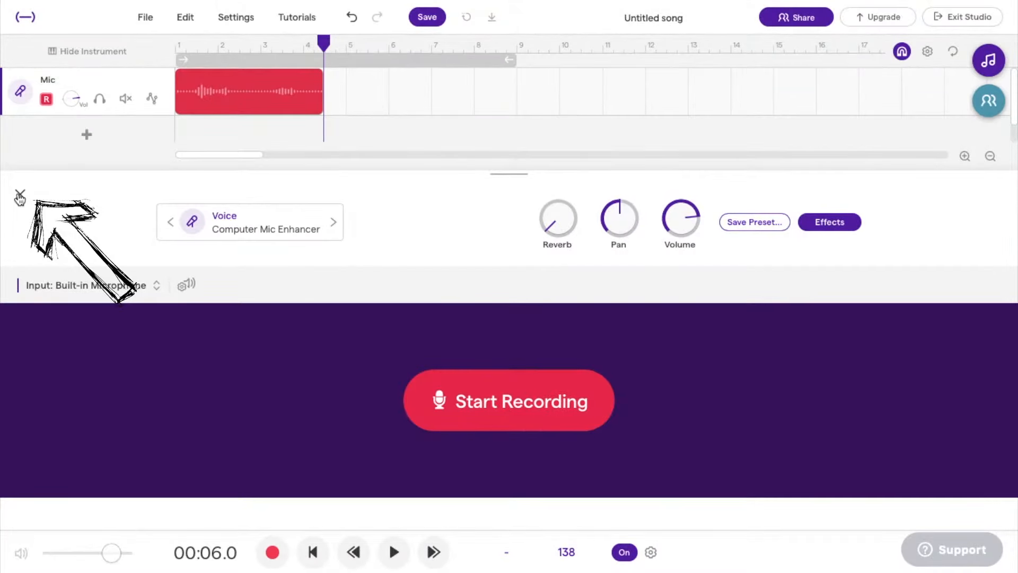
- Hide the instrument controls to play the recording from the start, and turn off the metronome
left_click(19, 197)
key("Return")
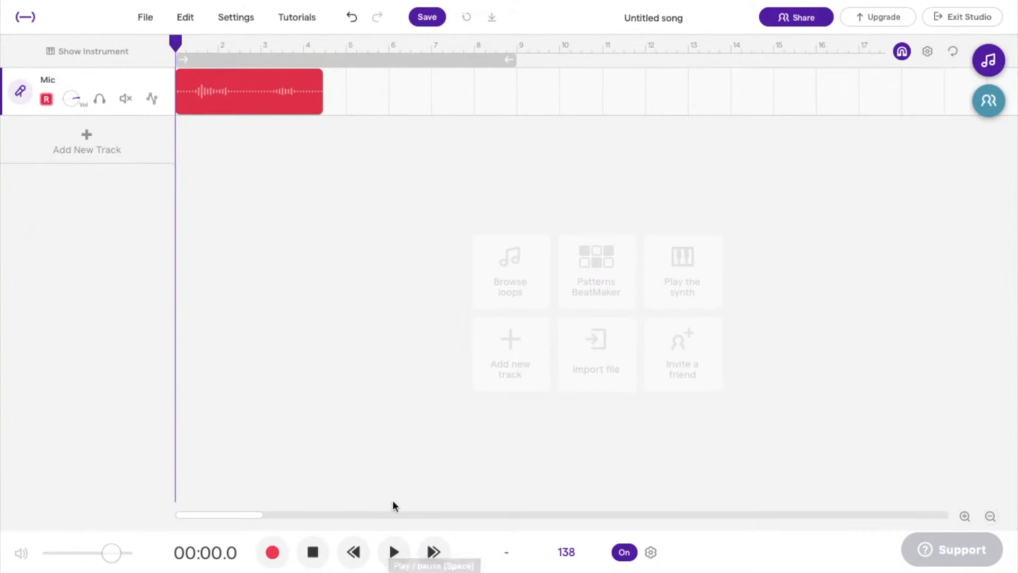
left_click(394, 551)
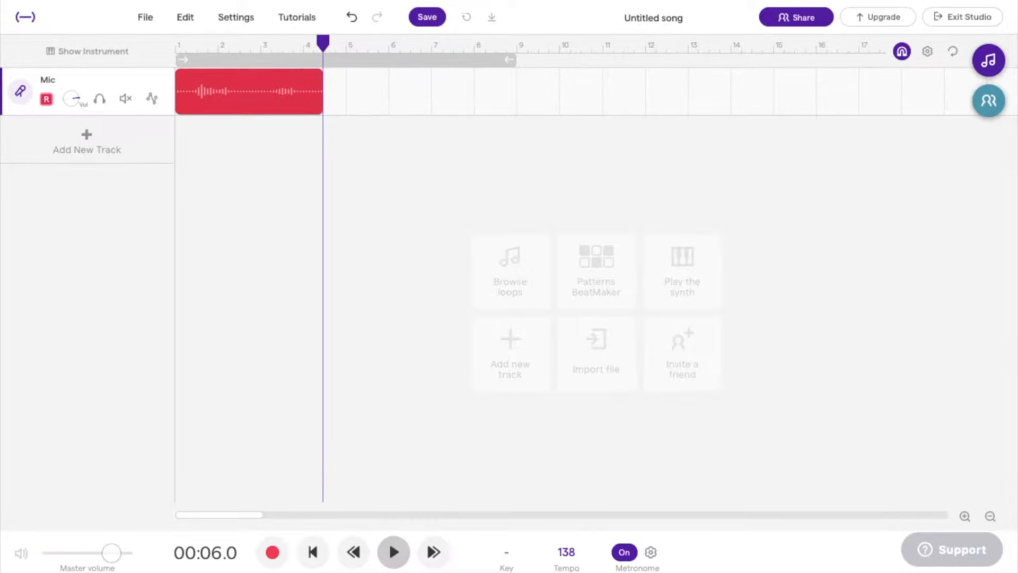
left_click(624, 552)
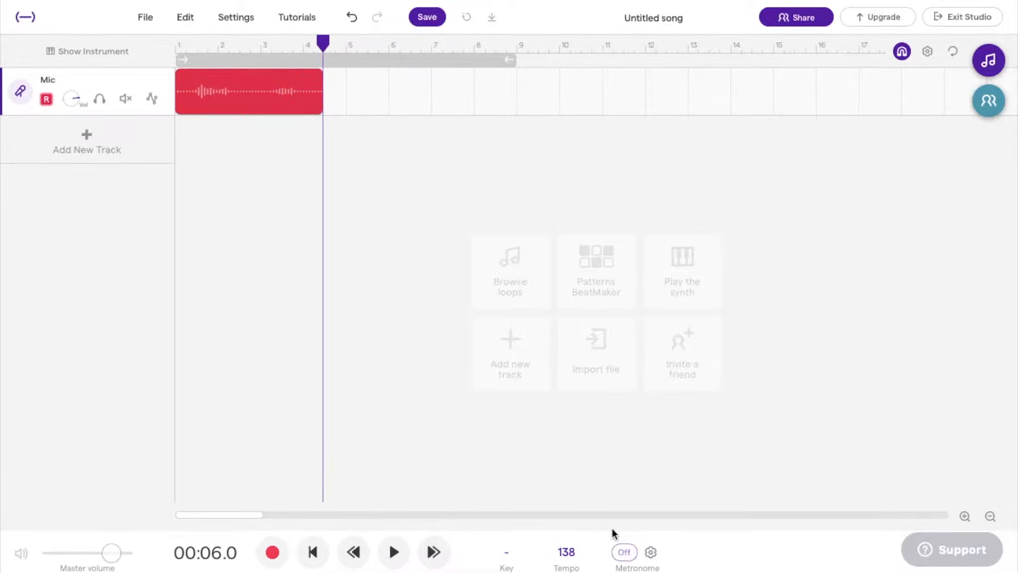
- Trim the start of the recorded Mic clip to about the second beat of bar 3
mouse_move(295, 86)
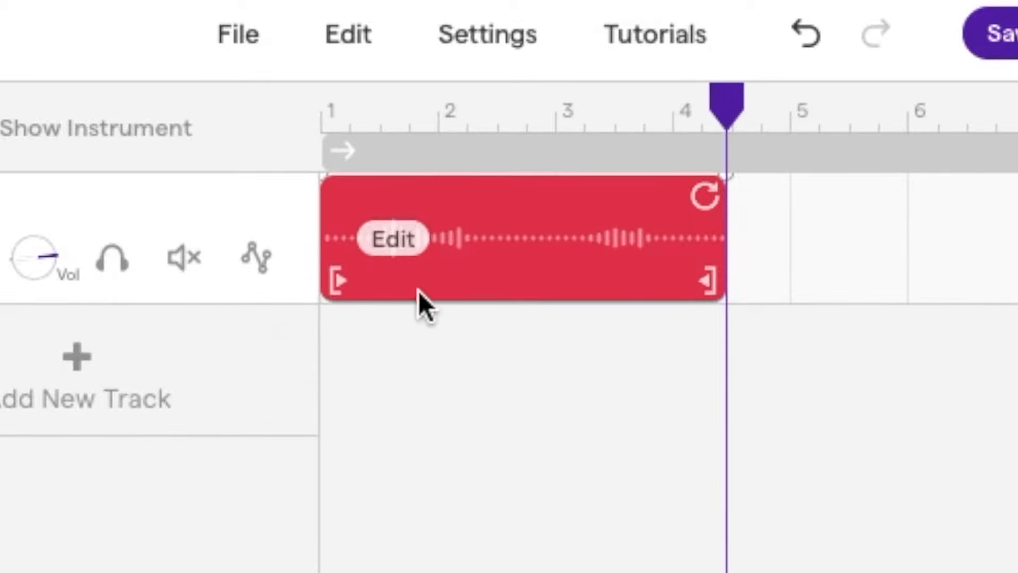
left_click(342, 289)
left_click_drag(342, 289, 542, 280)
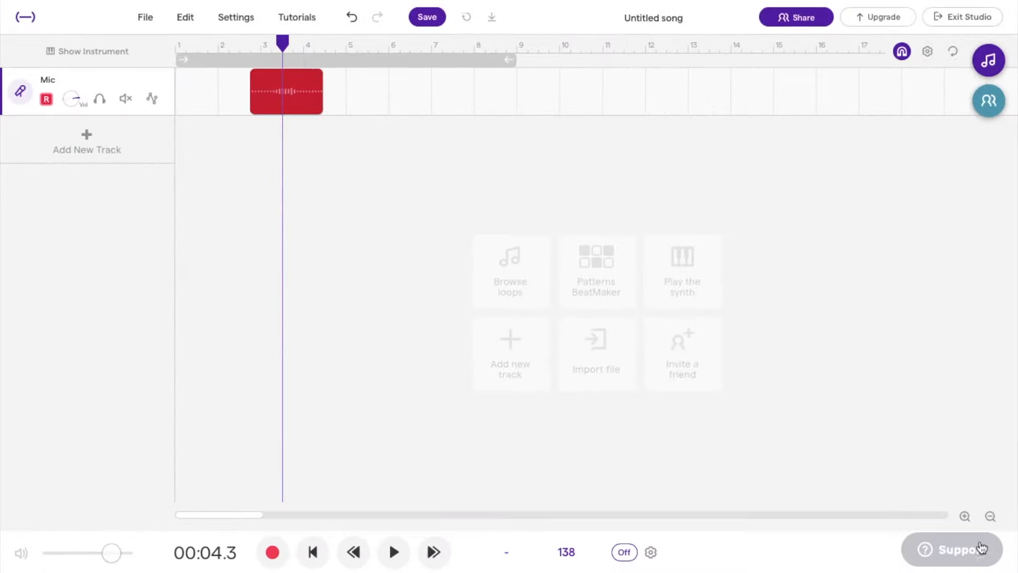
left_click(966, 517)
left_click(965, 517)
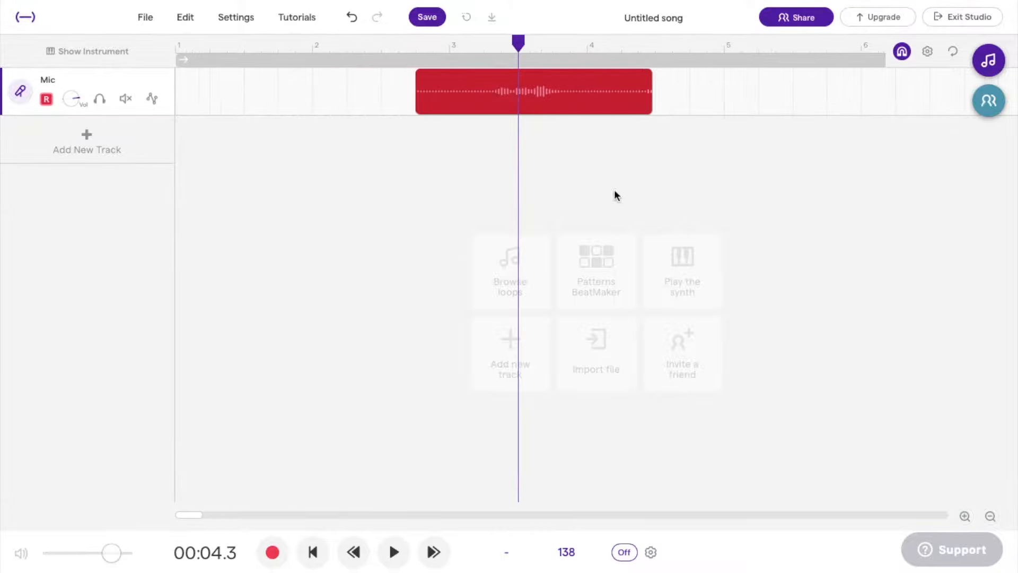
left_click_drag(421, 106, 488, 111)
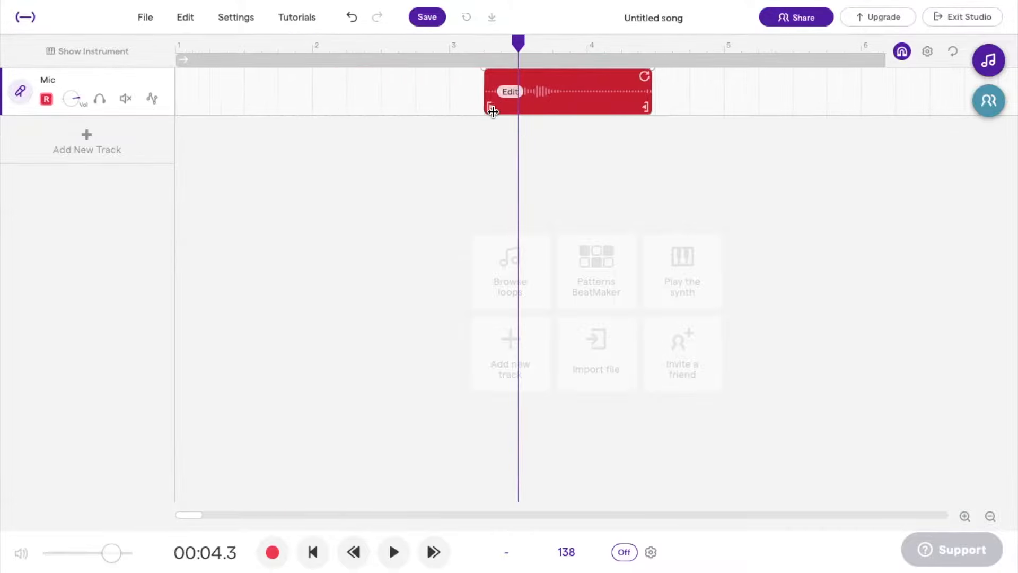
- Trim the end of the Mic clip to just before bar 4 and play the trimmed clip from about bar 3
left_click_drag(642, 111, 566, 111)
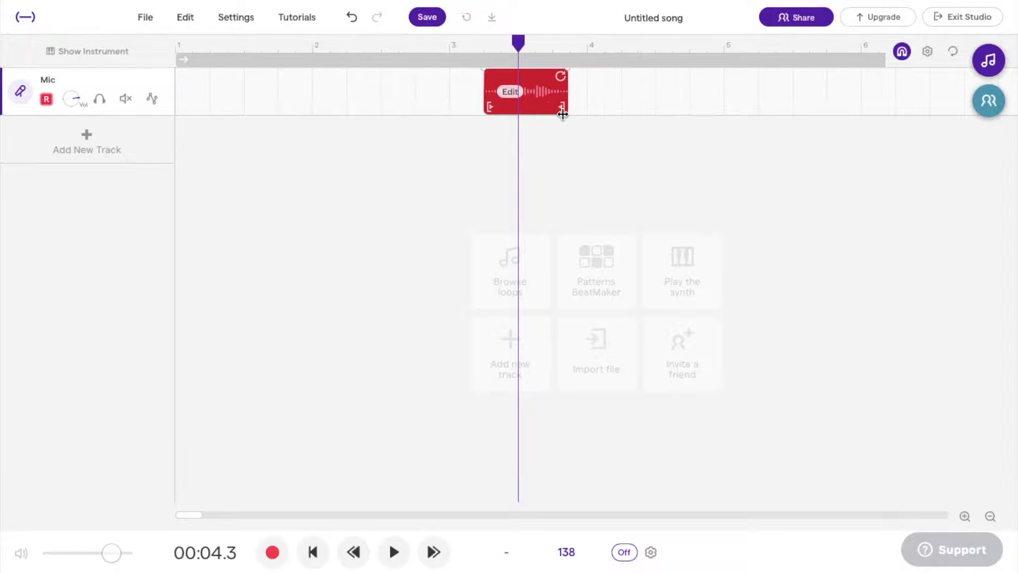
left_click(462, 46)
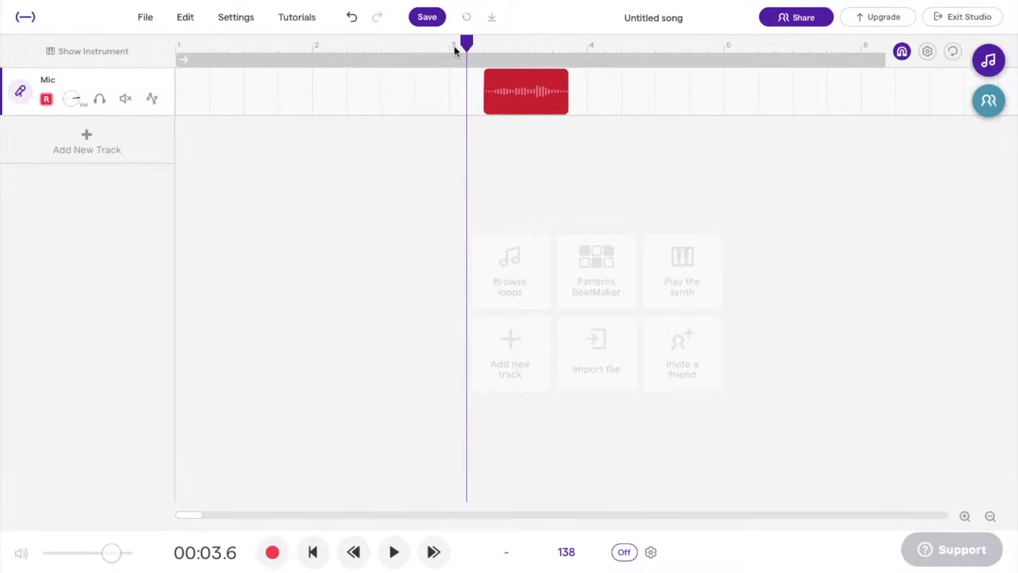
left_click(394, 555)
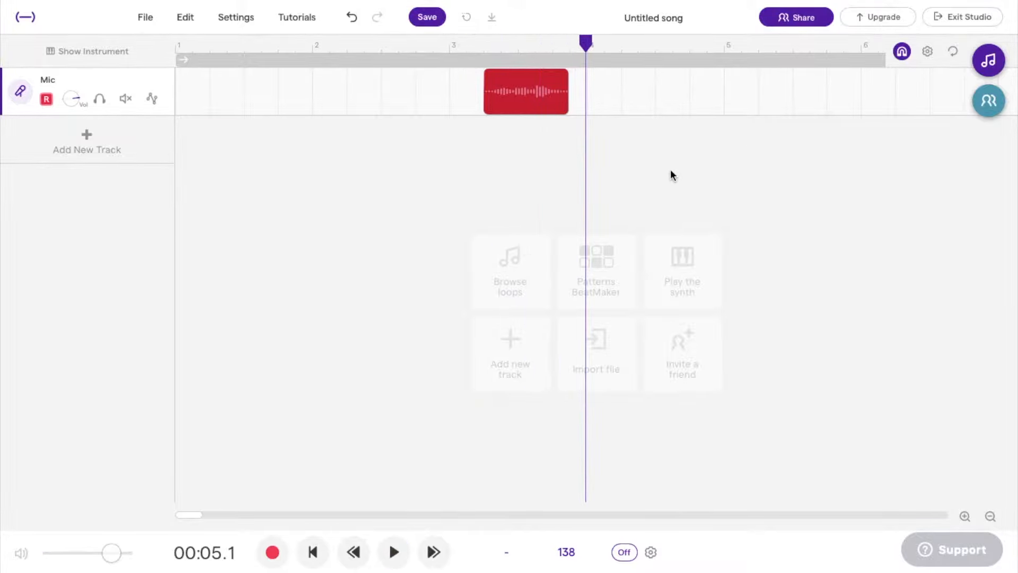
- Show more bars on the timeline, then open the Mic track's instrument controls and close them again
left_click(990, 516)
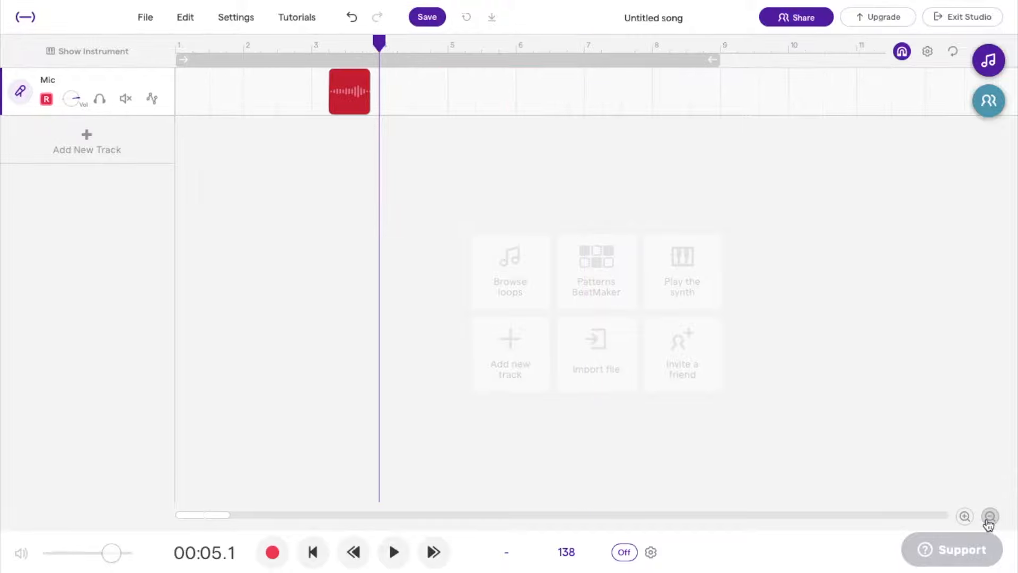
left_click(989, 516)
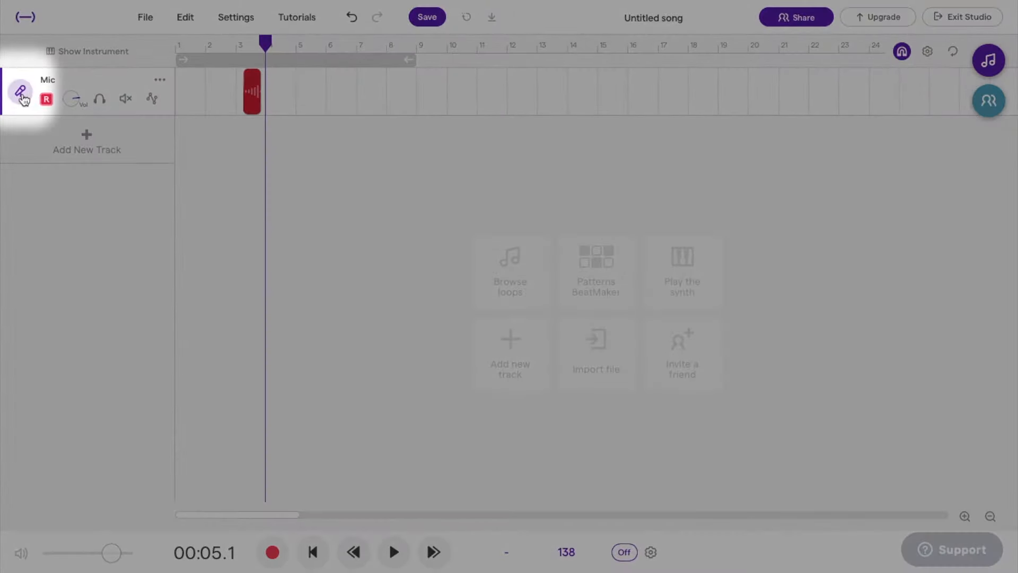
left_click(21, 94)
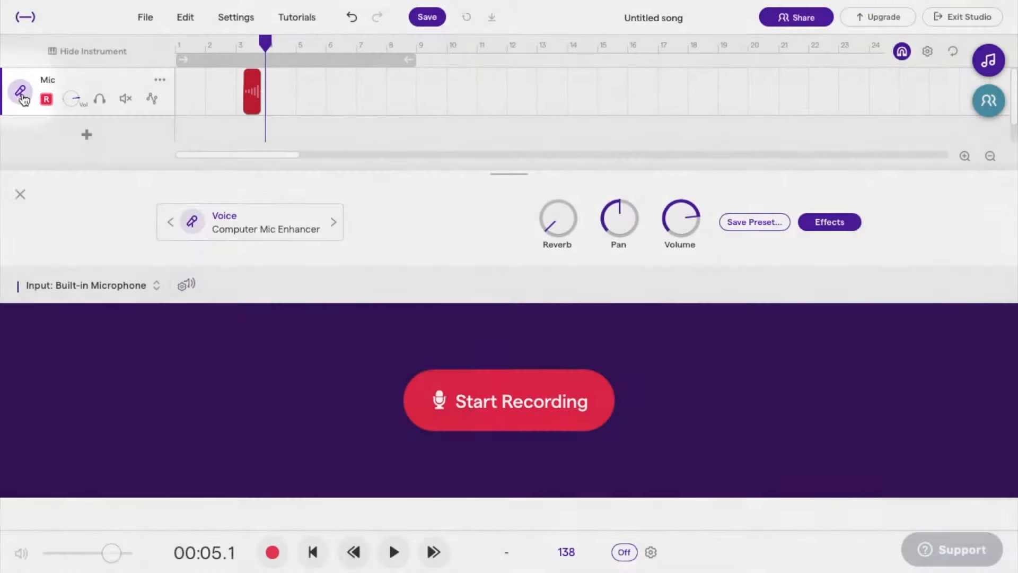
left_click(18, 195)
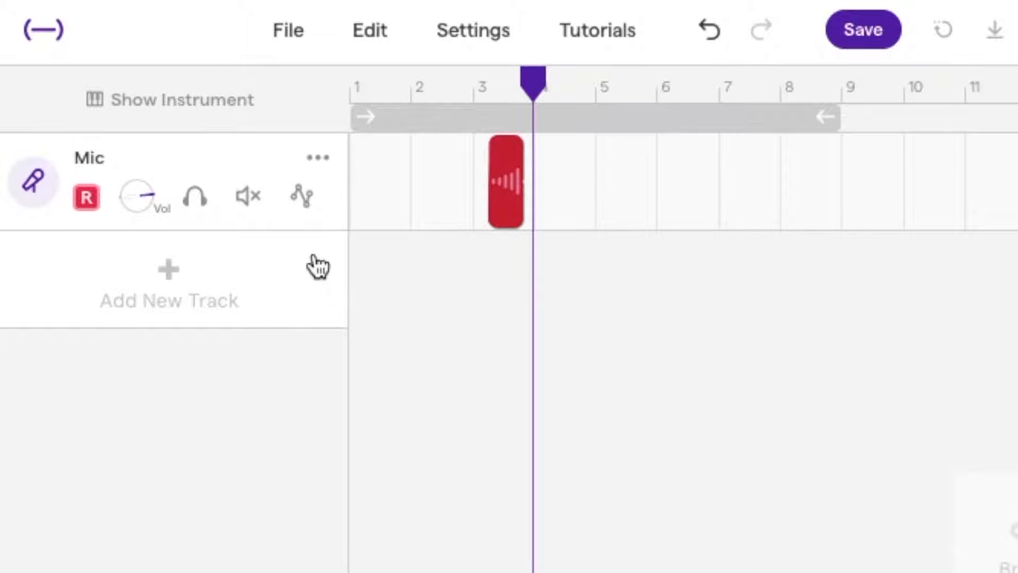
- Rename the Mic track to Hello
left_click(320, 159)
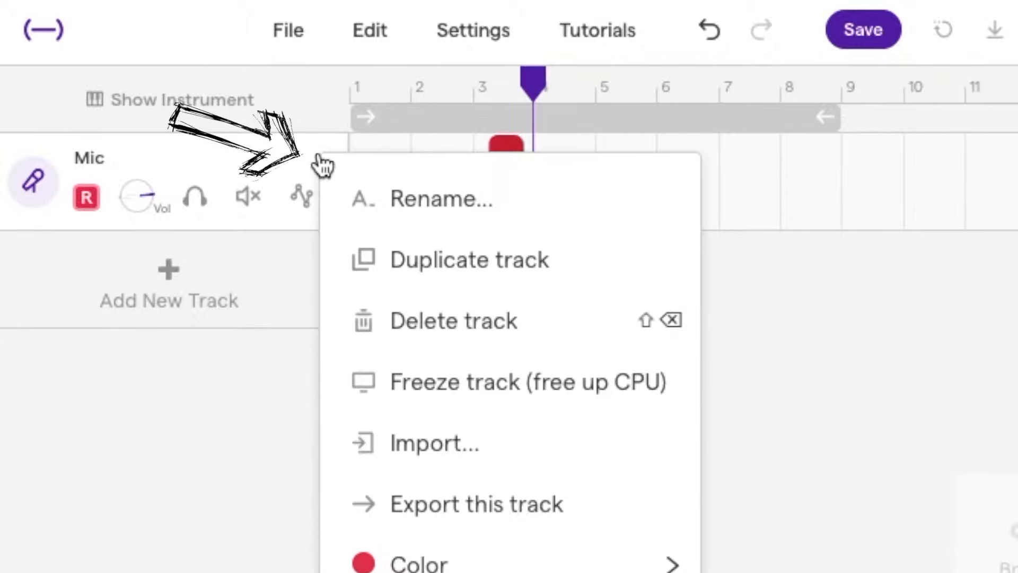
left_click(436, 213)
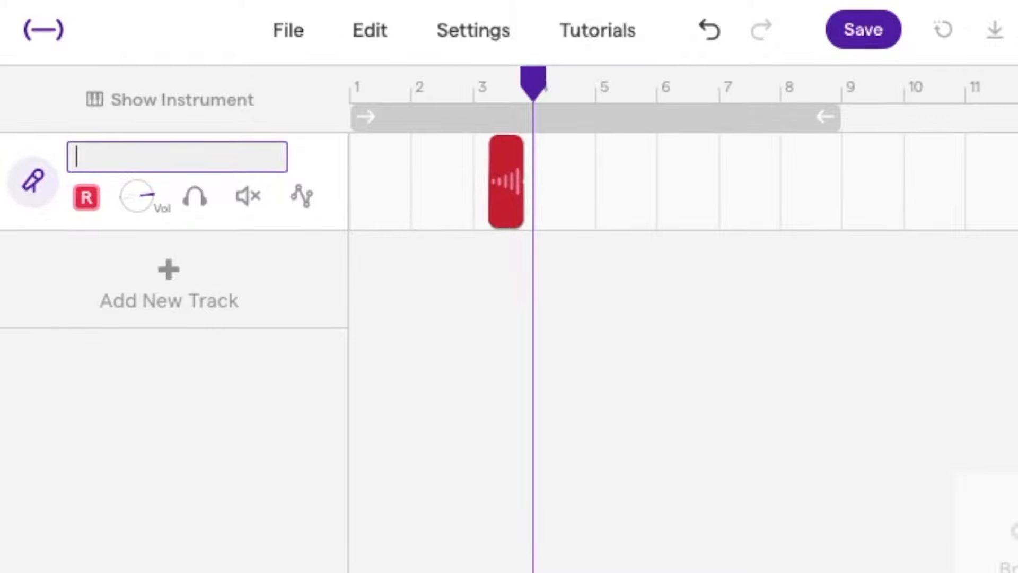
left_click(391, 341)
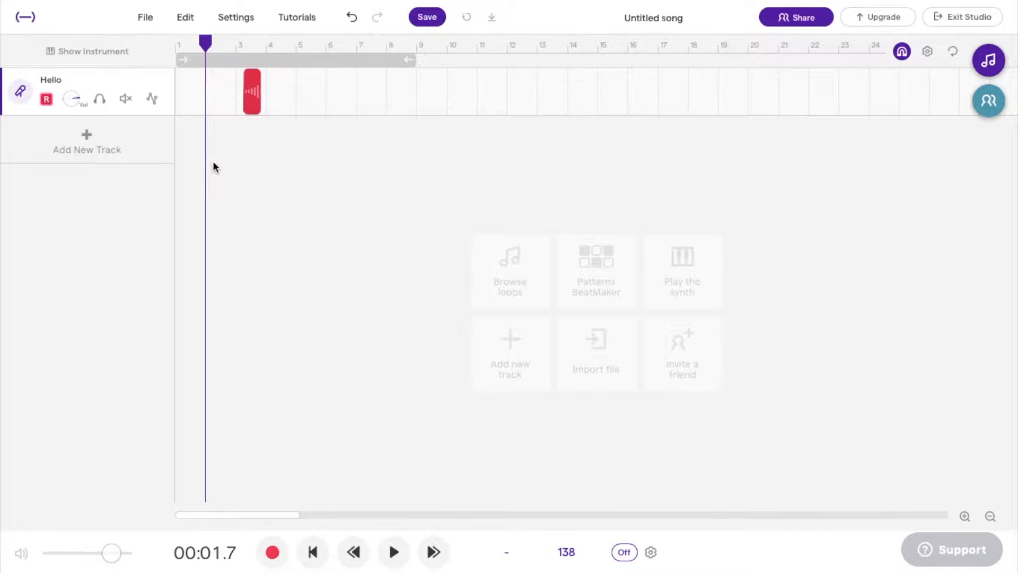
- Play the Hello track from bar 2 past its clip, stop, and return the playhead to bar 2
key("space")
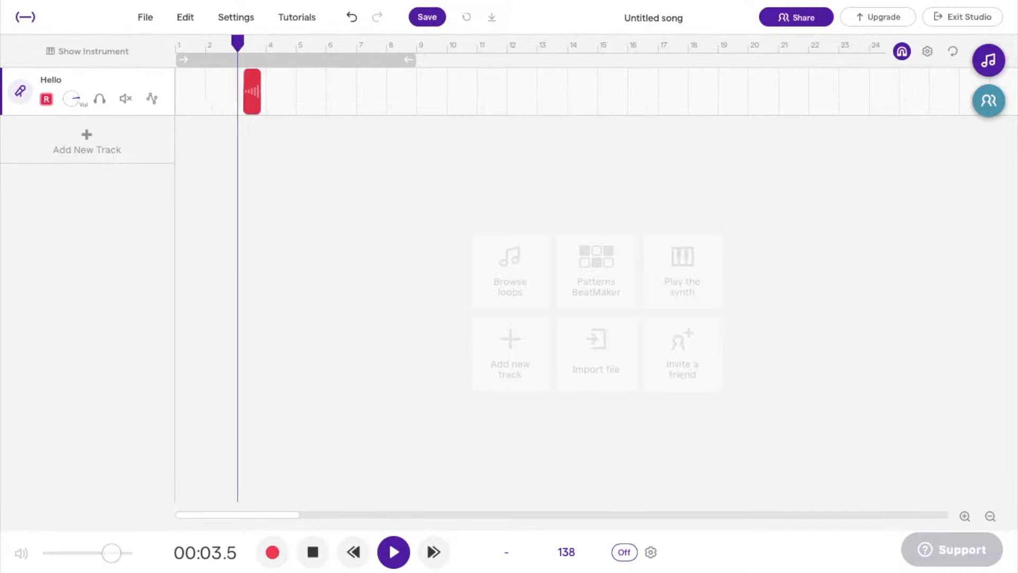
key("space")
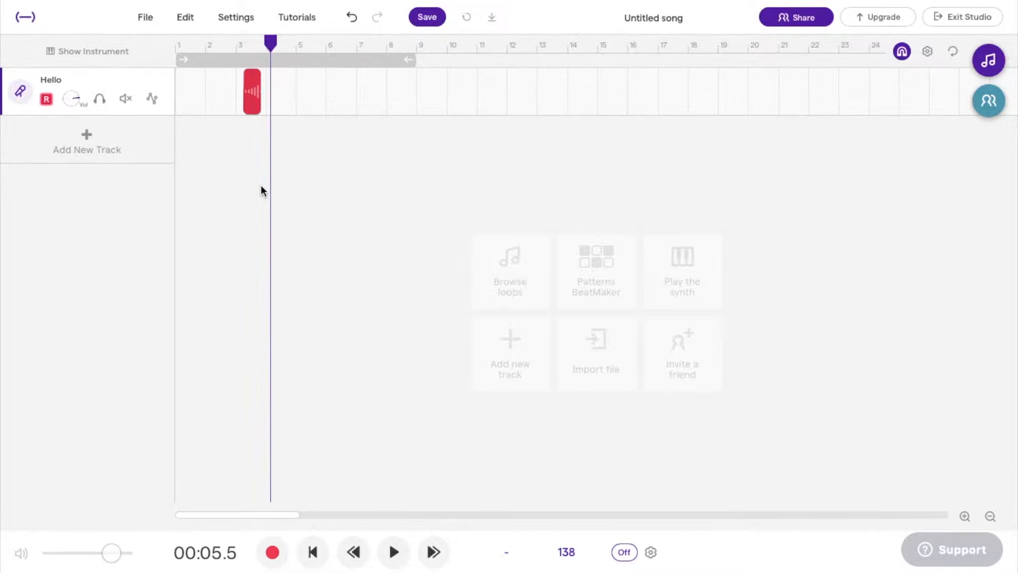
key("Return")
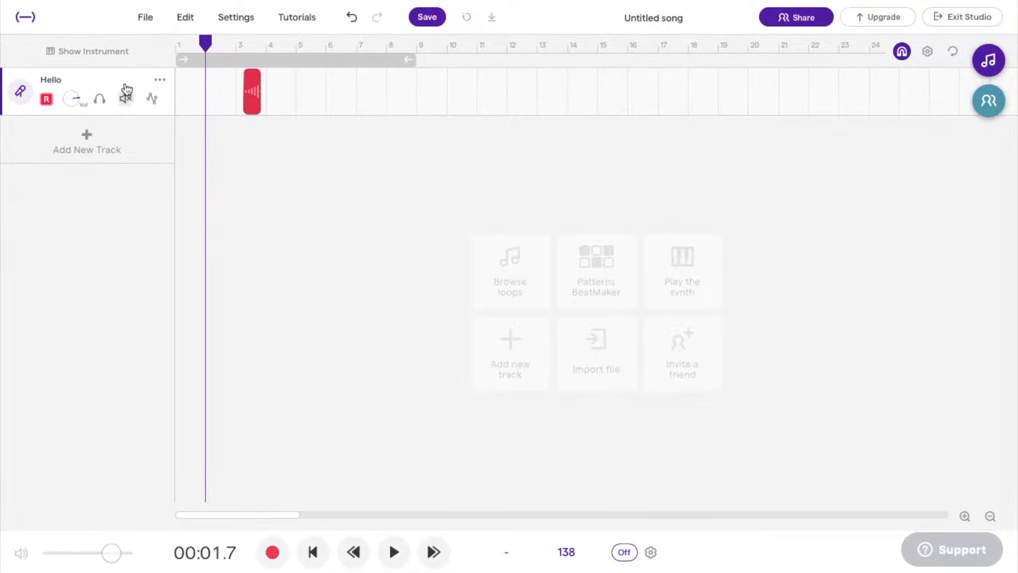
- Add a Voice & microphones track, record a clip on it from bar 1 to about bar 3, and close its controls
left_click(116, 153)
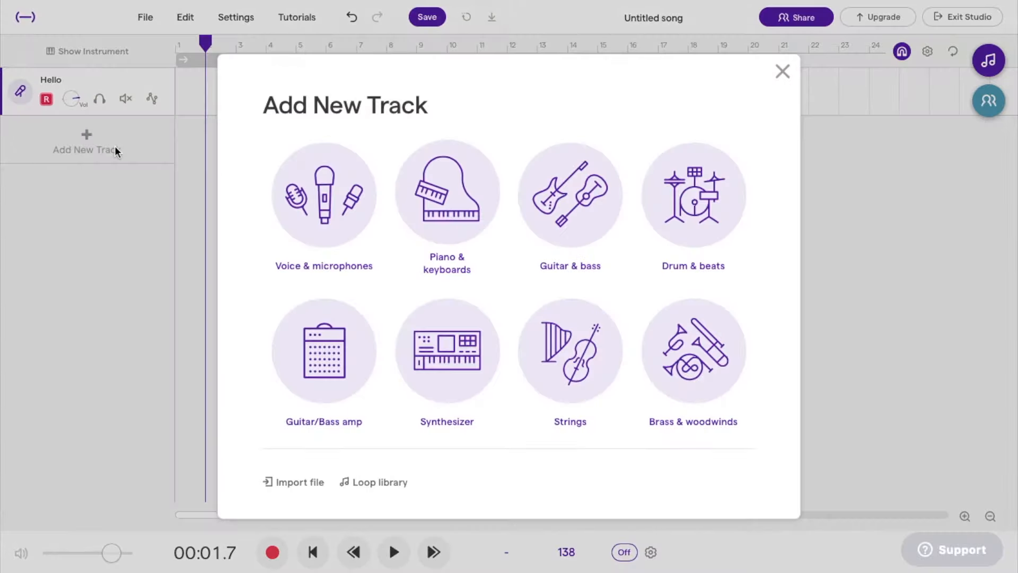
left_click(331, 215)
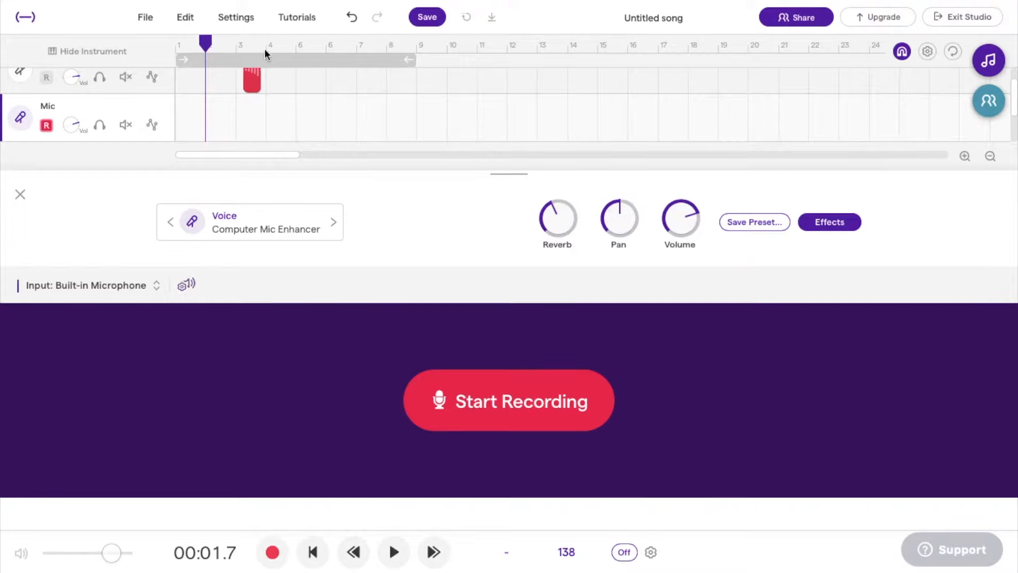
left_click_drag(186, 51, 155, 52)
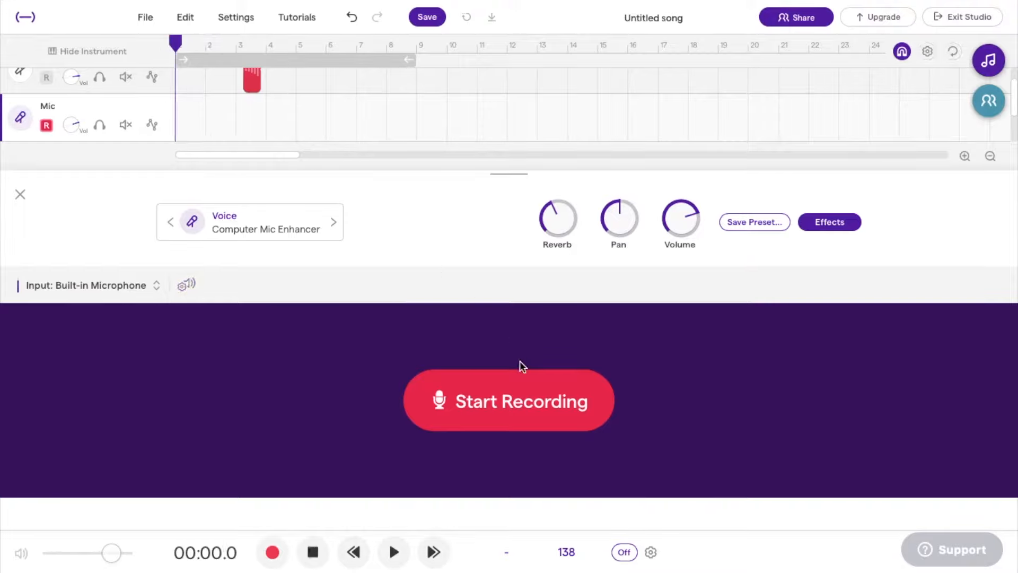
left_click(522, 388)
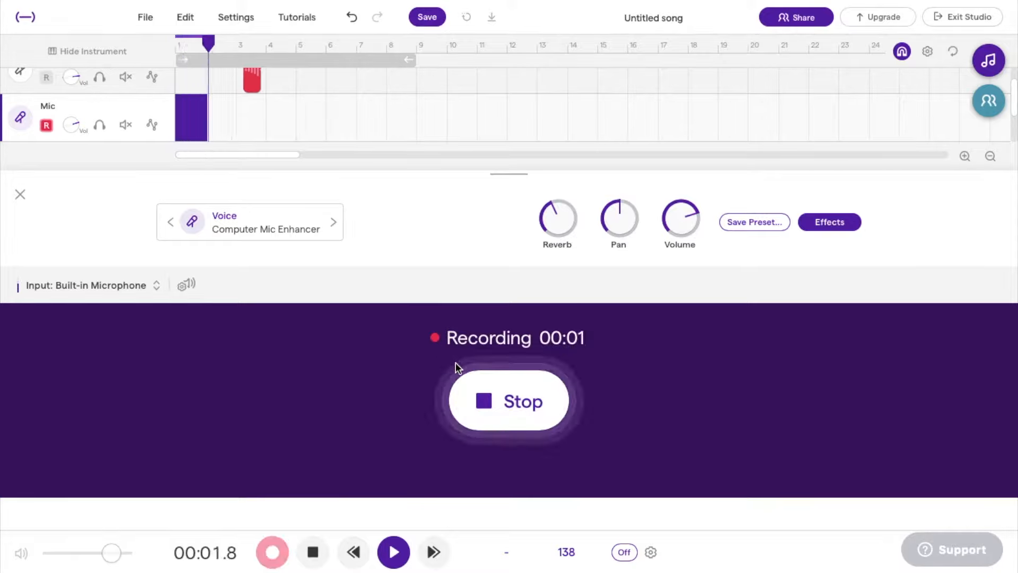
left_click(478, 397)
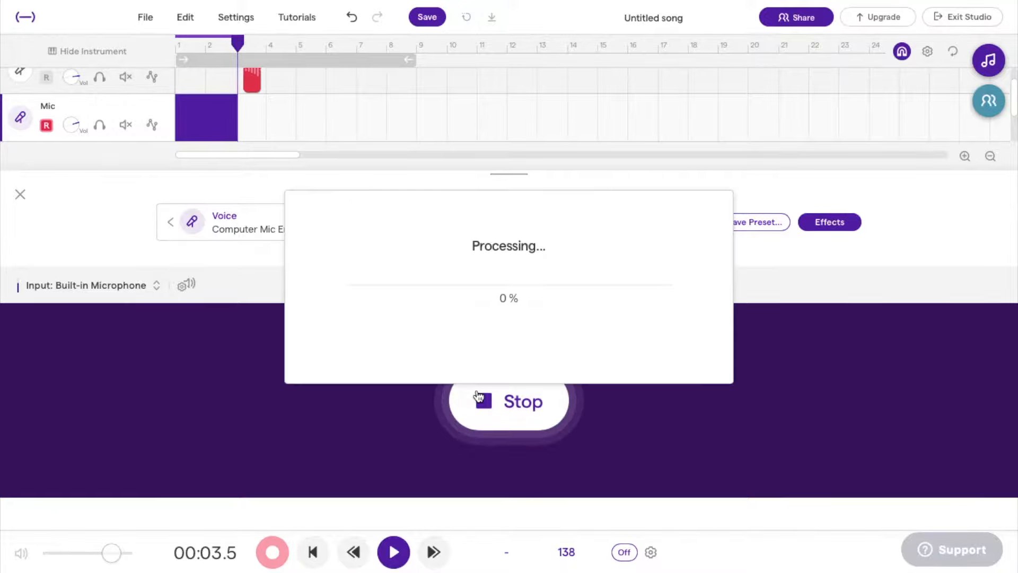
left_click(21, 195)
- Play both tracks from within bar 1 until past the Hello clip
left_click(193, 48)
key("space")
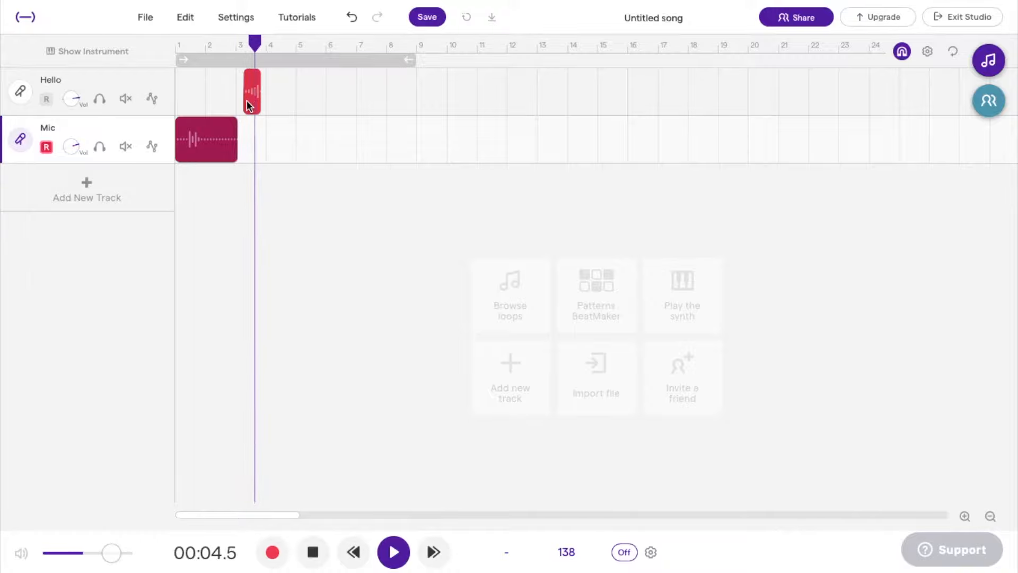
key("space")
- Rename the new Mic track to Goodbye
left_click(161, 130)
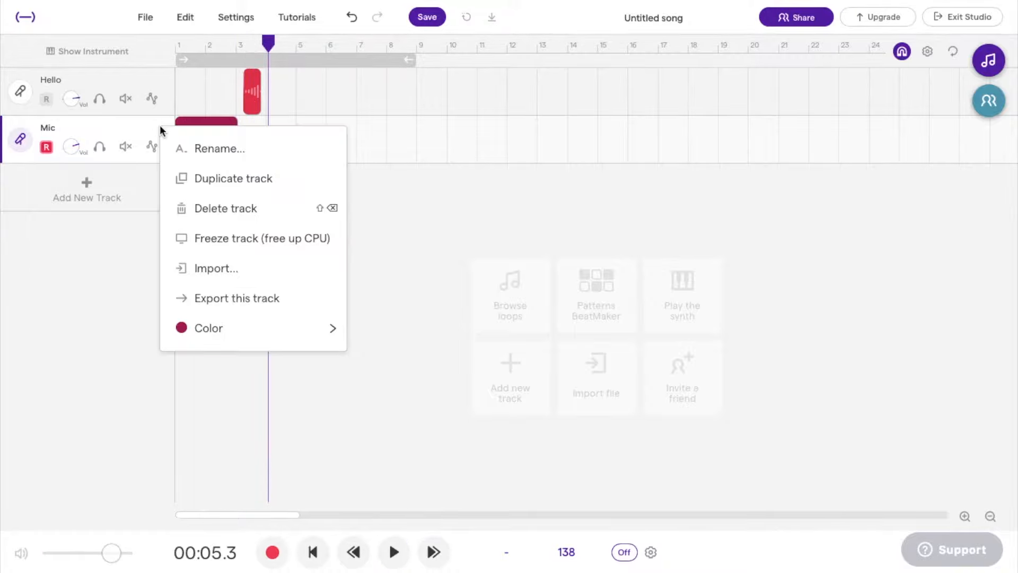
left_click(197, 148)
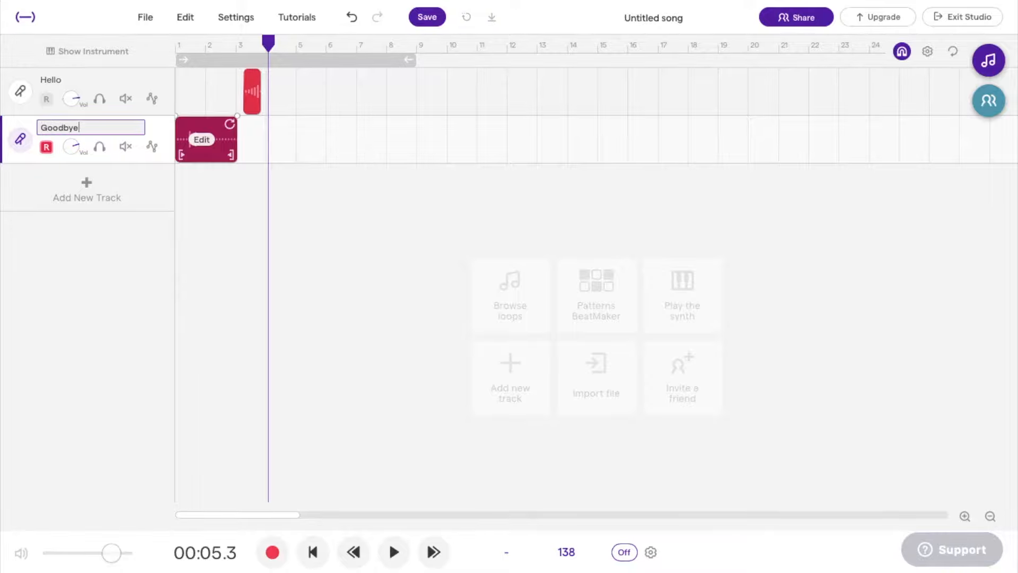
key("Return")
- Trim the Goodbye clip to run from about the second beat of bar 1 to about the second beat of bar 2
left_click(179, 45)
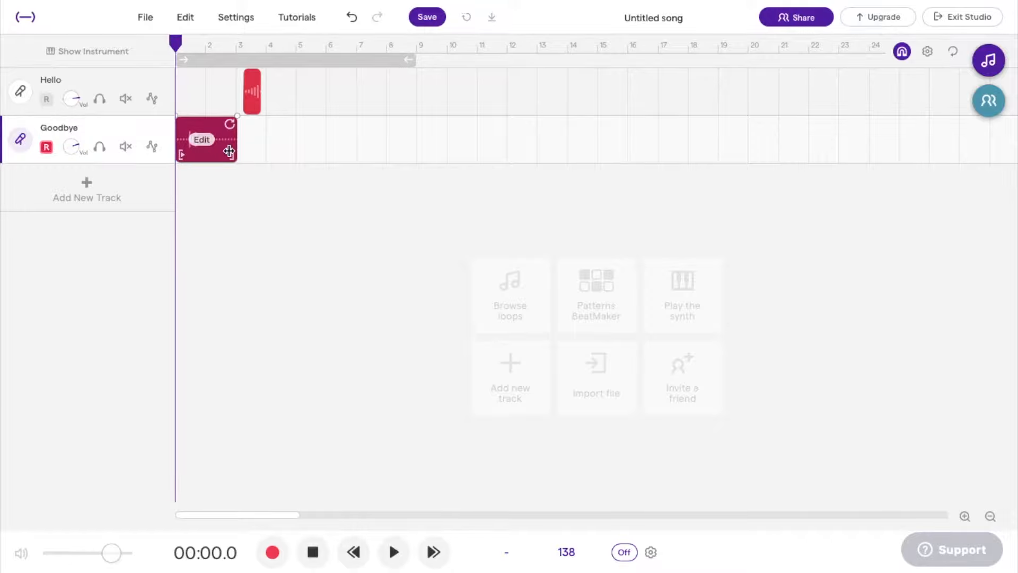
left_click(965, 516)
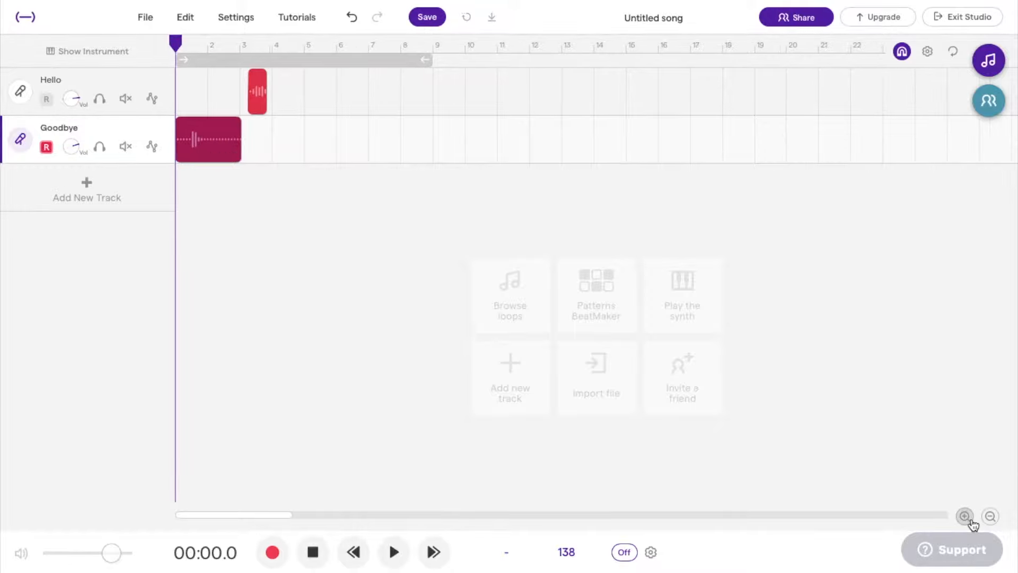
left_click(965, 517)
left_click_drag(301, 158, 197, 156)
left_click(224, 245)
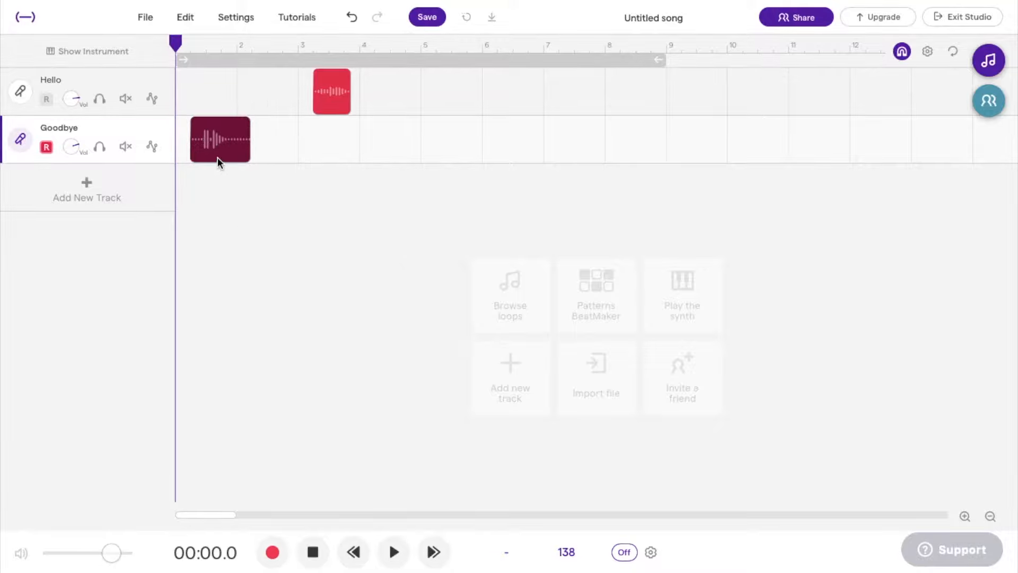
- Move the Goodbye clip so it starts at about the fourth beat of bar 3, slightly overlapping the Hello clip
right_click(222, 150)
left_click(214, 178)
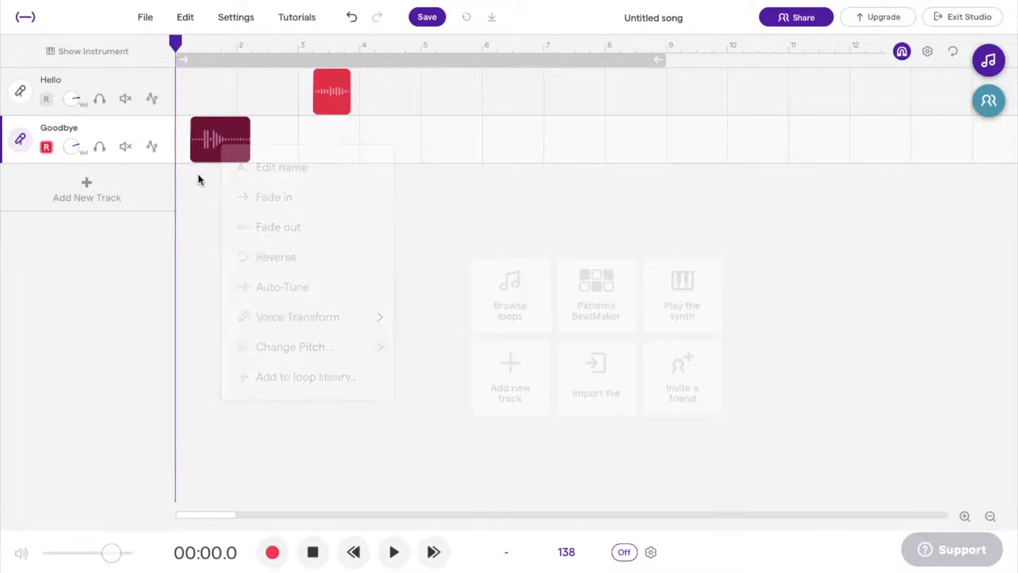
left_click_drag(224, 153, 378, 152)
- Play the Hello and Goodbye clips together from about bar 3 and stop near the end of the Goodbye clip
left_click(327, 88)
left_click(305, 50)
key("space")
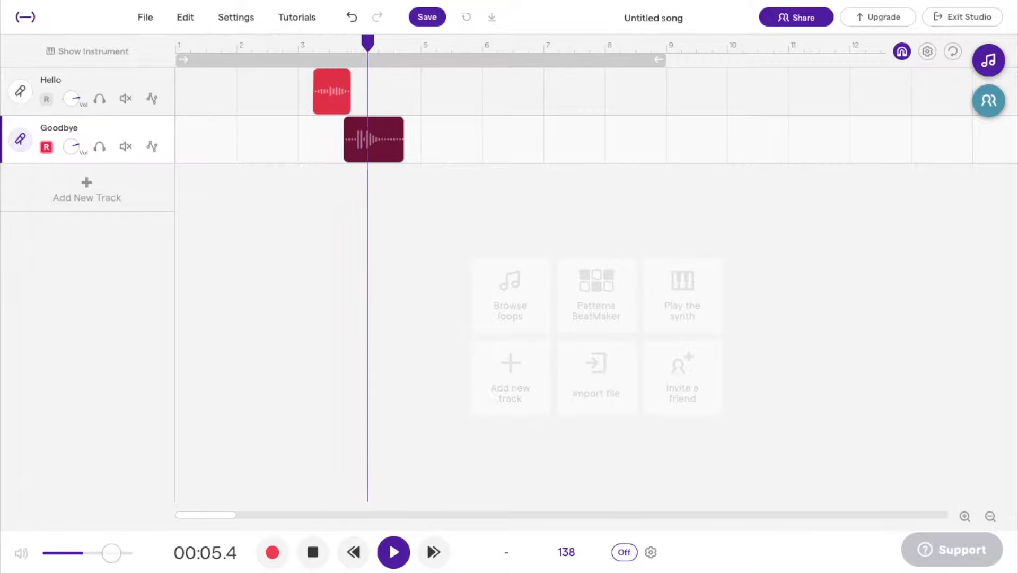
key("space")
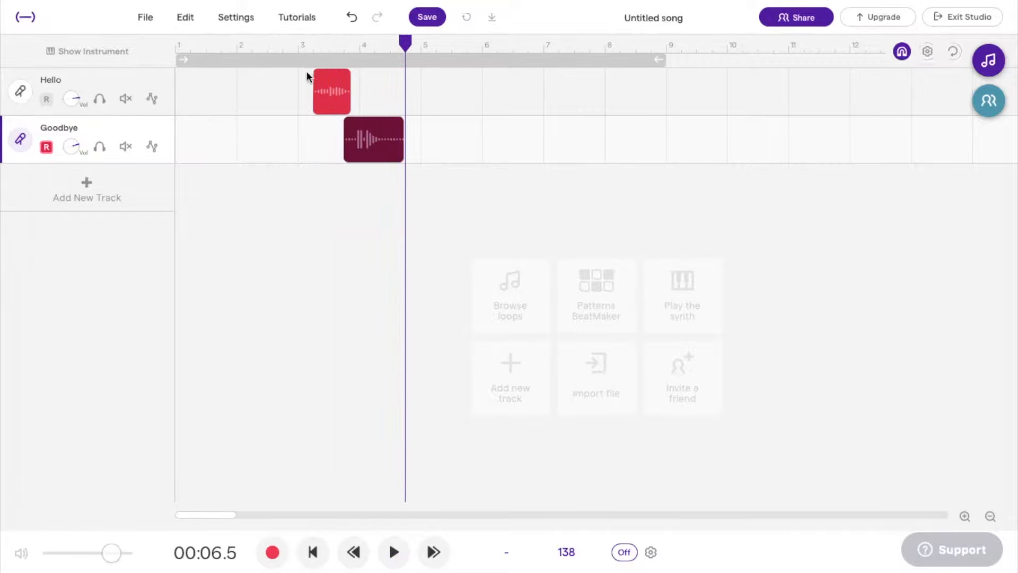
- Try moving the Hello clip earlier on its track, and undo the move
left_click_drag(329, 101, 235, 104)
key("ctrl+z")
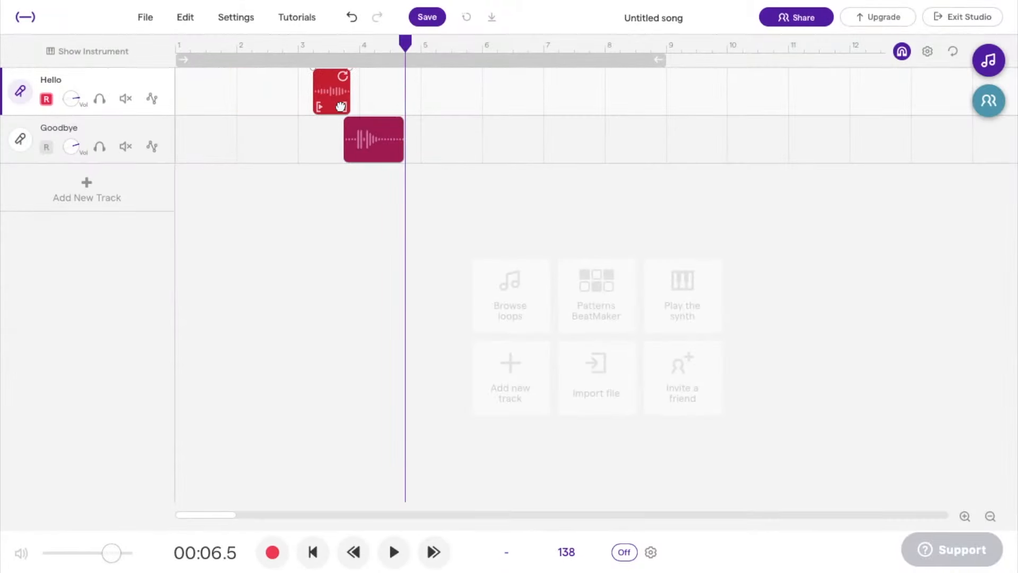
- Replay both clips from bar 3 and stop before bar 5
left_click(298, 43)
key("space")
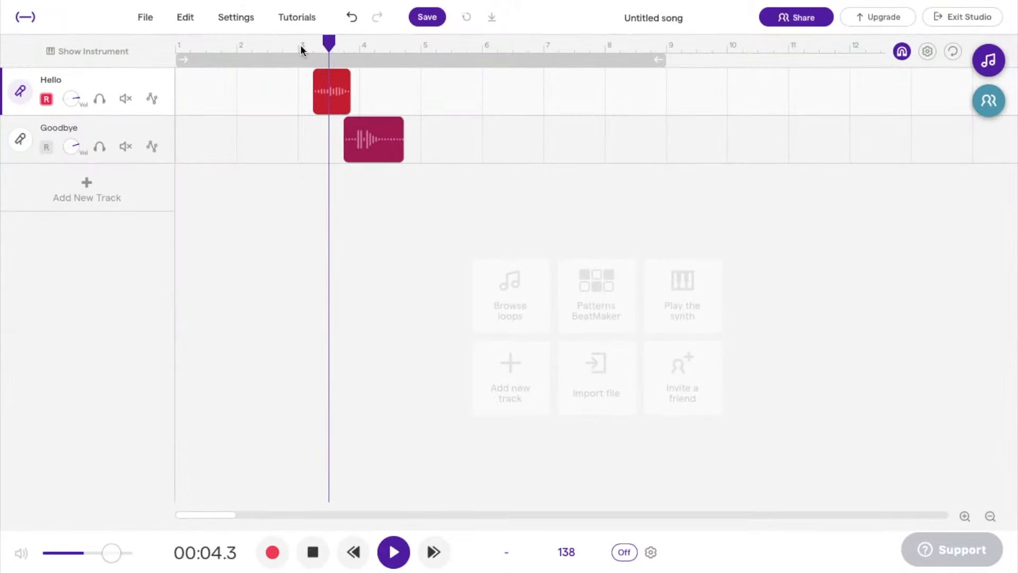
key("space")
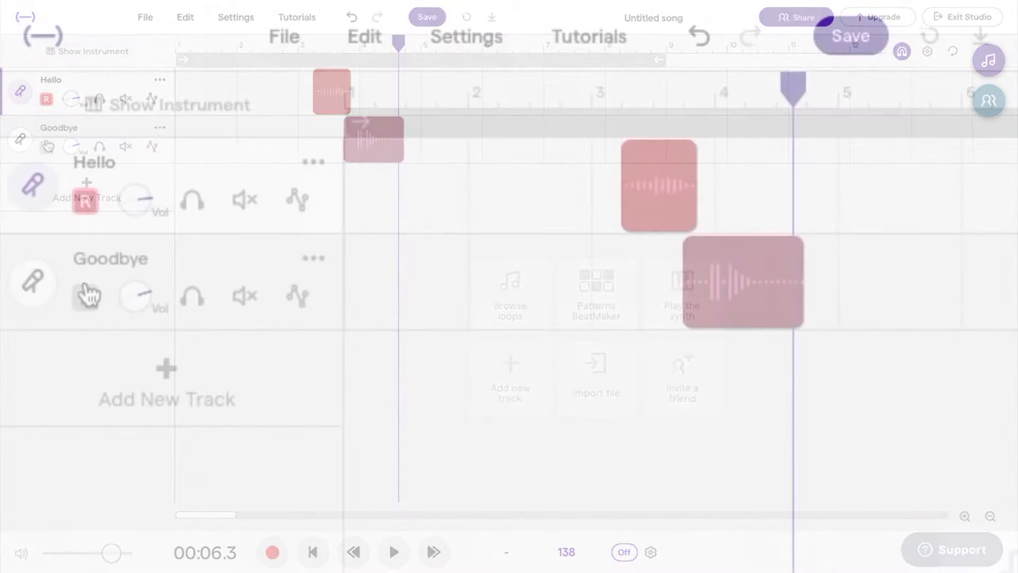
- Toggle record arming on the Hello and Goodbye tracks, finishing with only Hello armed
left_click(86, 203)
left_click(87, 299)
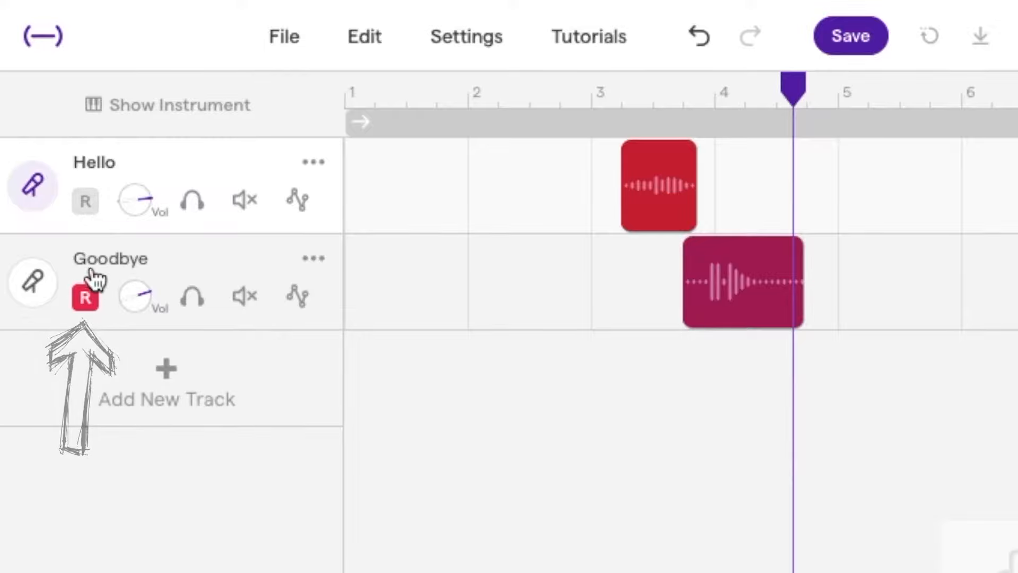
left_click(86, 203)
left_click(80, 292)
left_click(89, 204)
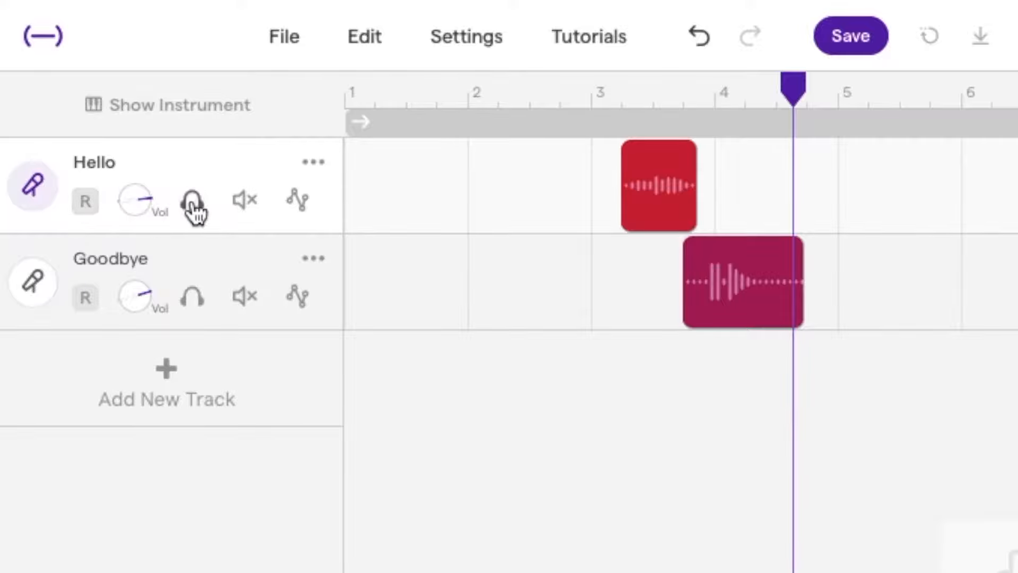
left_click(88, 207)
- Record a new clip on the Hello track from bar 5 to about bar 7
left_click(829, 89)
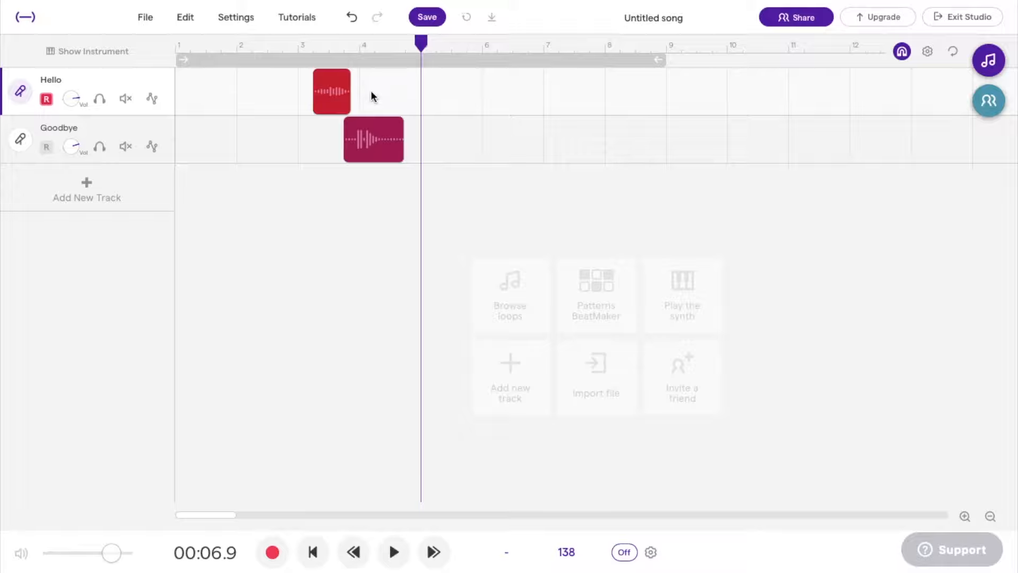
left_click(272, 554)
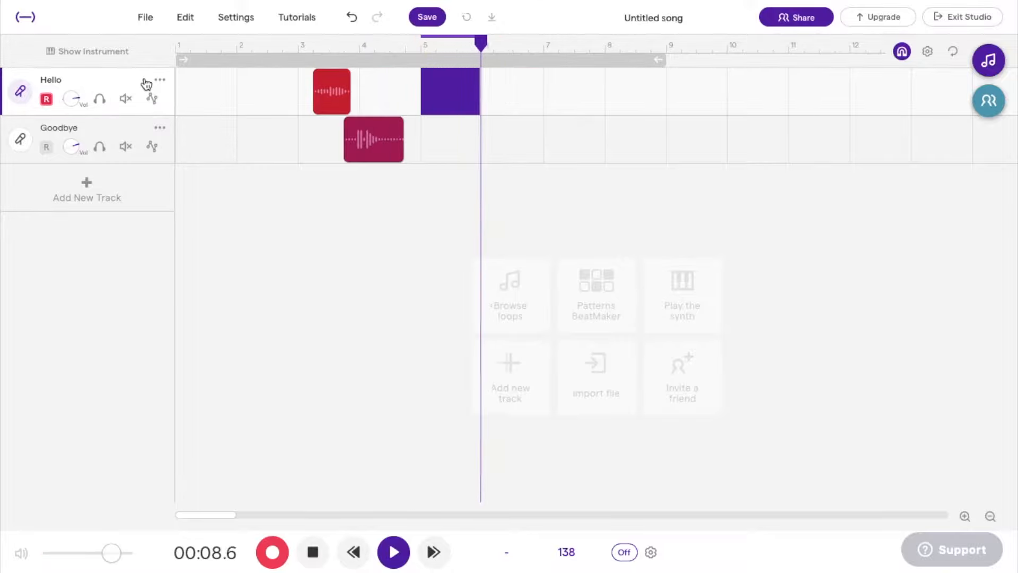
key("space")
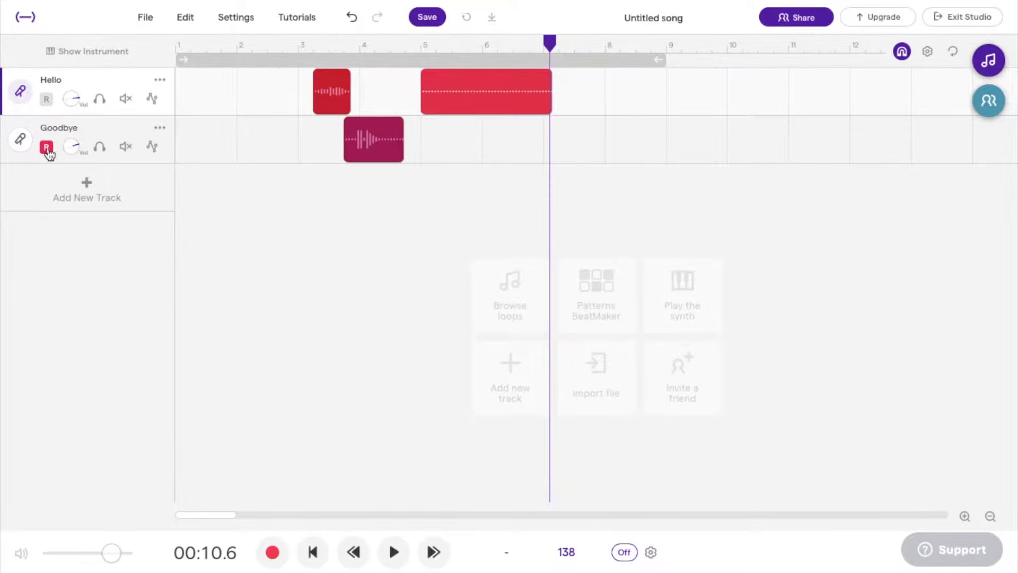
- Record a new clip on the armed Goodbye track from bar 7 to about bar 8
left_click(273, 552)
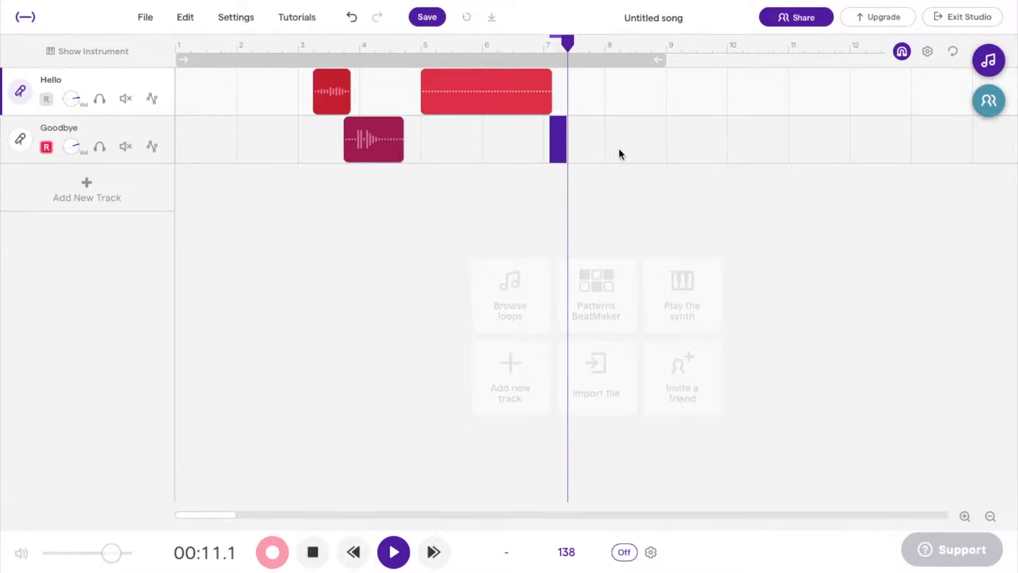
key("space")
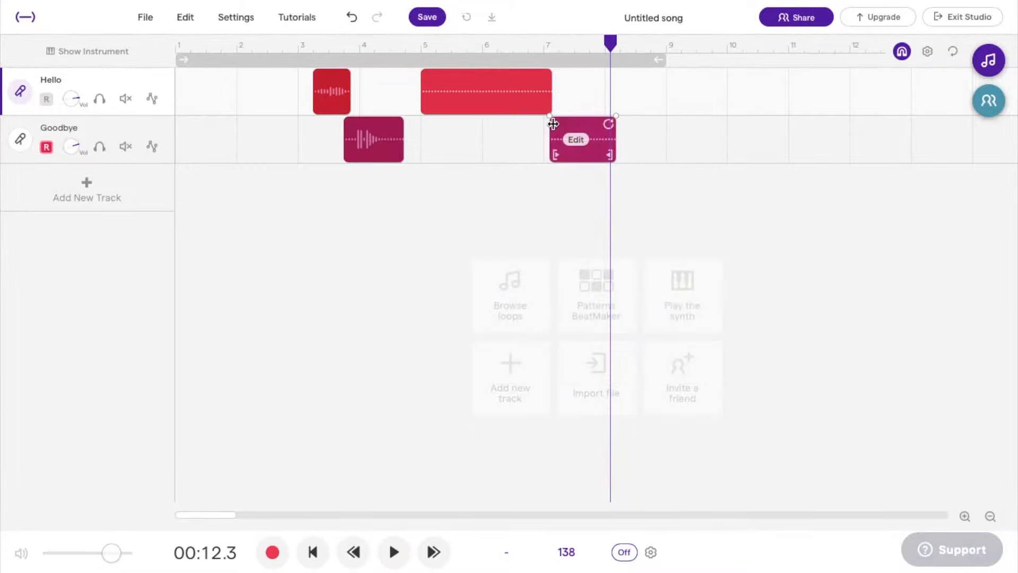
- Arm both the Hello and Goodbye tracks and record them simultaneously from about bar 8.5 to bar 9.5
left_click(634, 46)
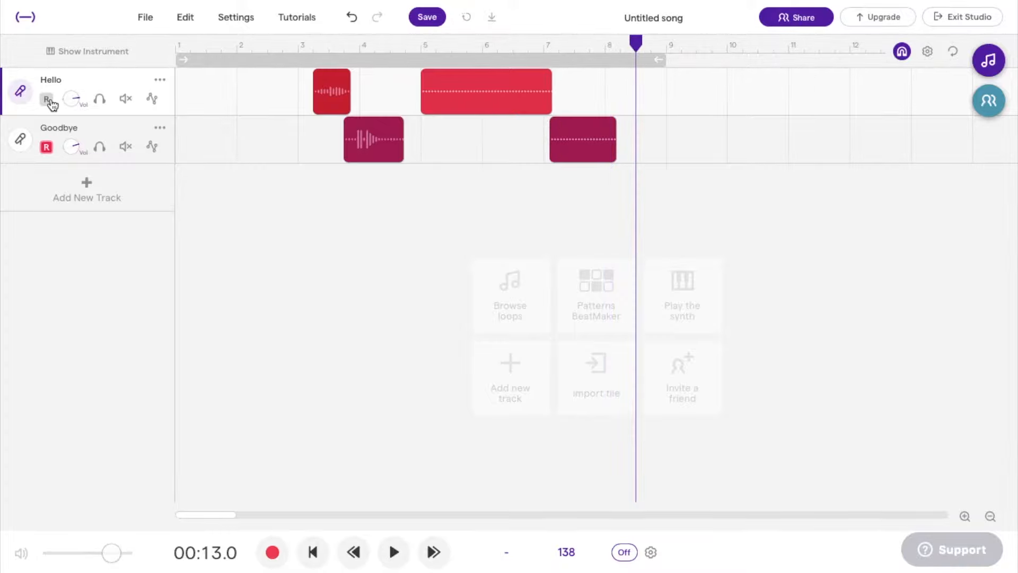
left_click(48, 146)
left_click(272, 552)
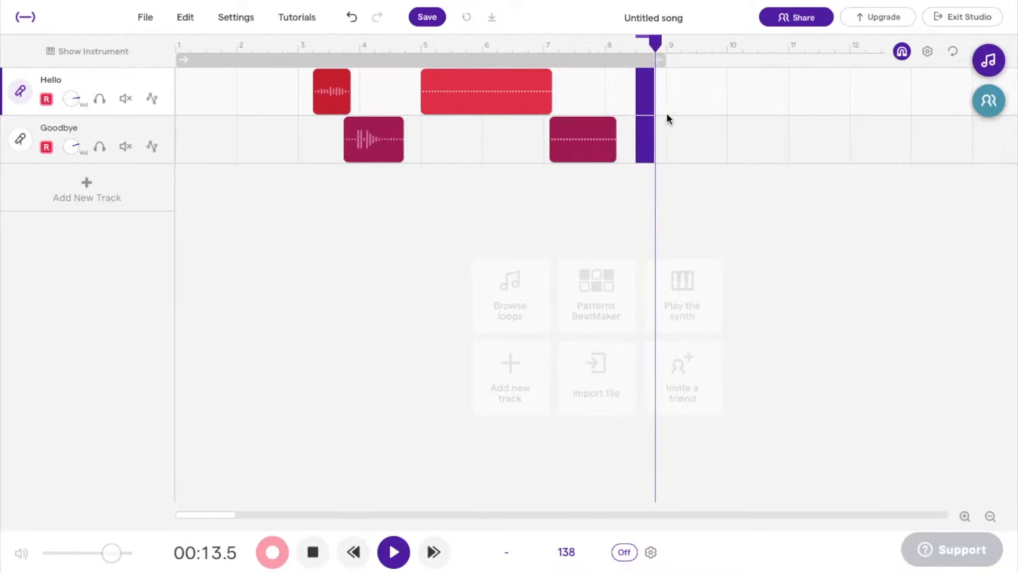
key("space")
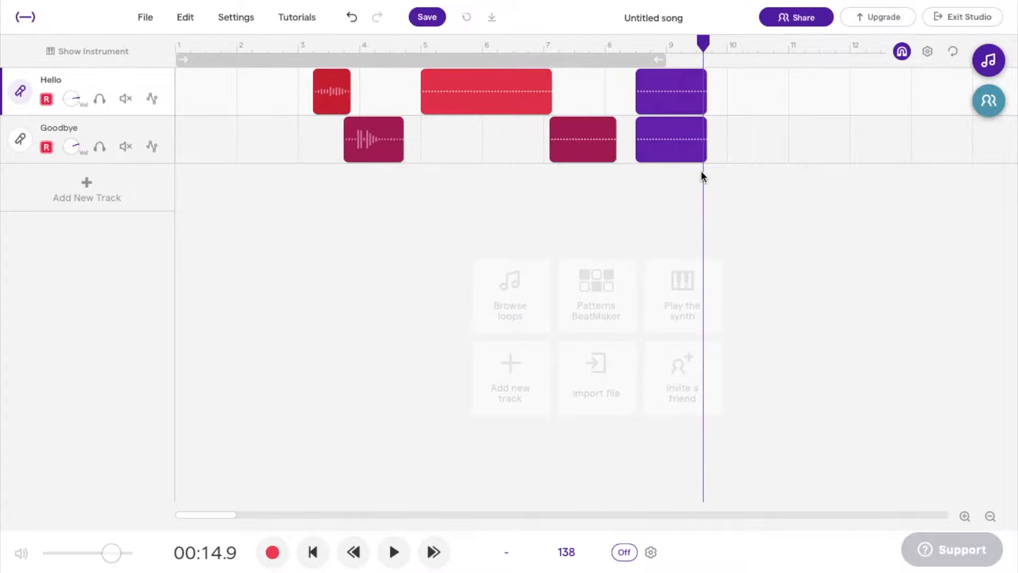
- Disarm both tracks and delete all the Hello and Goodbye clips recorded after bar 5
left_click(46, 99)
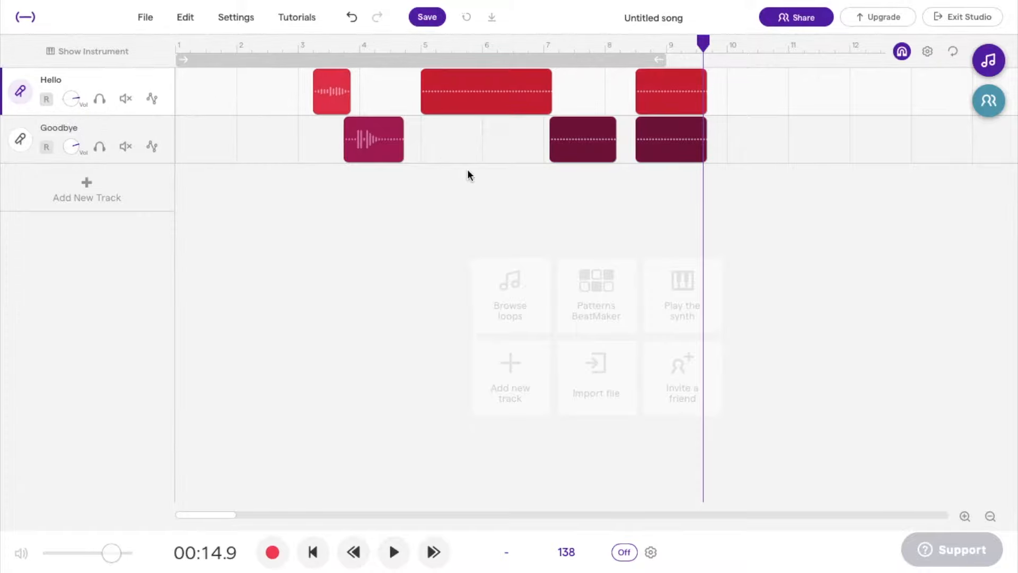
left_click_drag(744, 100, 473, 154)
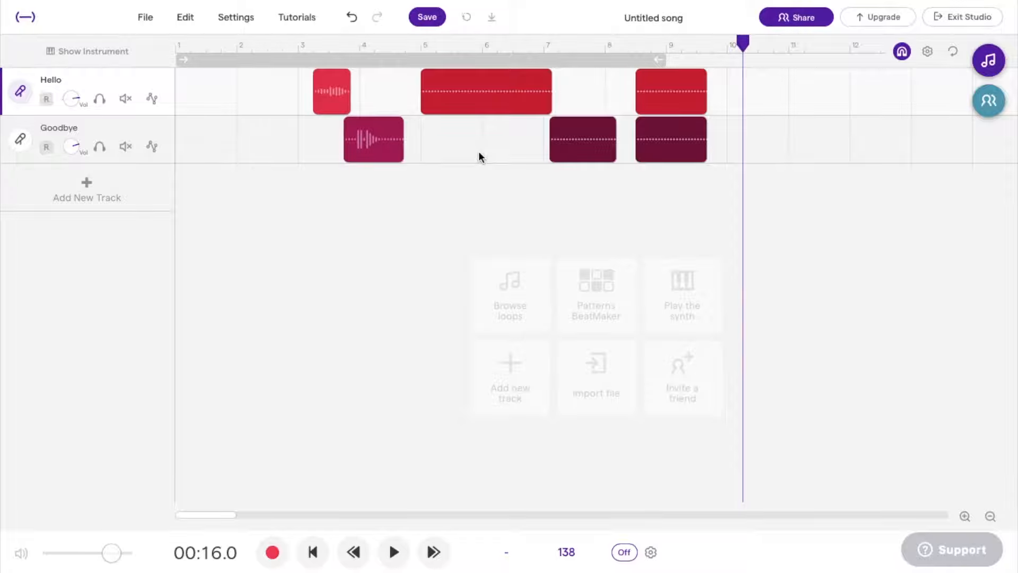
key("Delete")
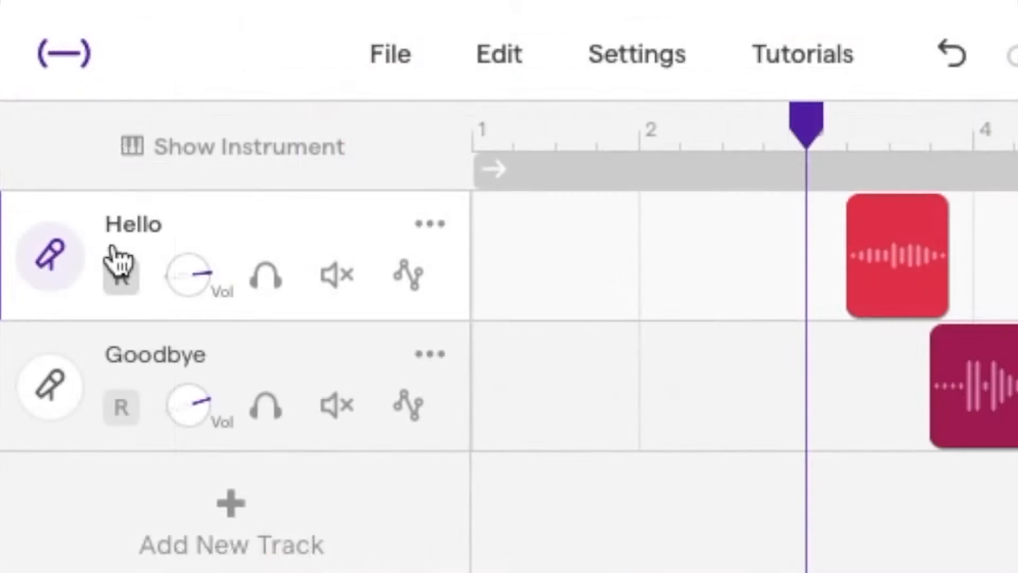
- Lower the Hello track's volume and play the track soloed from bar 3
mouse_move(184, 278)
left_mouse_down()
mouse_move(177, 371)
mouse_move(154, 419)
mouse_move(182, 360)
mouse_move(193, 255)
mouse_move(200, 263)
mouse_move(164, 443)
mouse_move(193, 374)
mouse_move(189, 286)
left_mouse_up()
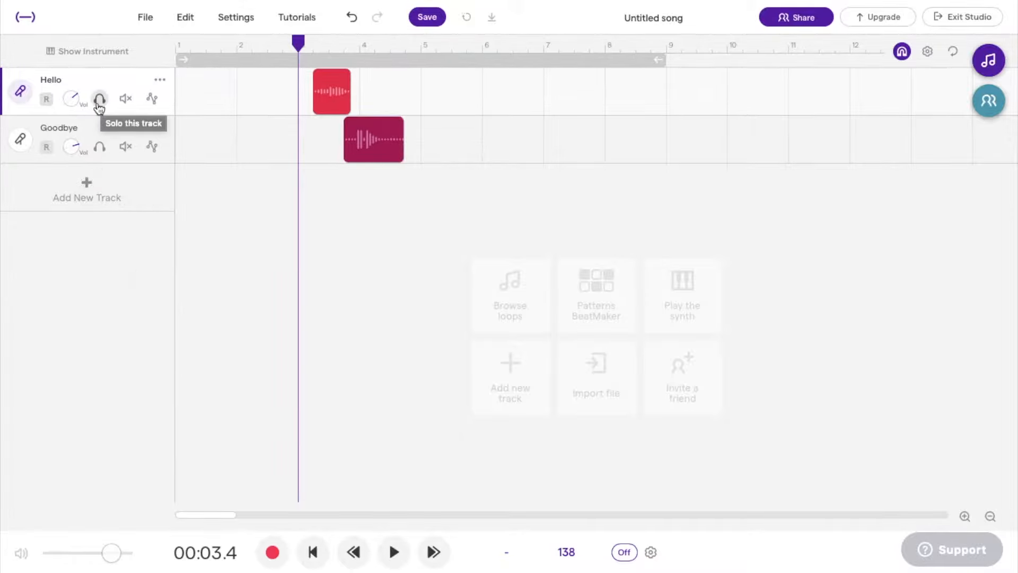
mouse_move(365, 139)
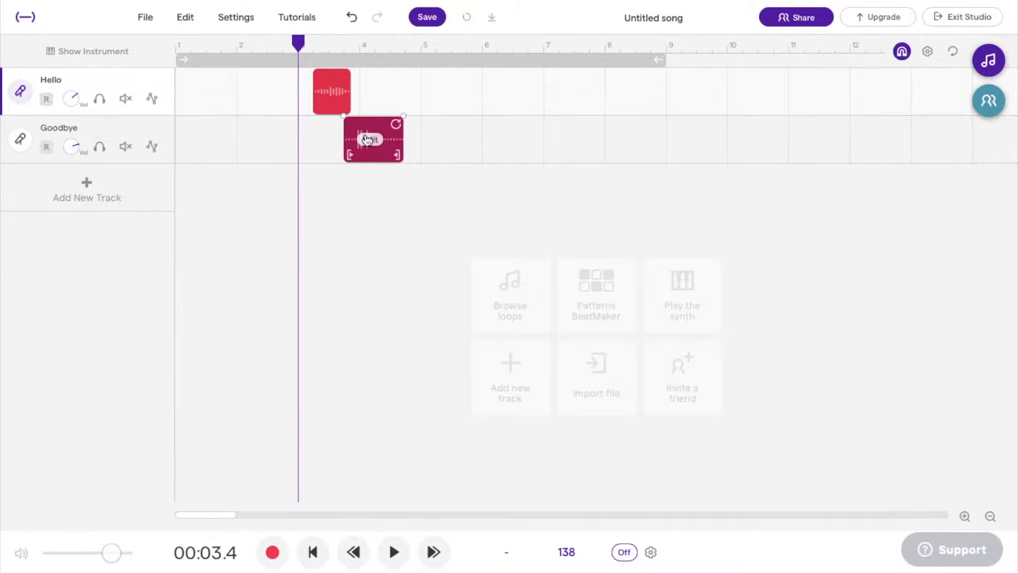
left_click(99, 99)
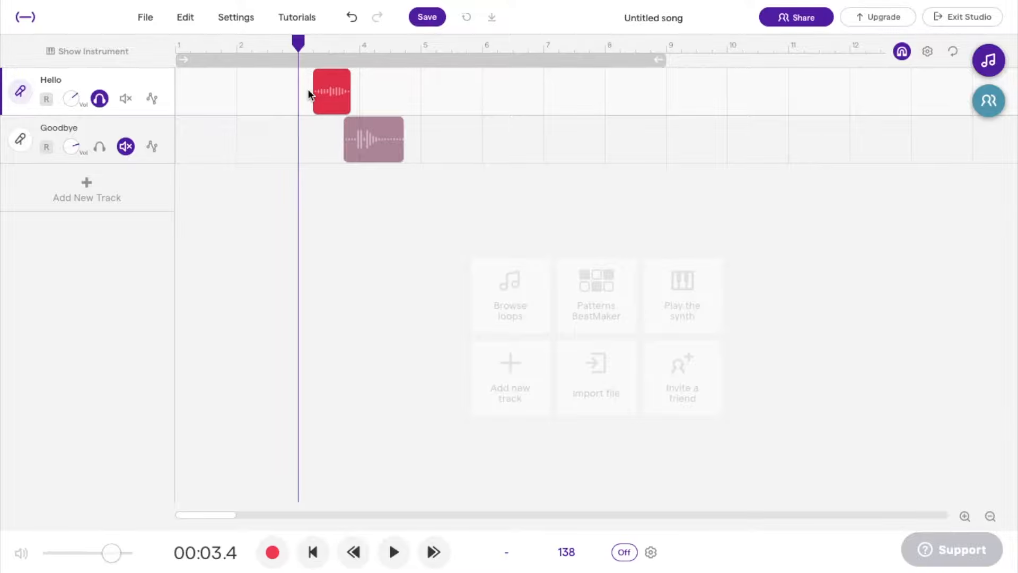
key("space")
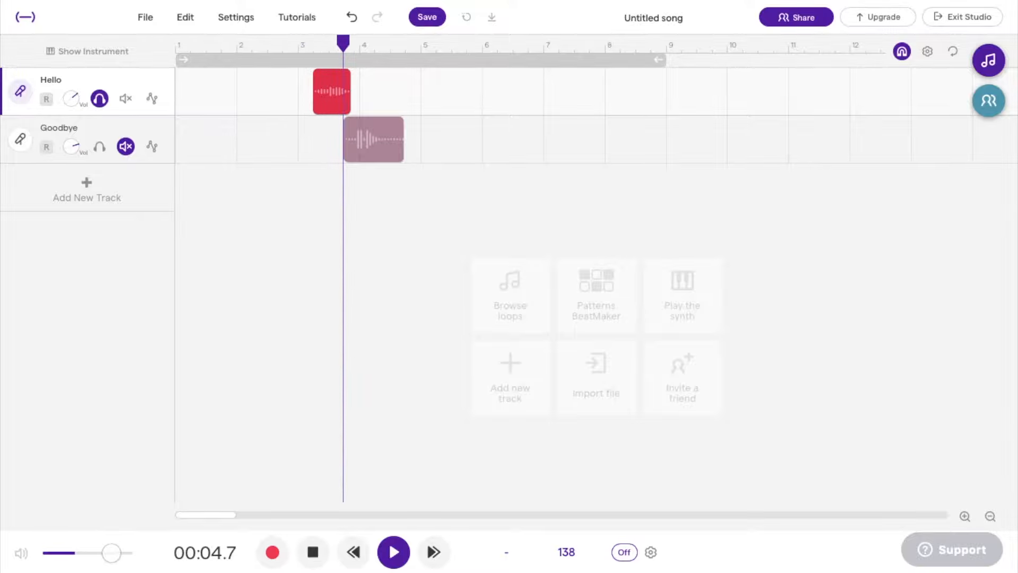
mouse_move(359, 162)
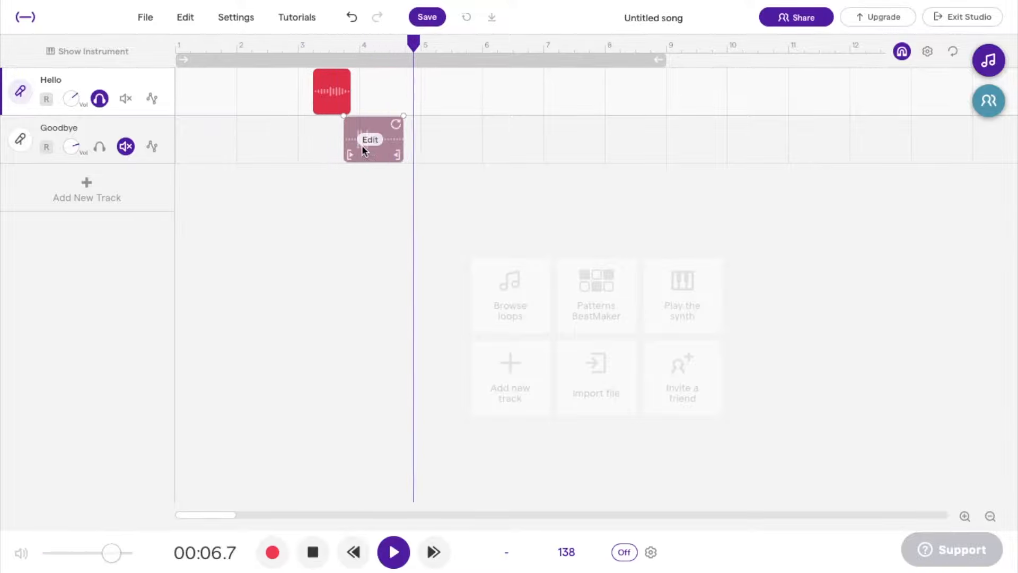
key("space")
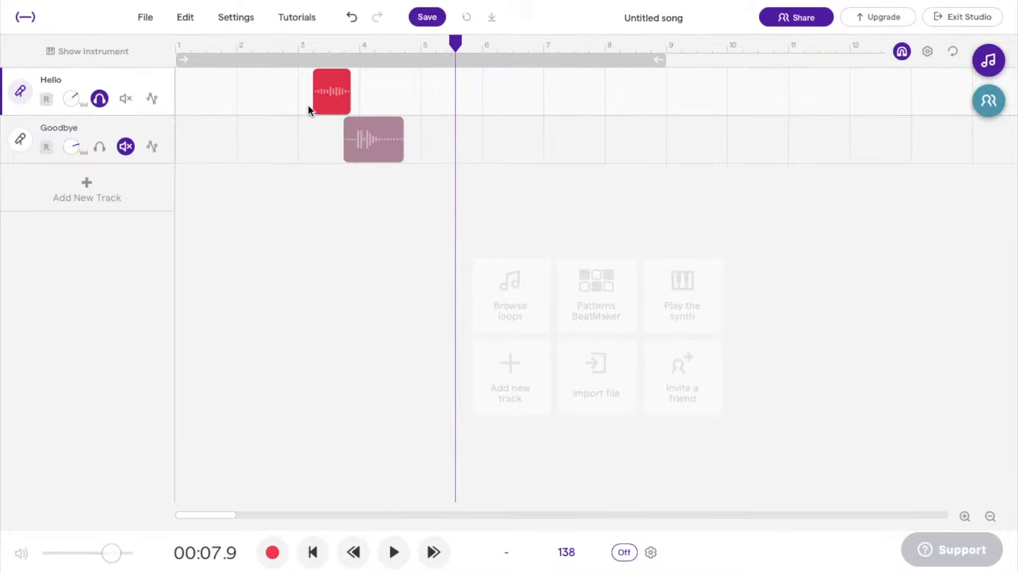
- Turn off the Hello track's solo and replay both tracks from about bar 3
left_click(99, 100)
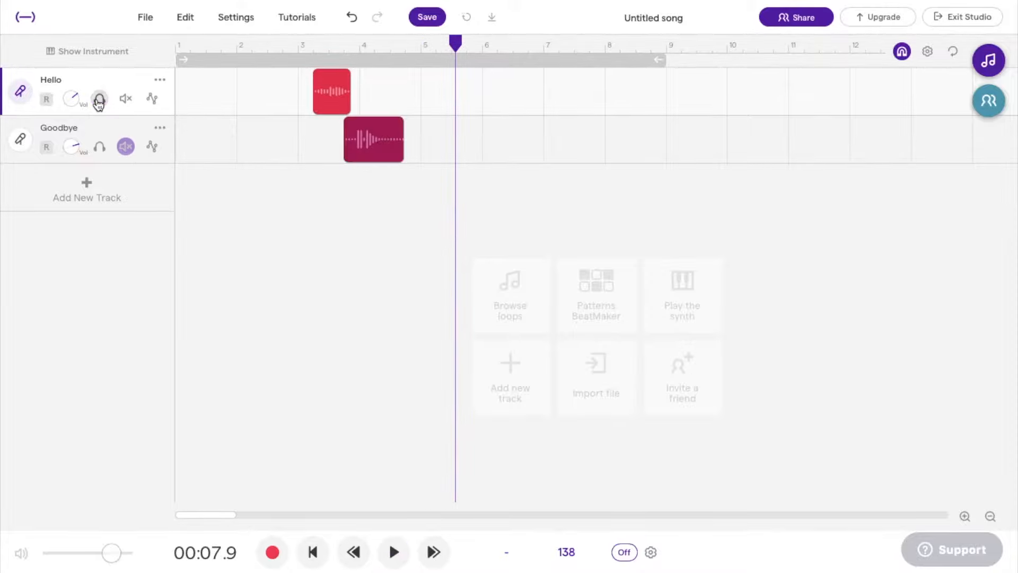
left_click(312, 47)
key("space")
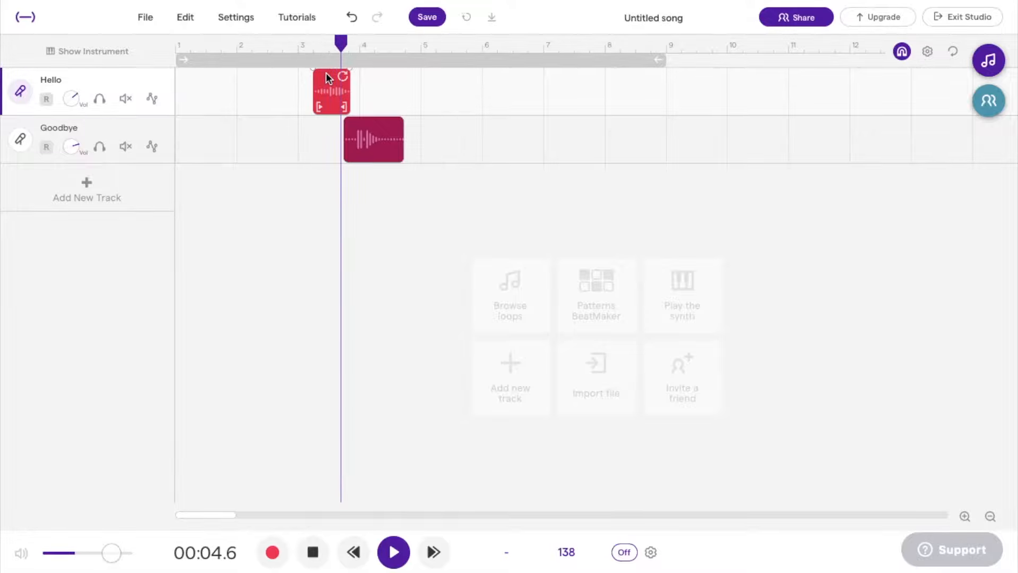
key("space")
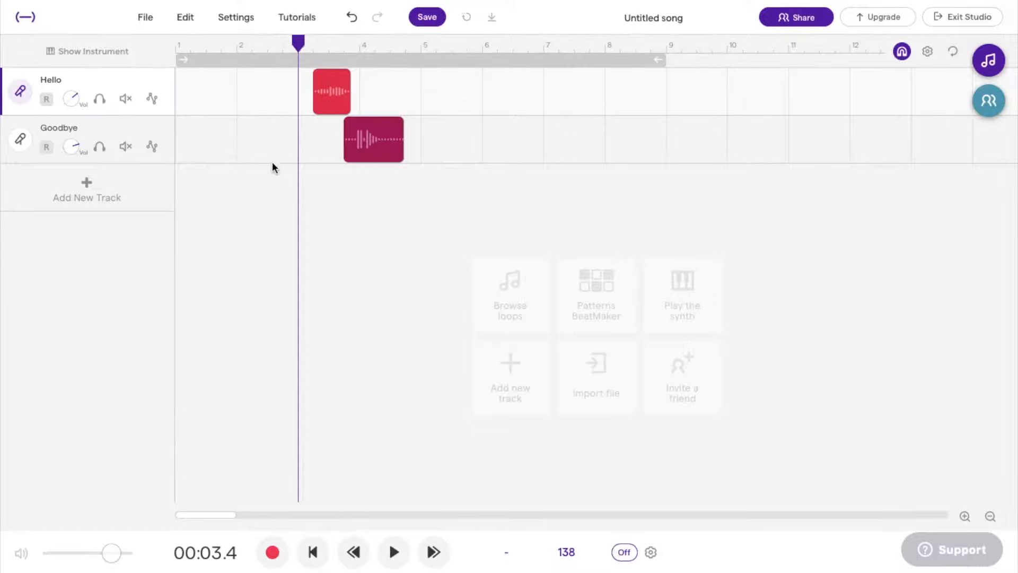
- Play the Goodbye track soloed from bar 3, turn its solo off and return the playhead to bar 3
left_click(103, 150)
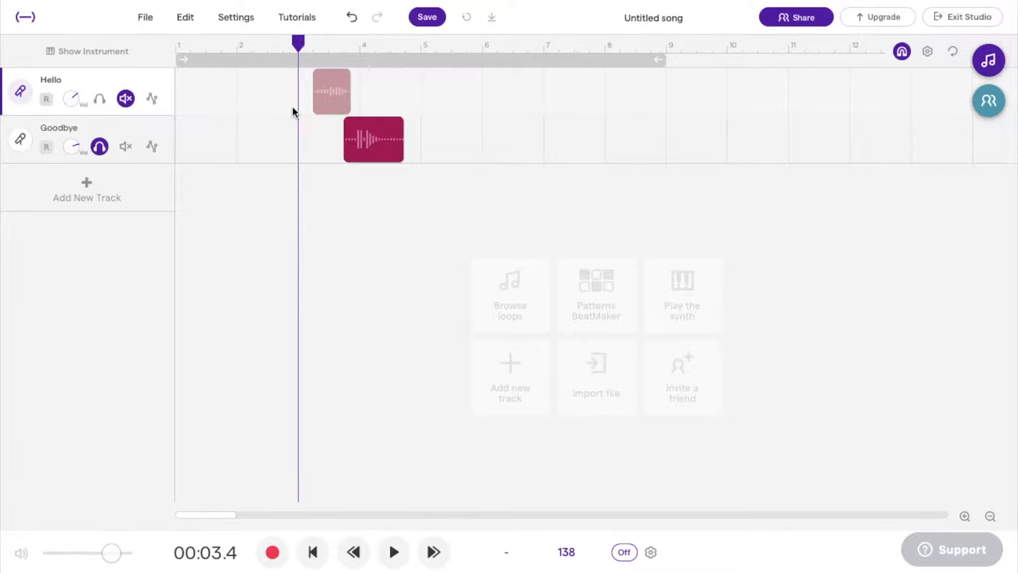
key("space")
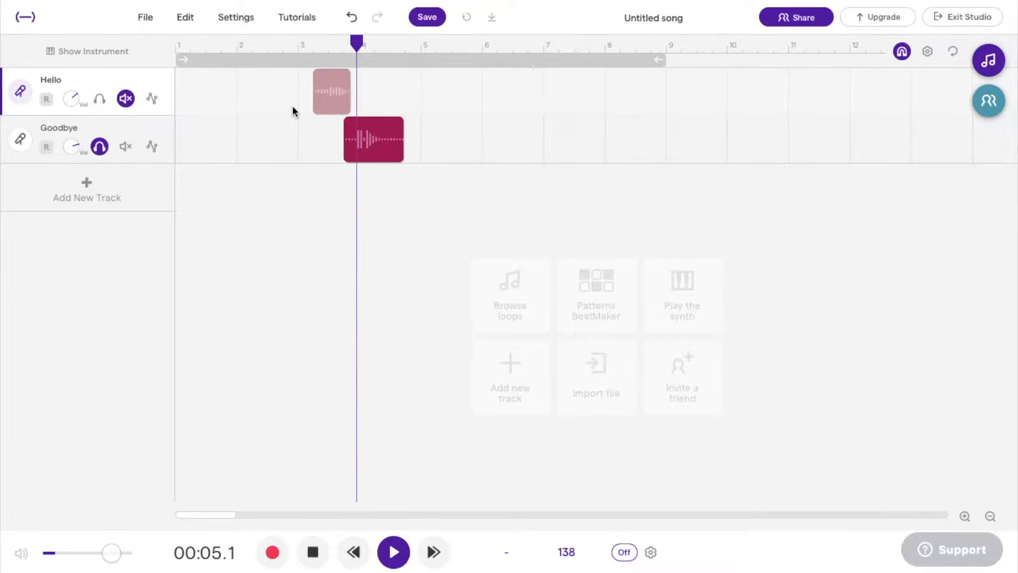
key("space")
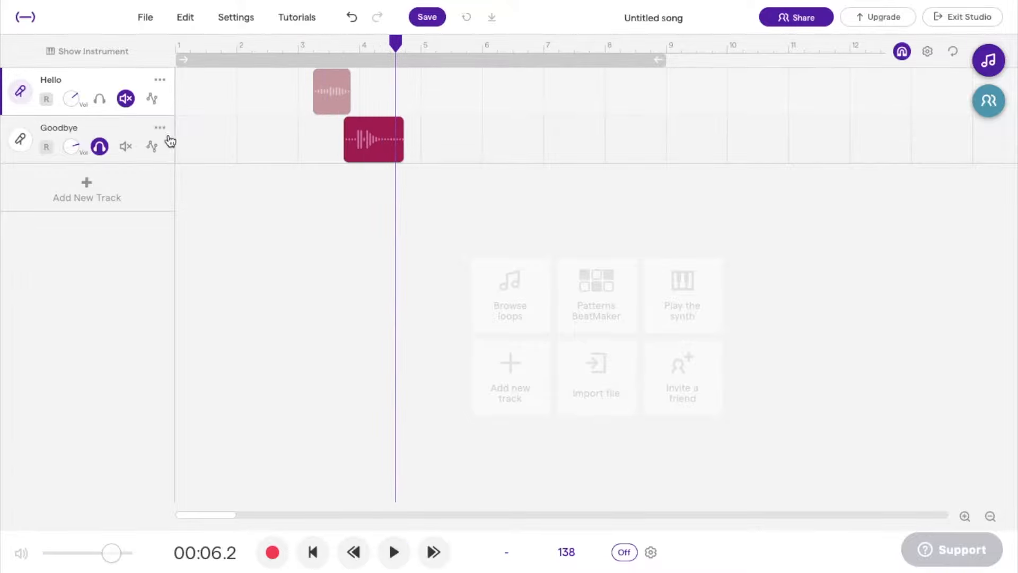
left_click(100, 147)
left_click(296, 44)
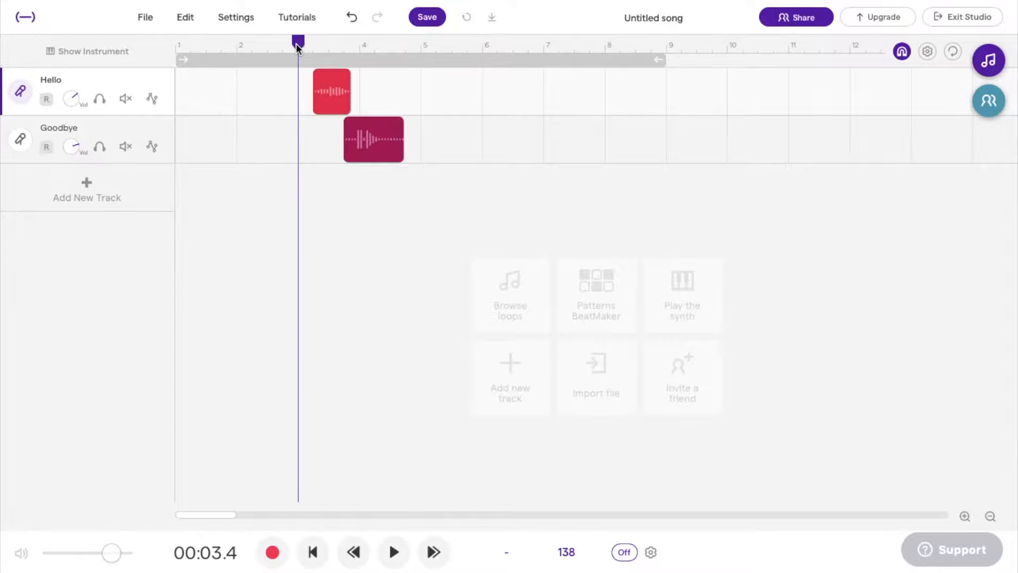
- Mute the Hello track and unmute it again
left_click(126, 100)
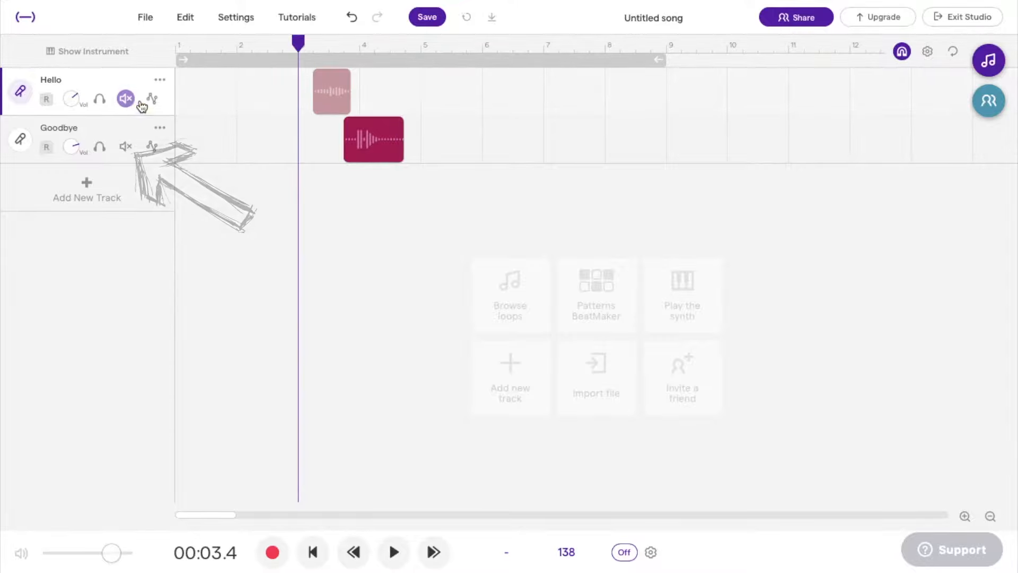
left_click(127, 101)
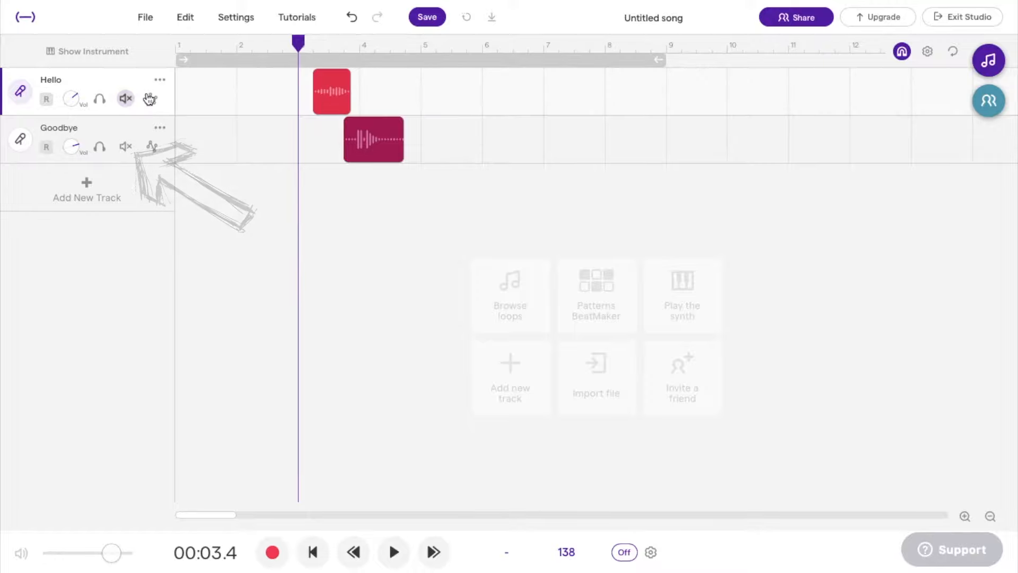
mouse_move(404, 132)
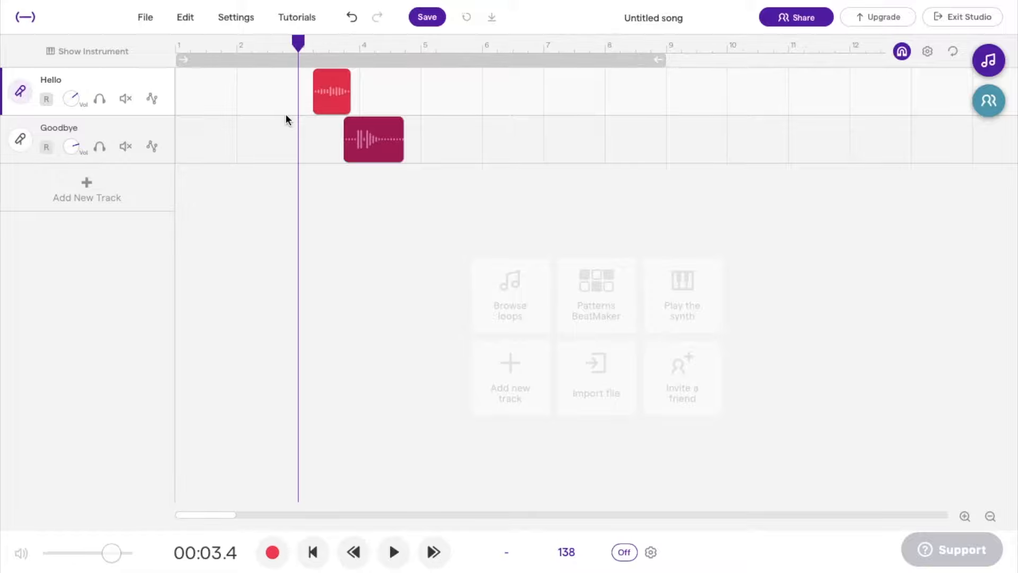
- Add a new Synthesizer track and set its instrument preset to Light Weather from the Leads synths
left_click(151, 208)
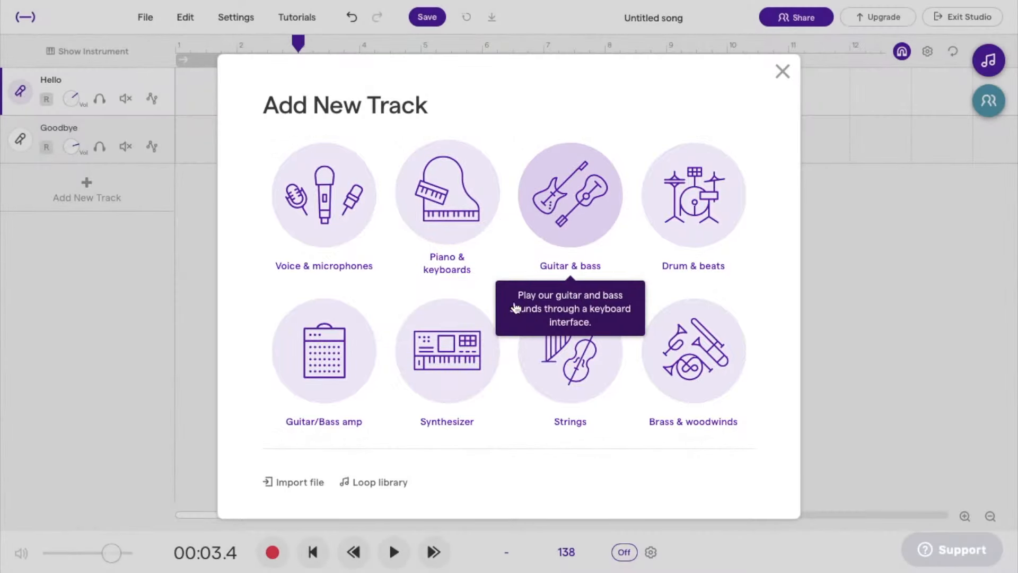
left_click(456, 377)
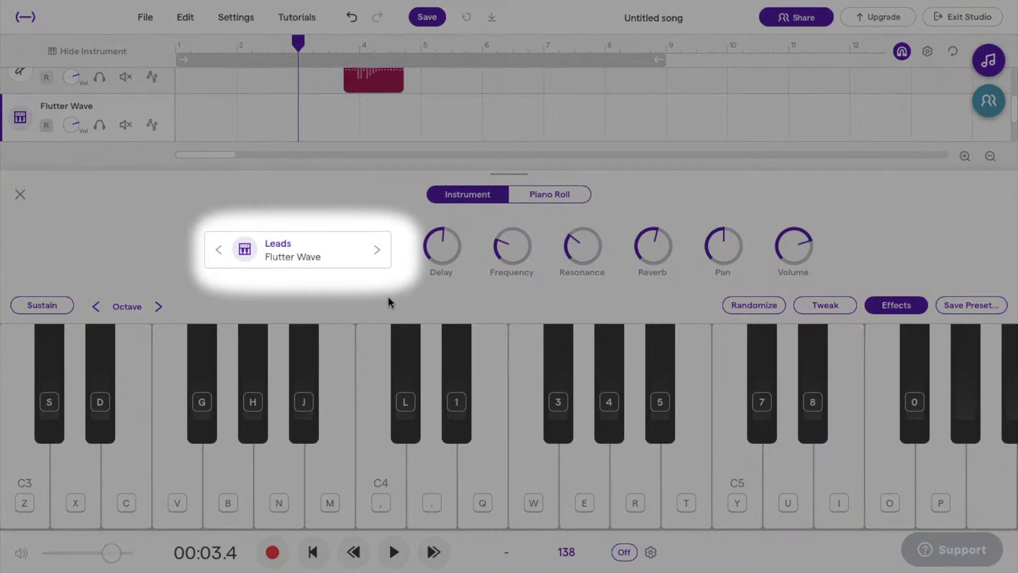
left_click(294, 256)
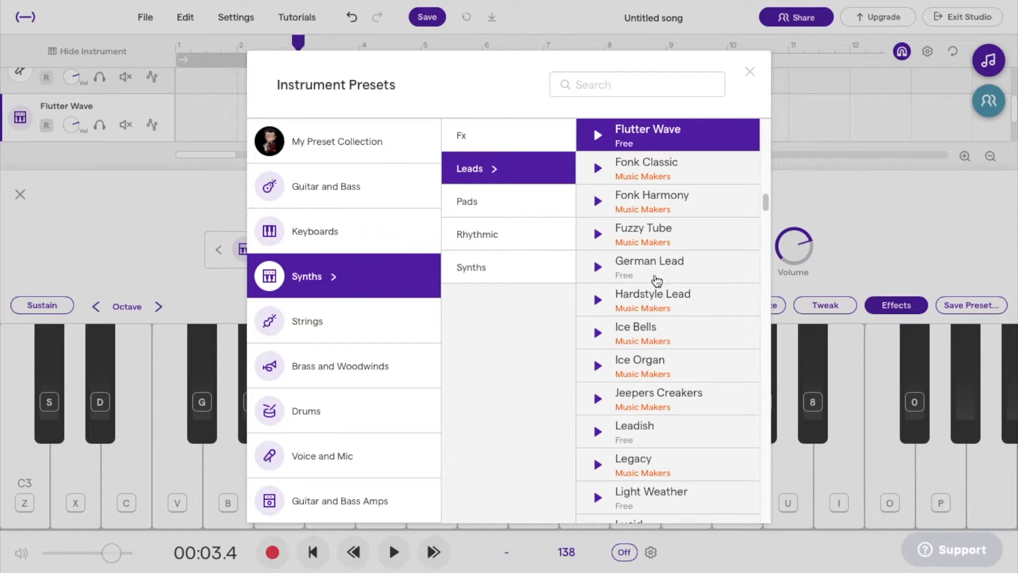
left_click_drag(765, 202, 769, 215)
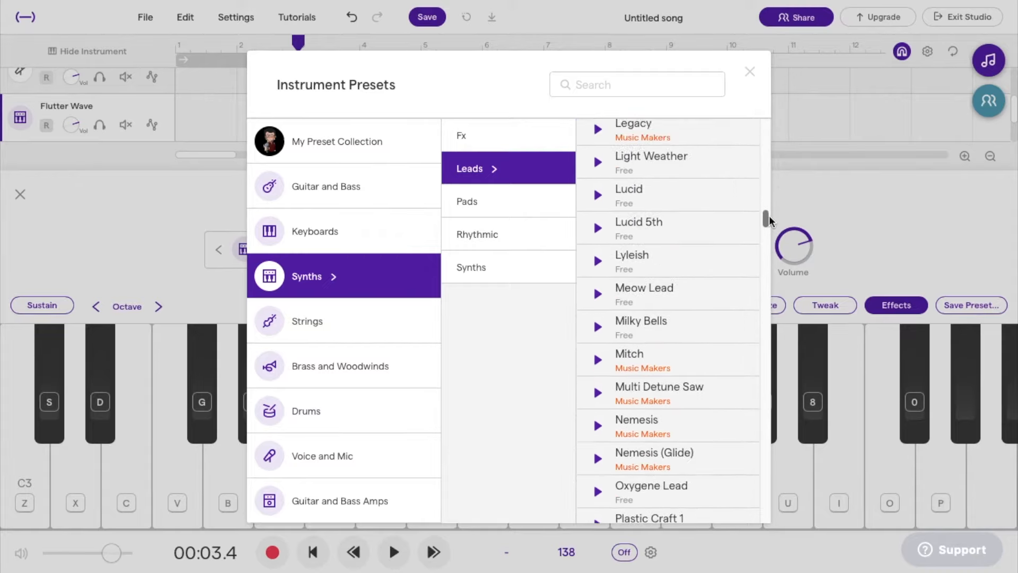
left_click(651, 162)
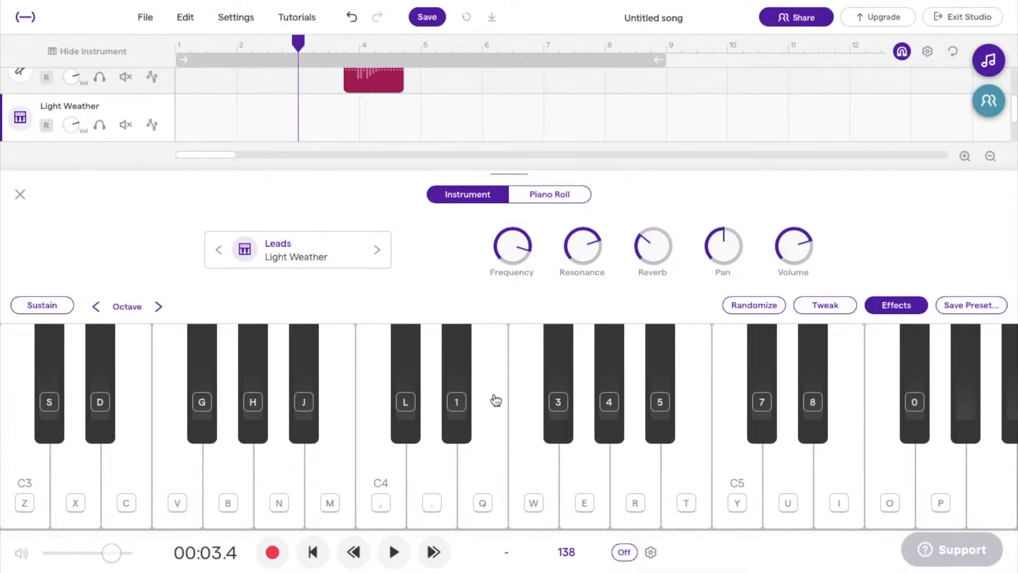
- Audition the Light Weather sound by playing C4, D#4, G4, A#4 and A#3 on the on-screen piano
left_click(387, 477)
left_click(466, 432)
left_click(467, 432)
left_click(593, 474)
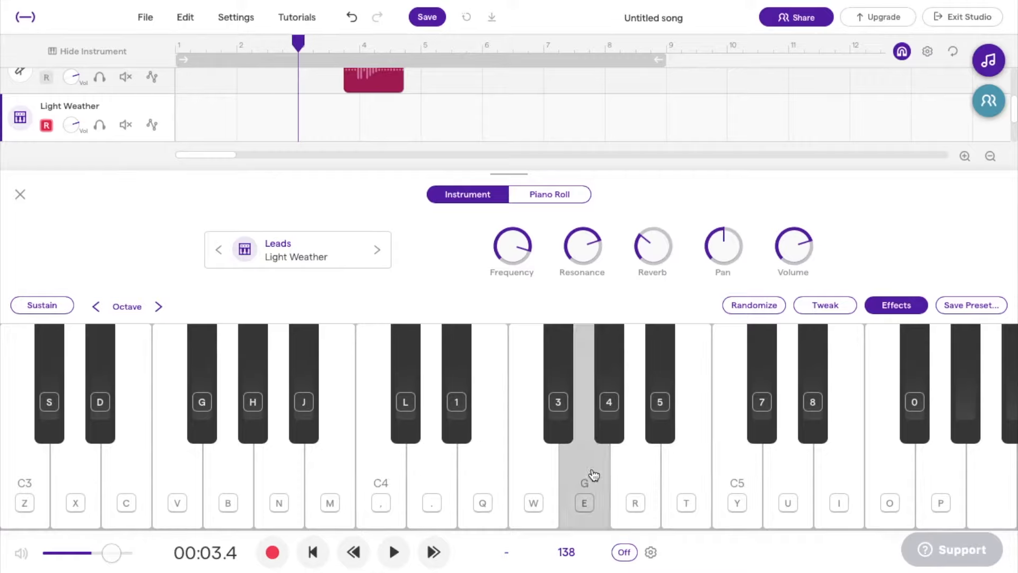
left_click(591, 473)
left_click(659, 430)
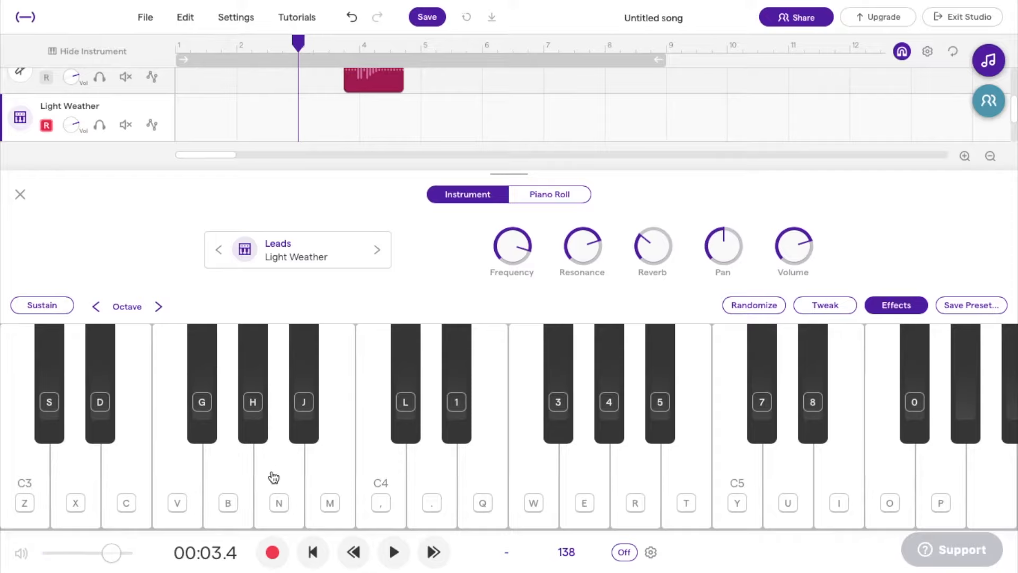
left_click(295, 440)
left_click(378, 456)
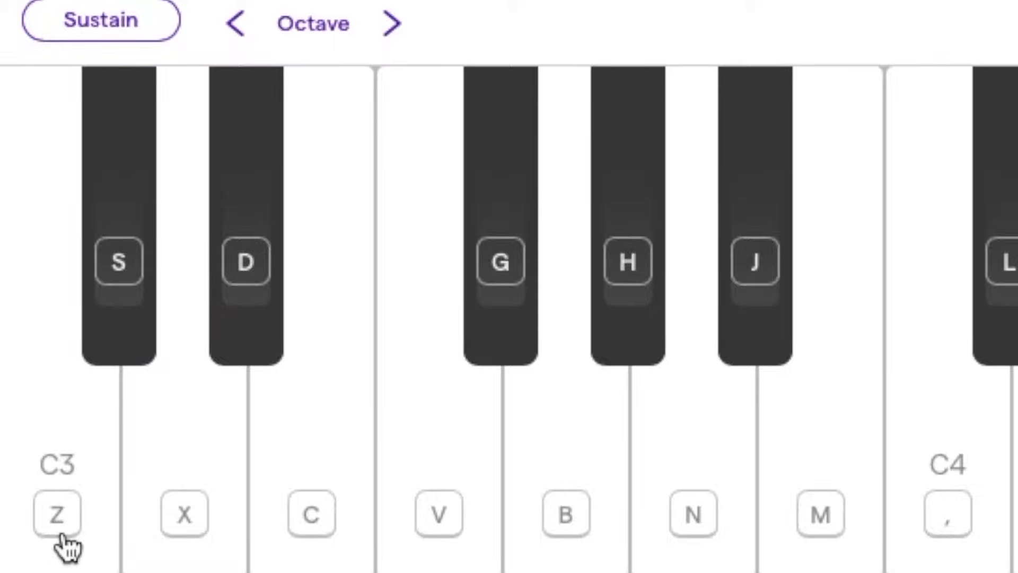
- Try out C3 and D#3 on the synth, and play C3, D#3 and G3 from the computer keyboard
left_click(62, 535)
left_click(64, 536)
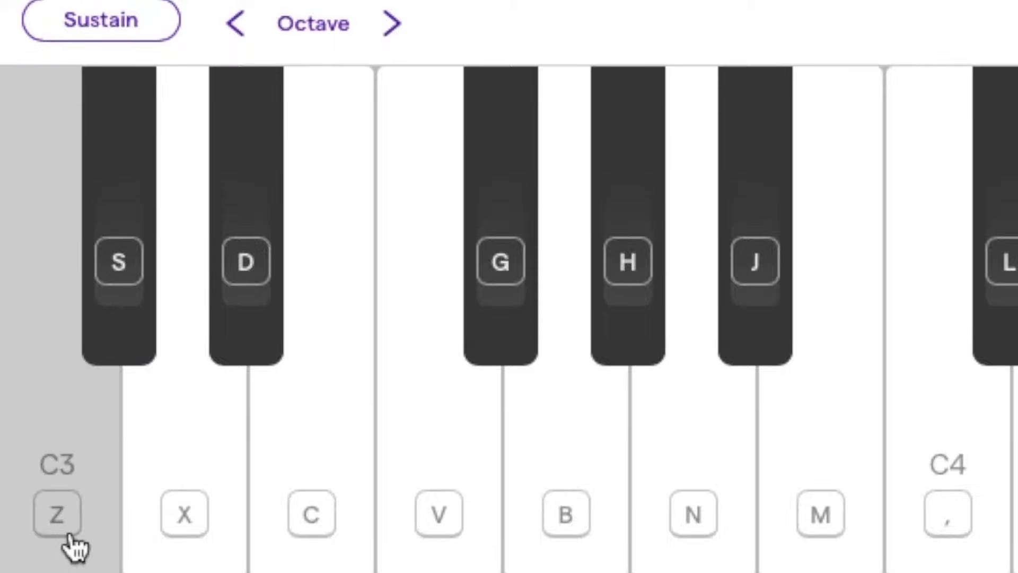
left_click(255, 333)
left_click(255, 333)
left_click(255, 333)
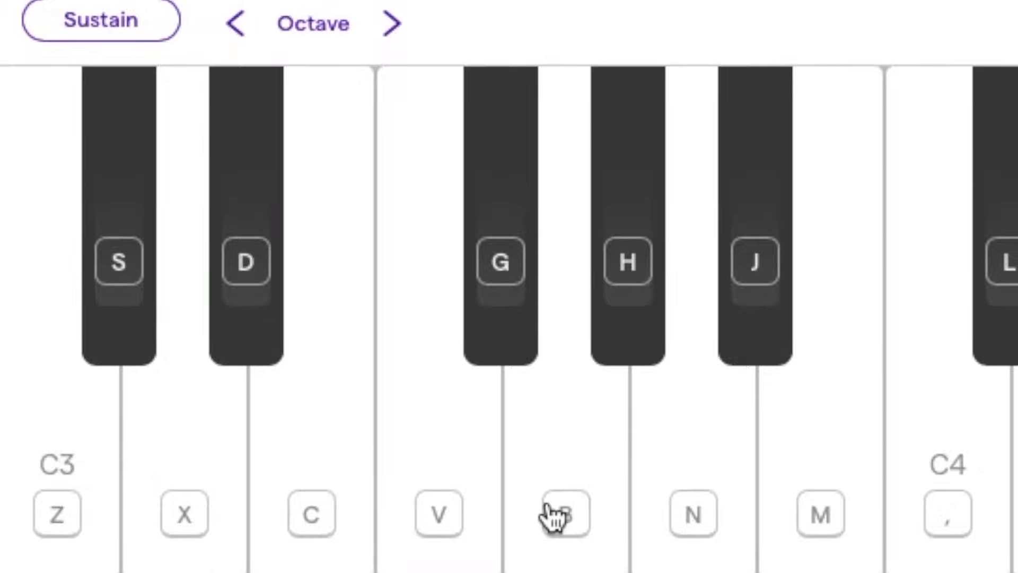
key("z")
key("d")
key("b")
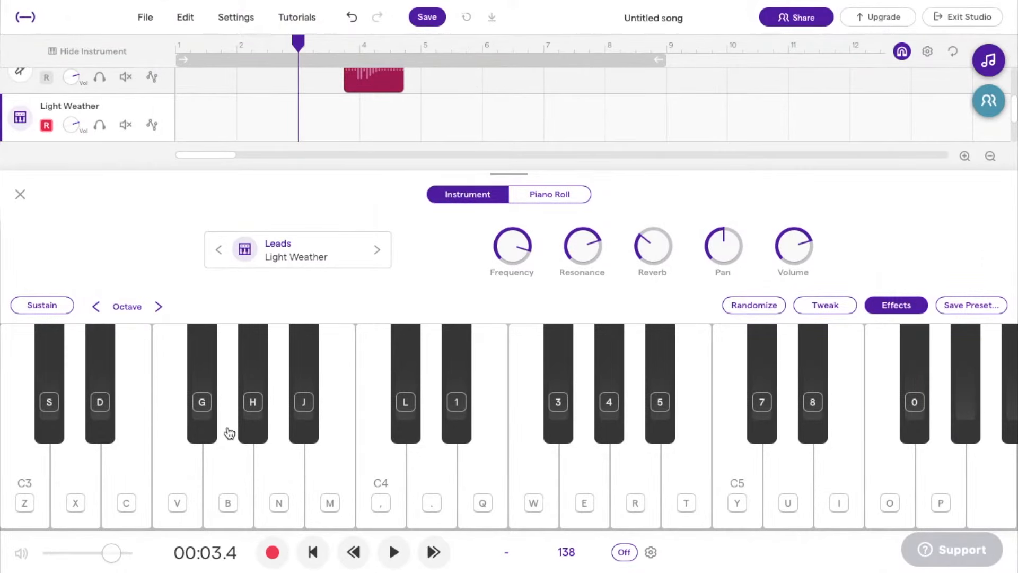
- Return the playhead to the song start, and solo the Light Weather track with the metronome turned on
key("Return")
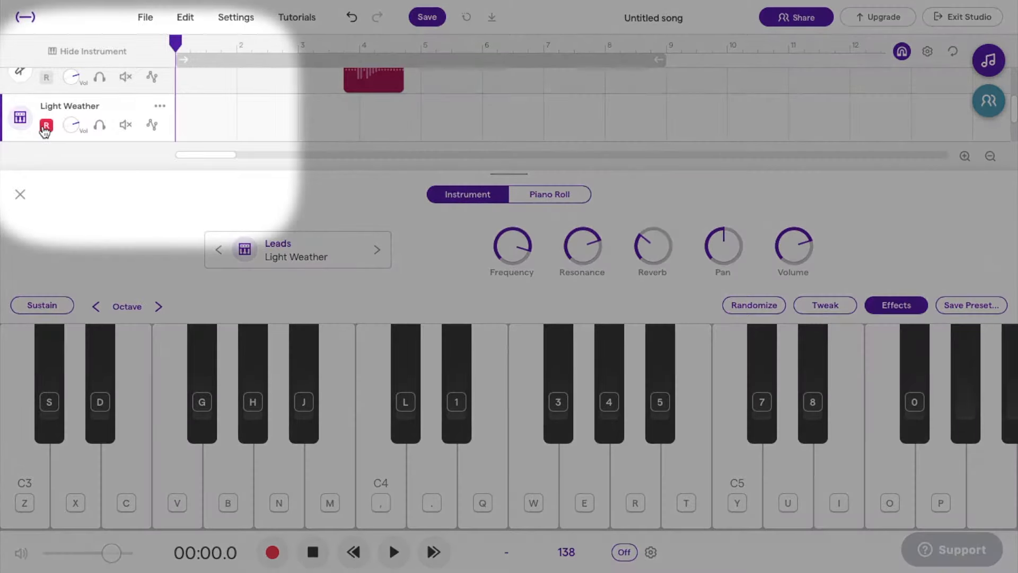
left_click(97, 128)
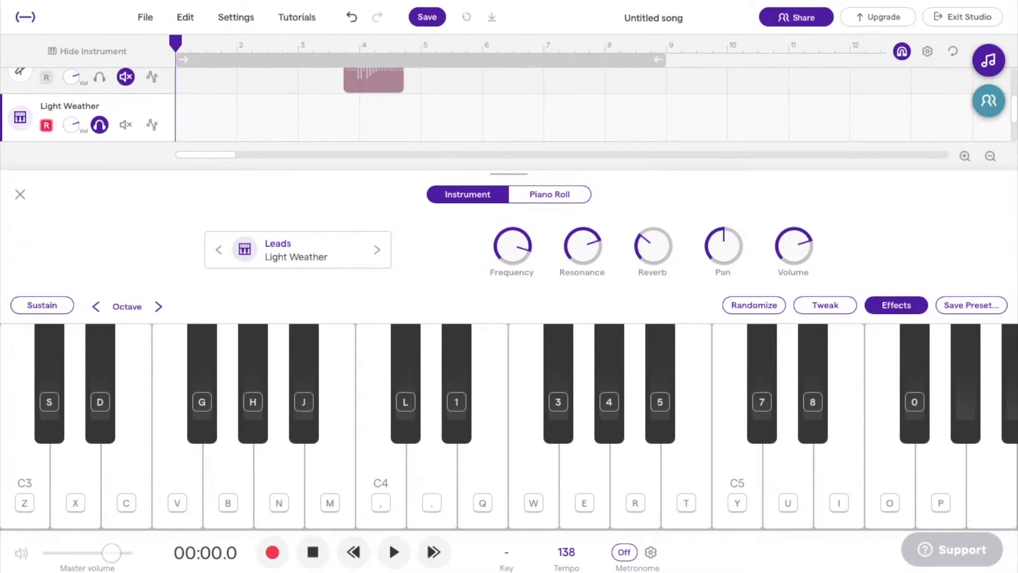
left_click(624, 552)
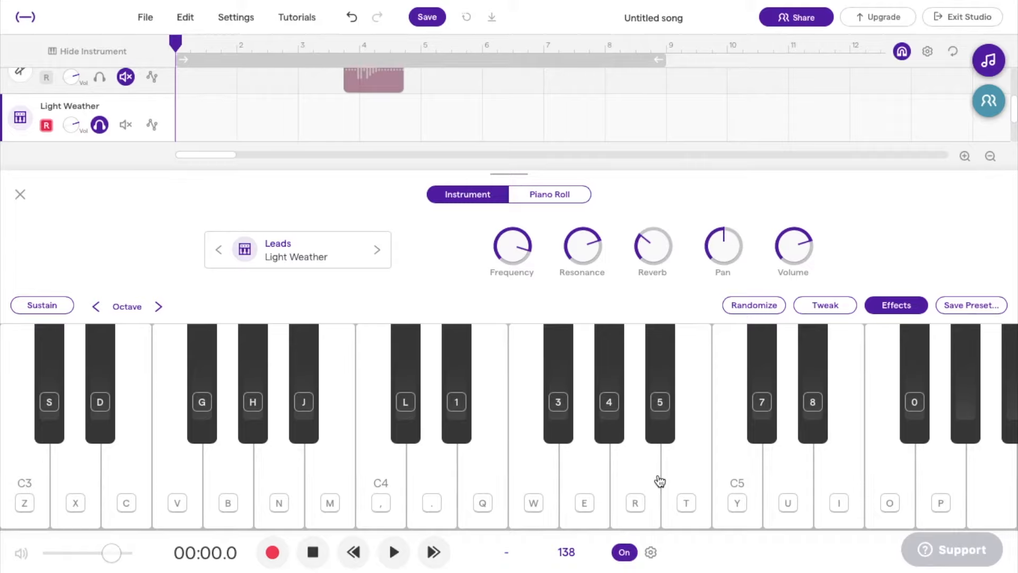
- Record a melody on the Light Weather track from the song start, using C3, D3, D#3, G3 and G#3
key("d")
key("z")
left_click(272, 550)
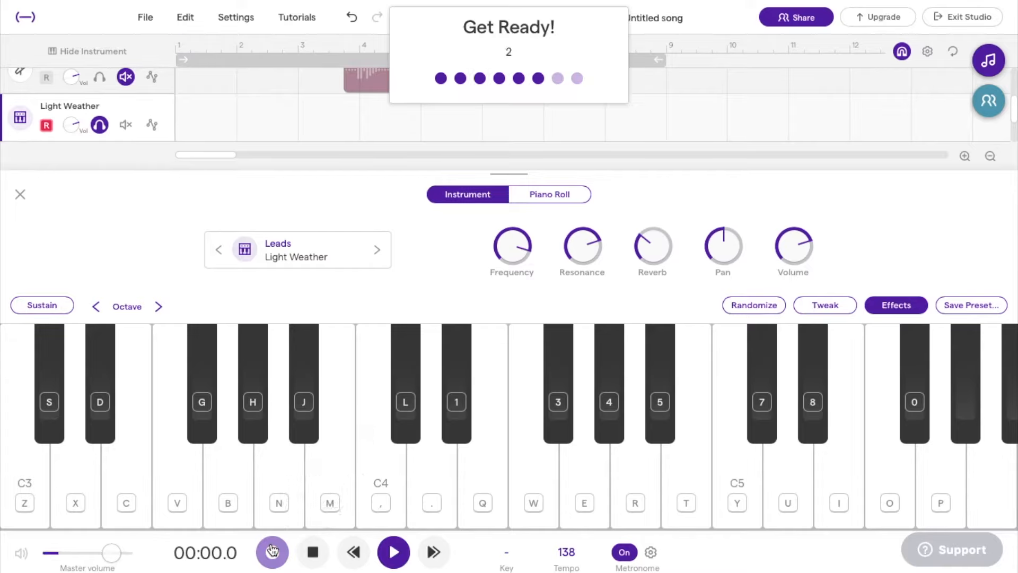
key("h")
key("d")
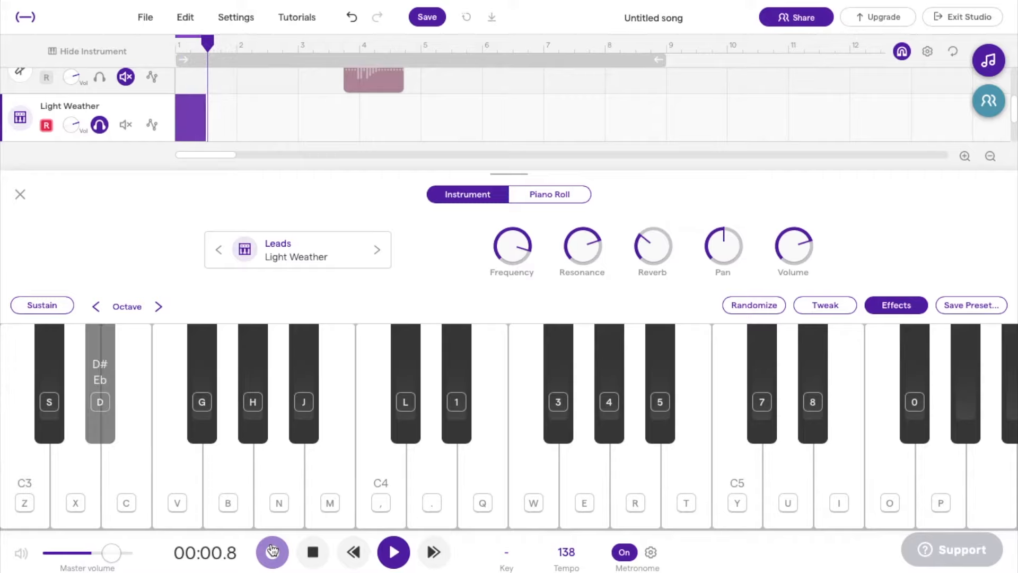
key("b")
key("h")
key("x")
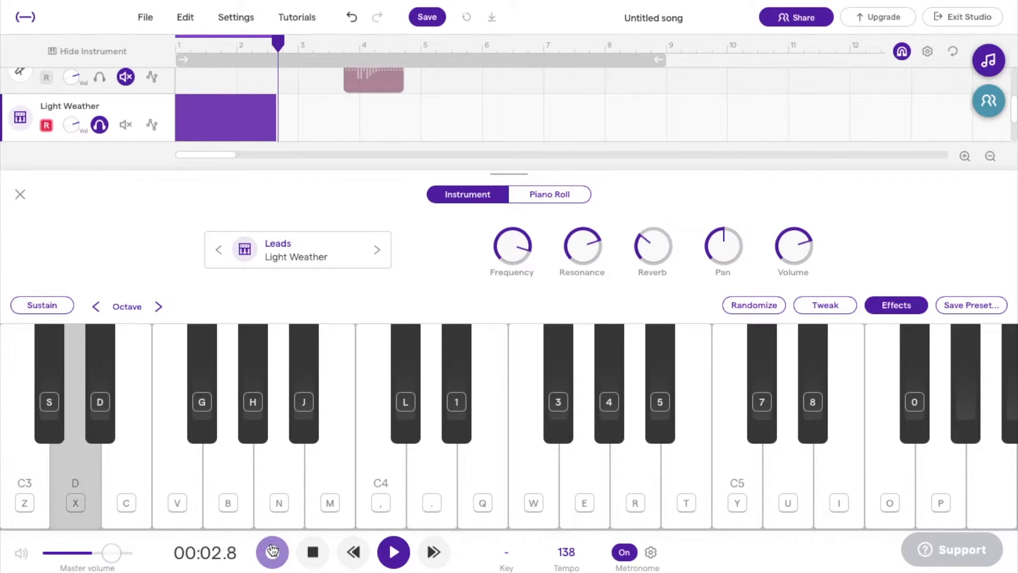
key("b")
key("h")
key("b")
key("d")
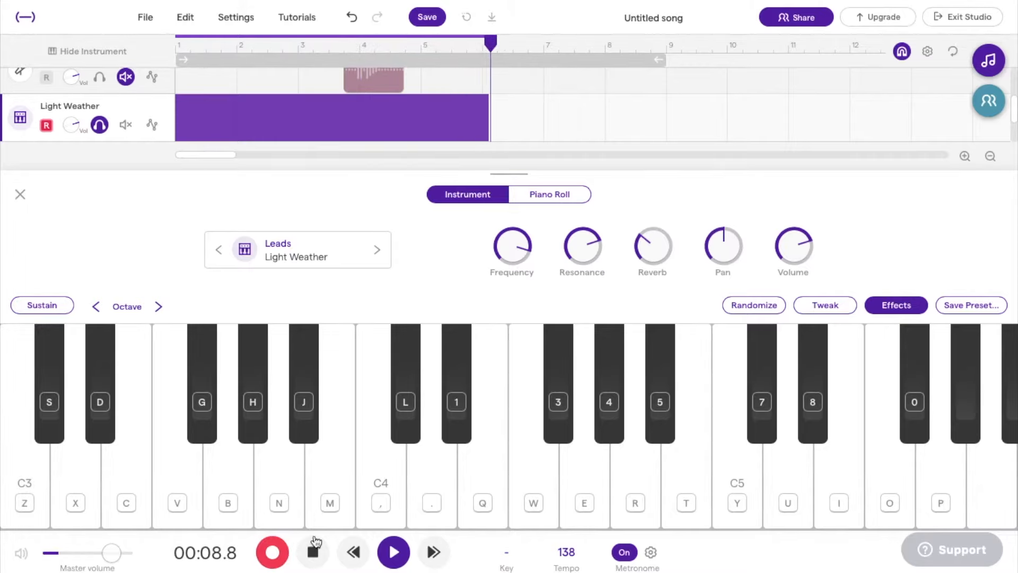
left_click(278, 563)
- Trim the end of the recorded Light Weather region back to bar 4 and play it back
left_click_drag(596, 137, 356, 137)
key("space")
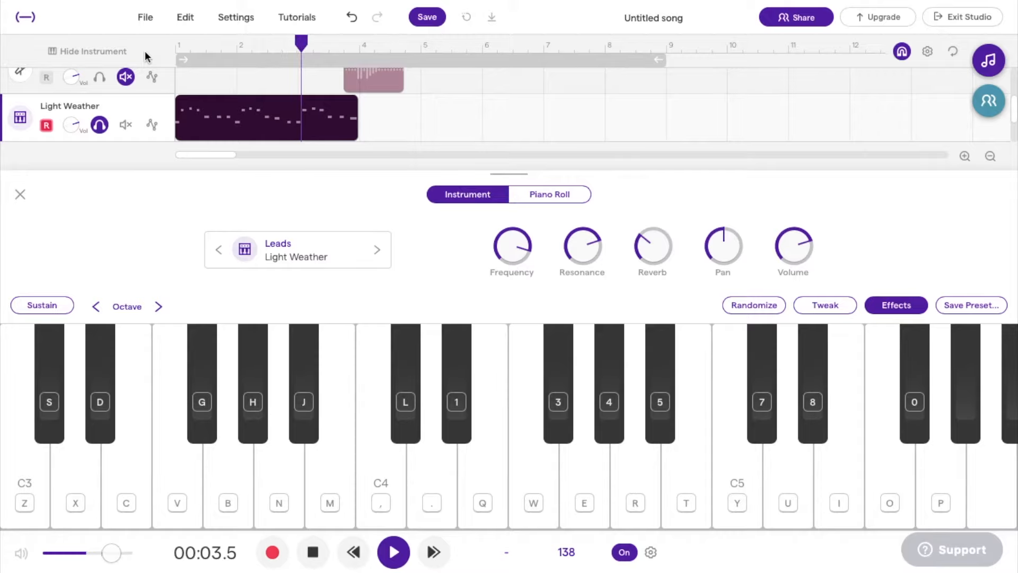
key("space")
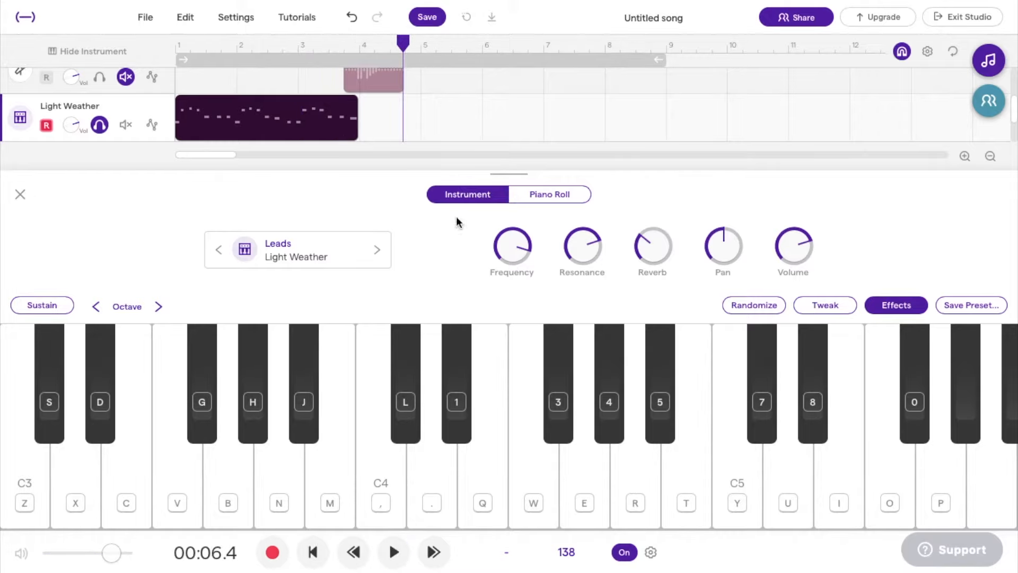
- Open the Light Weather recording in the Piano Roll and play it from the song start
left_click(887, 309)
left_click(537, 195)
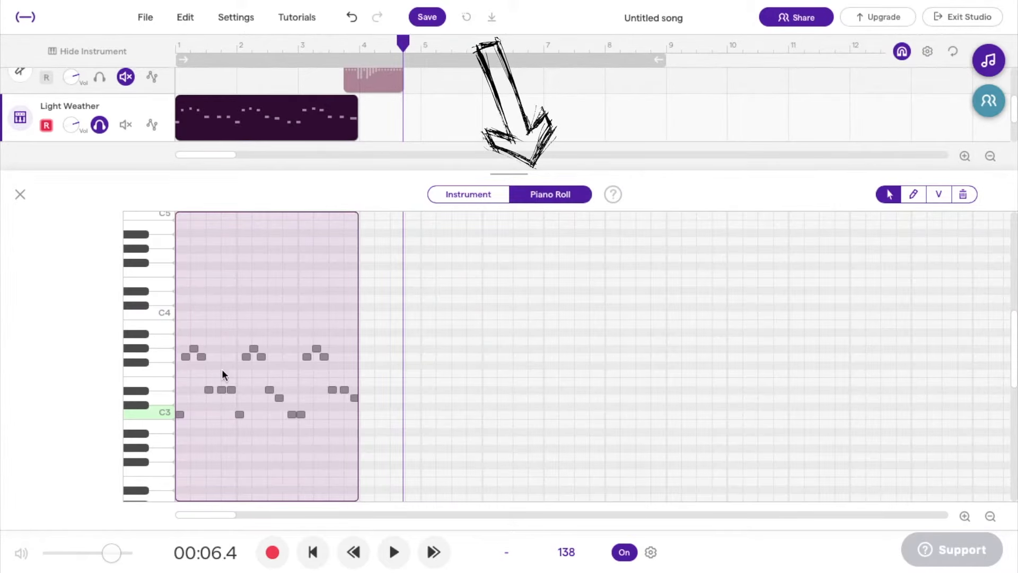
left_click_drag(200, 41, 171, 45)
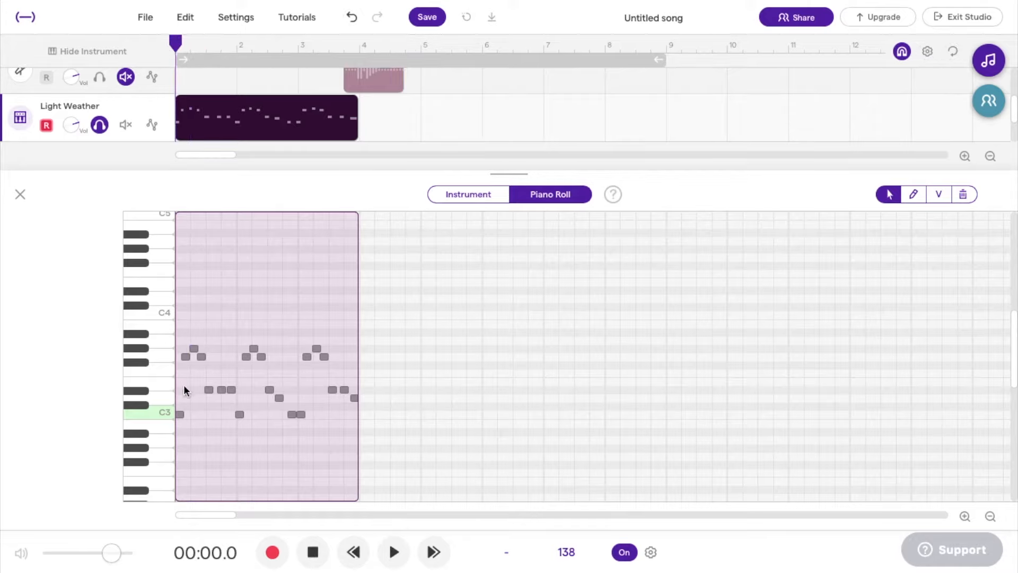
key("space")
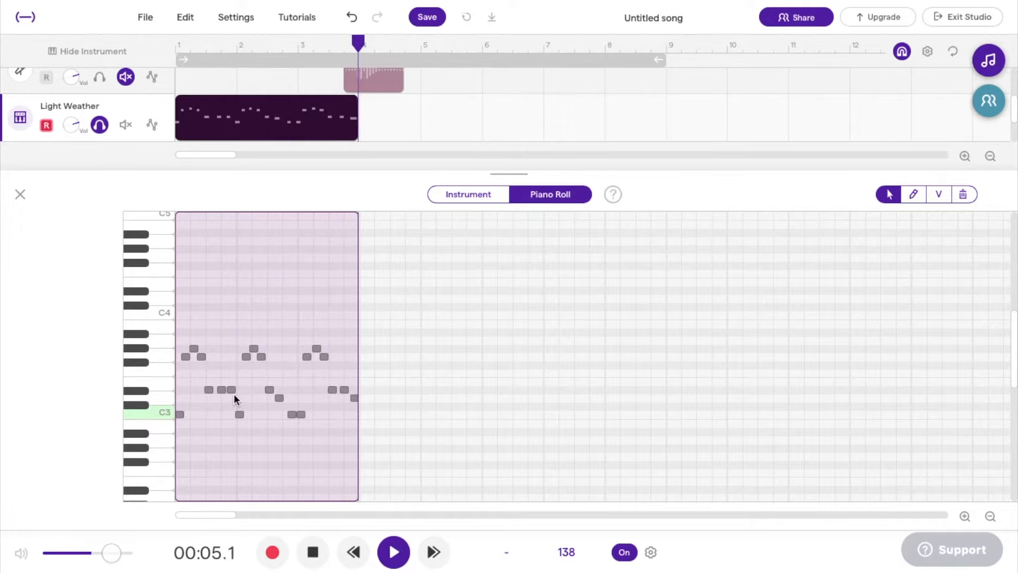
- Undo the last note quantization, and quantize the melody notes after the opening C3 to 1/8
key("ctrl+z")
key("space")
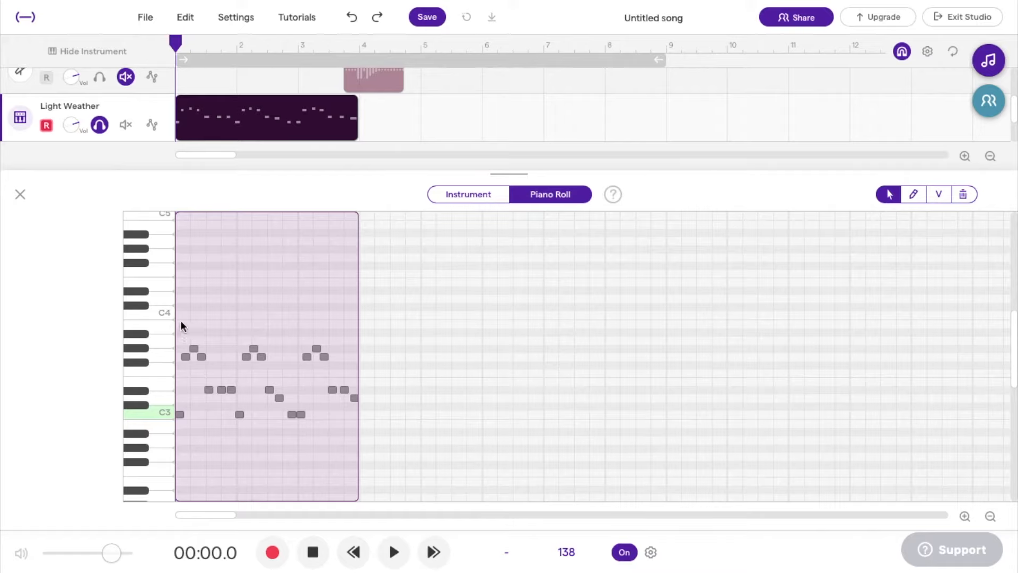
left_click_drag(181, 324, 357, 472)
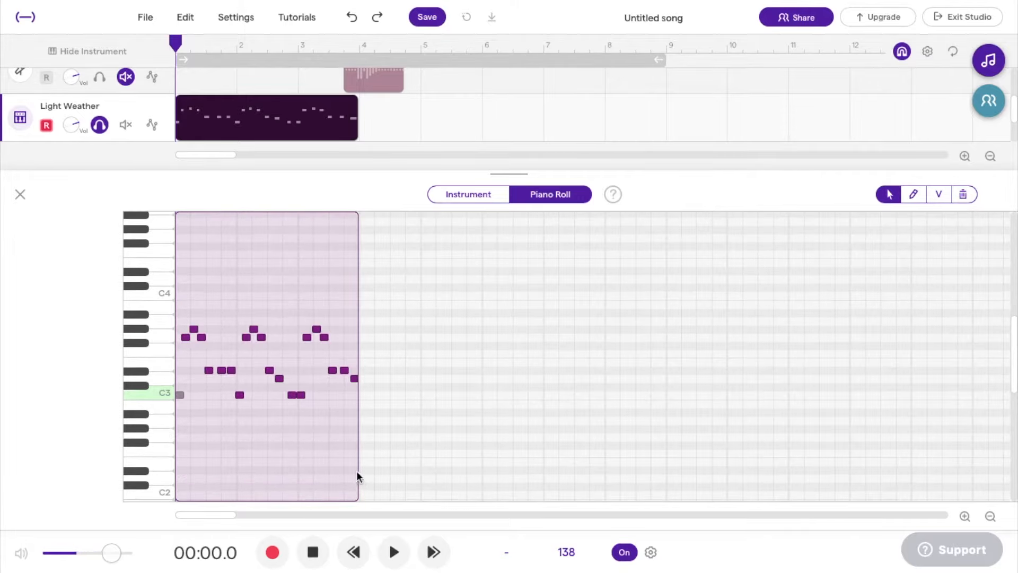
right_click(301, 394)
mouse_move(343, 458)
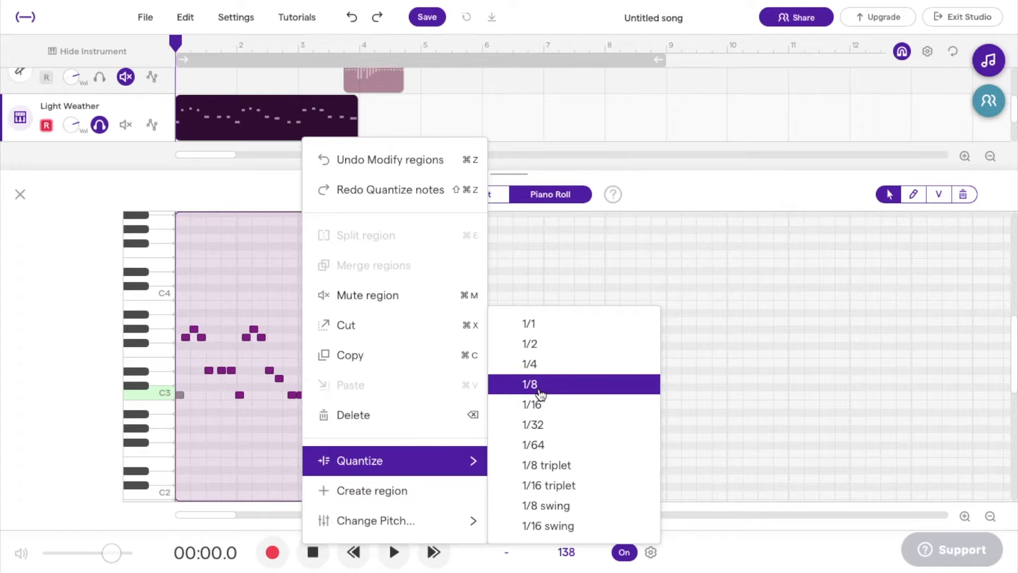
left_click(539, 394)
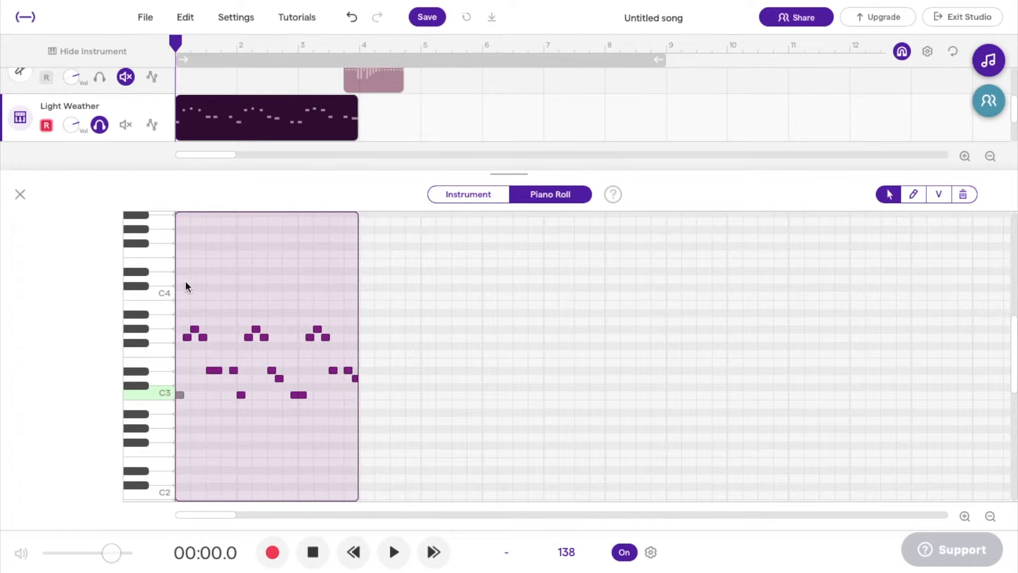
- Play back the quantized melody and close the Piano Roll
key("space")
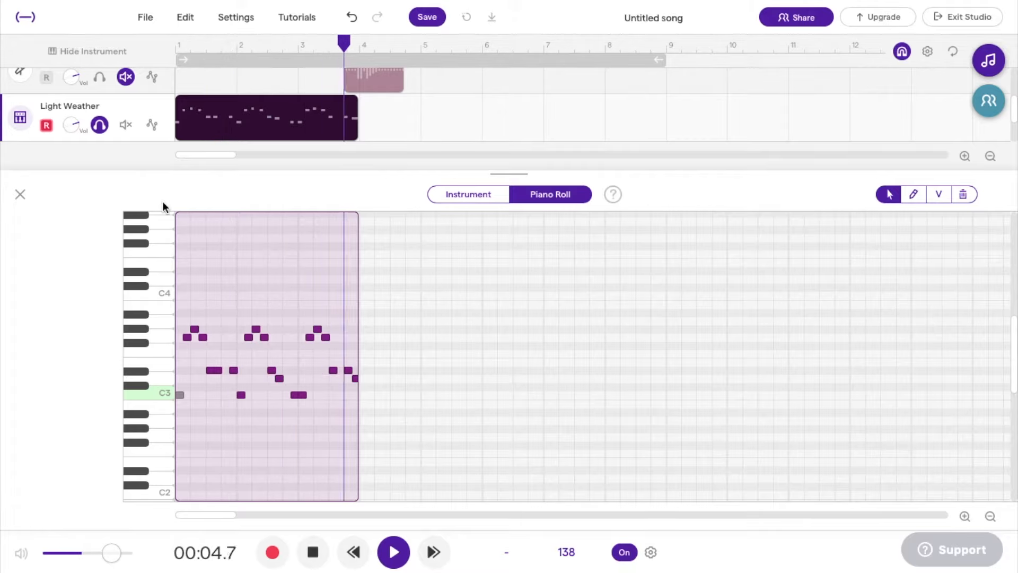
key("space")
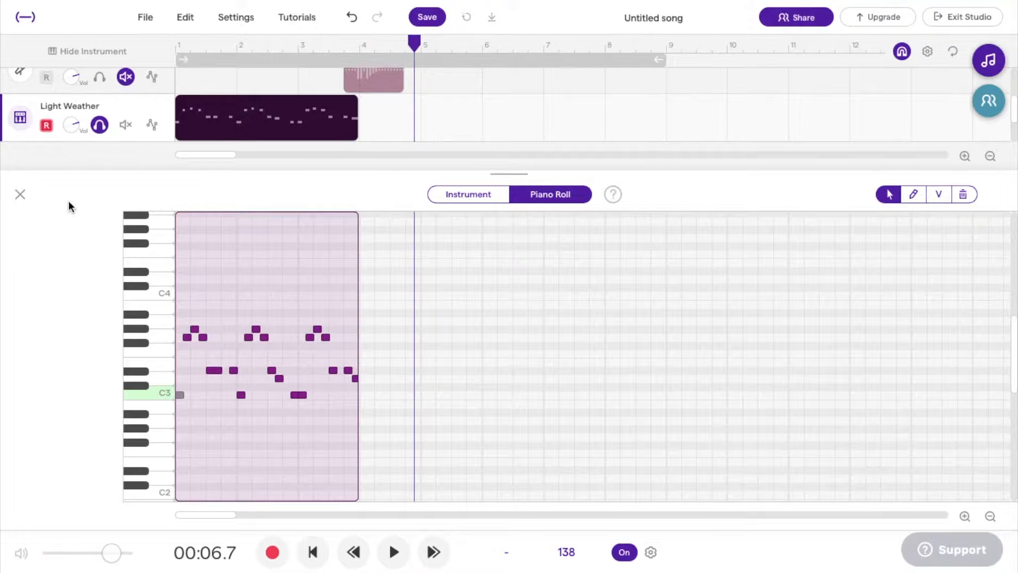
left_click(20, 194)
- Move the Goodbye clip to start on the last beat of bar 2 and the Hello clip on the last beat of bar 1
left_click(248, 113)
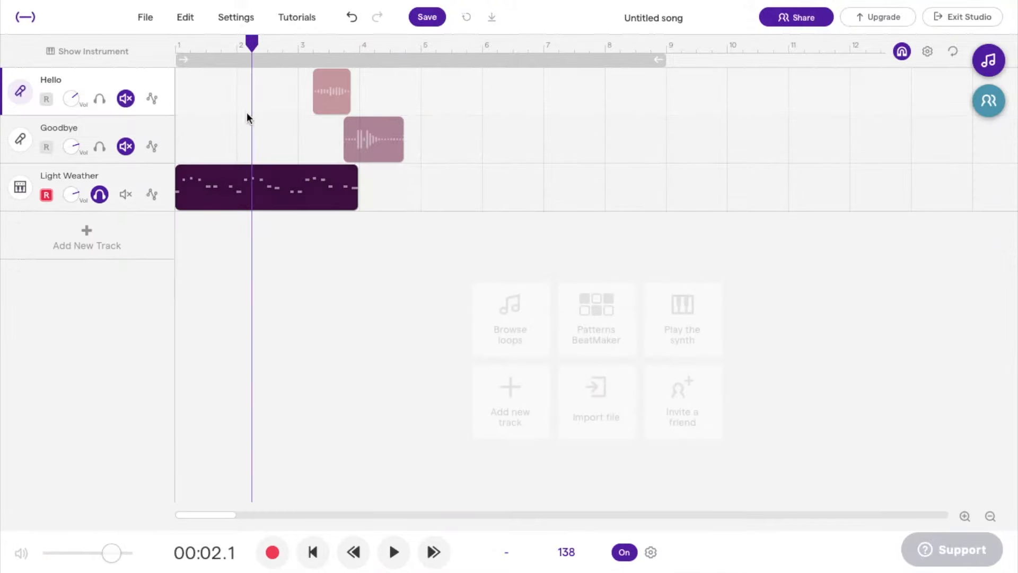
left_click(287, 105)
left_click_drag(368, 151, 308, 161)
left_click(398, 96)
left_click_drag(328, 96, 243, 110)
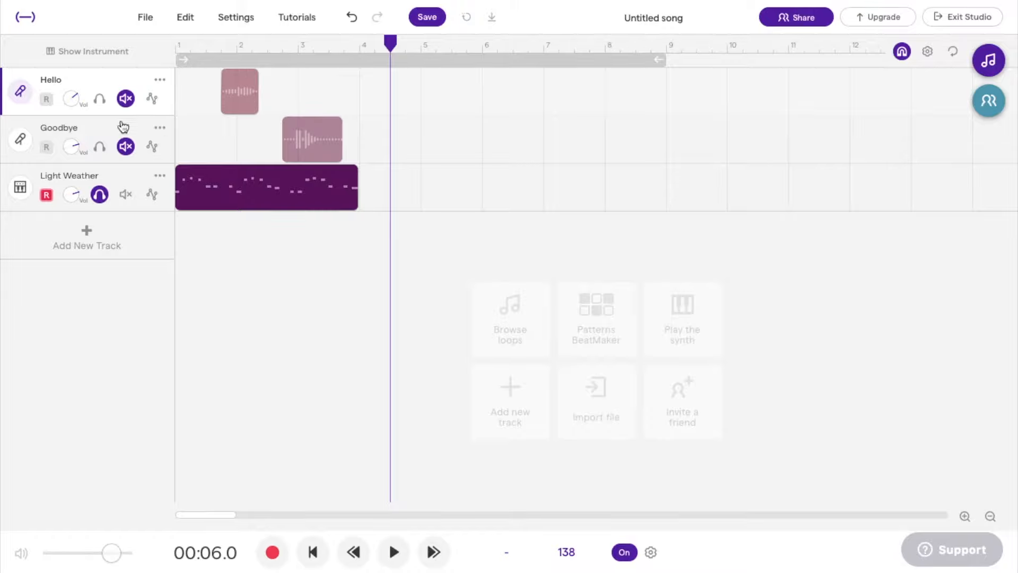
- Unsolo the Light Weather track and play all three tracks together from the song start
left_click(99, 194)
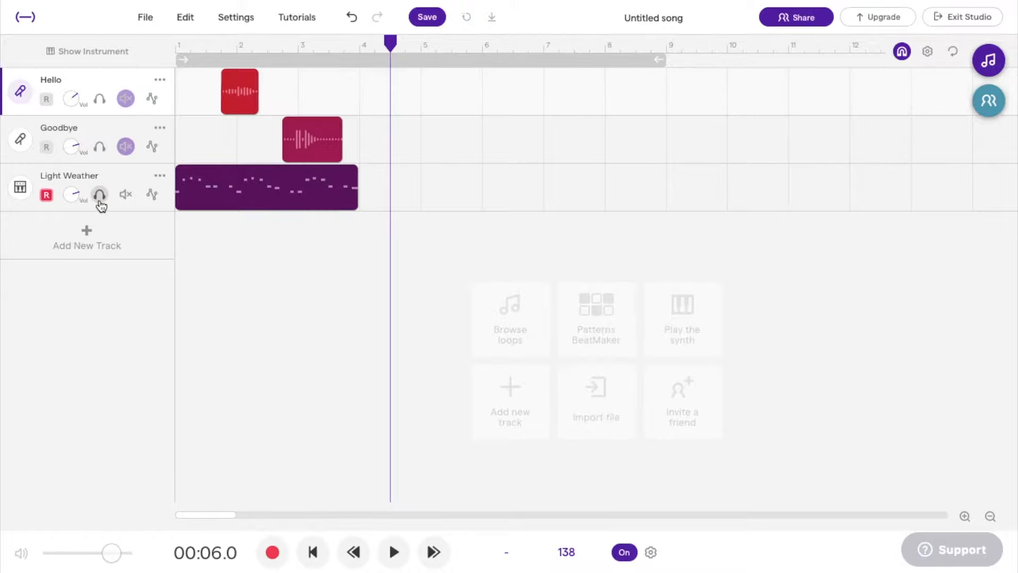
left_click(170, 50)
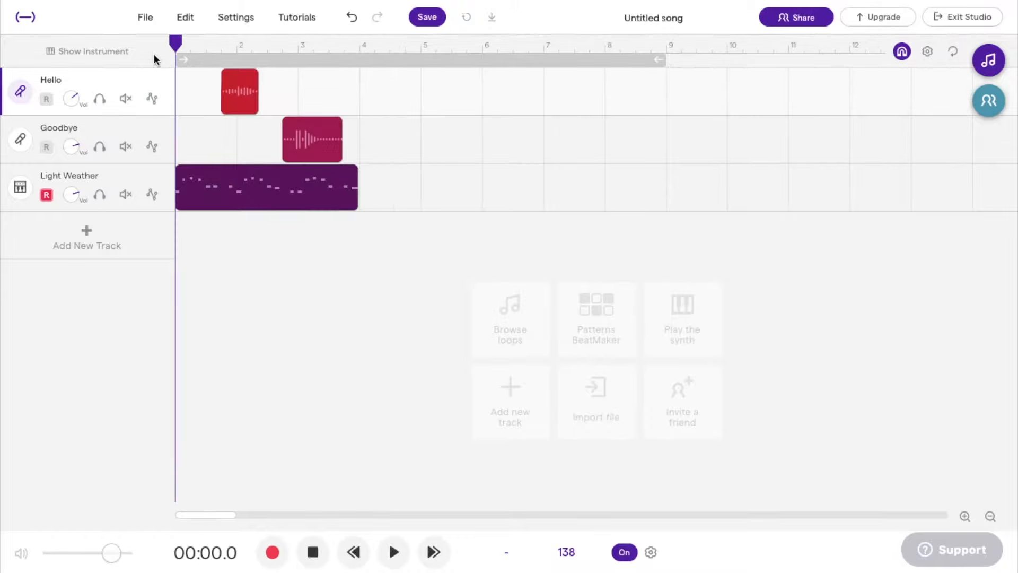
key("space")
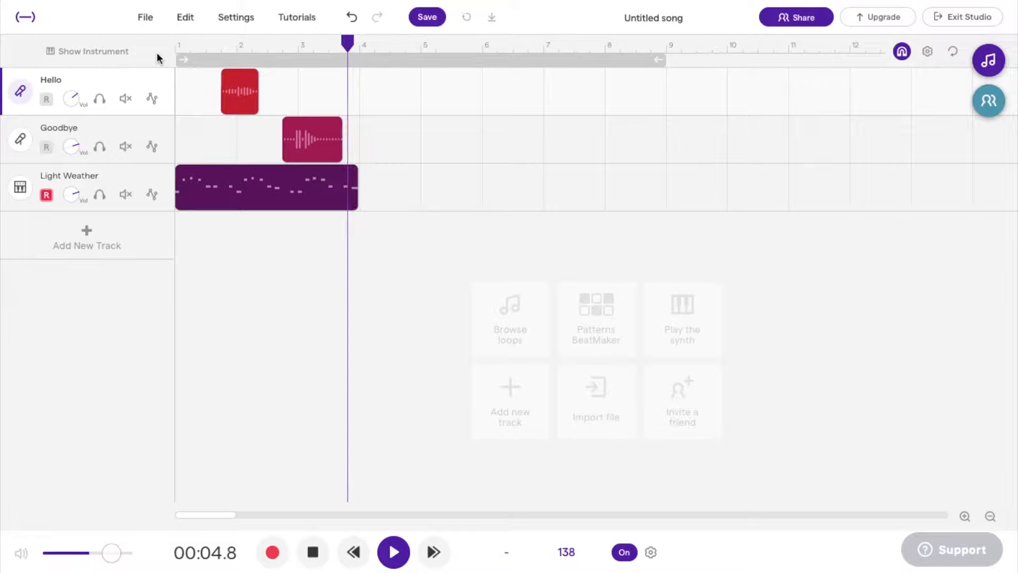
key("space")
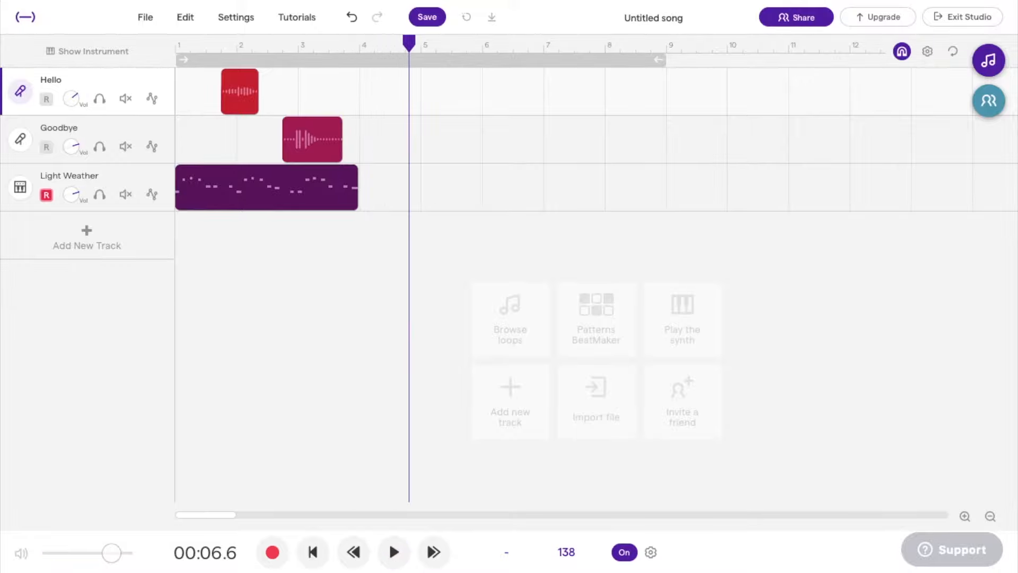
- Turn off the metronome and enable cycle mode with the loop range running from bar 3 to bar 4
left_click(622, 553)
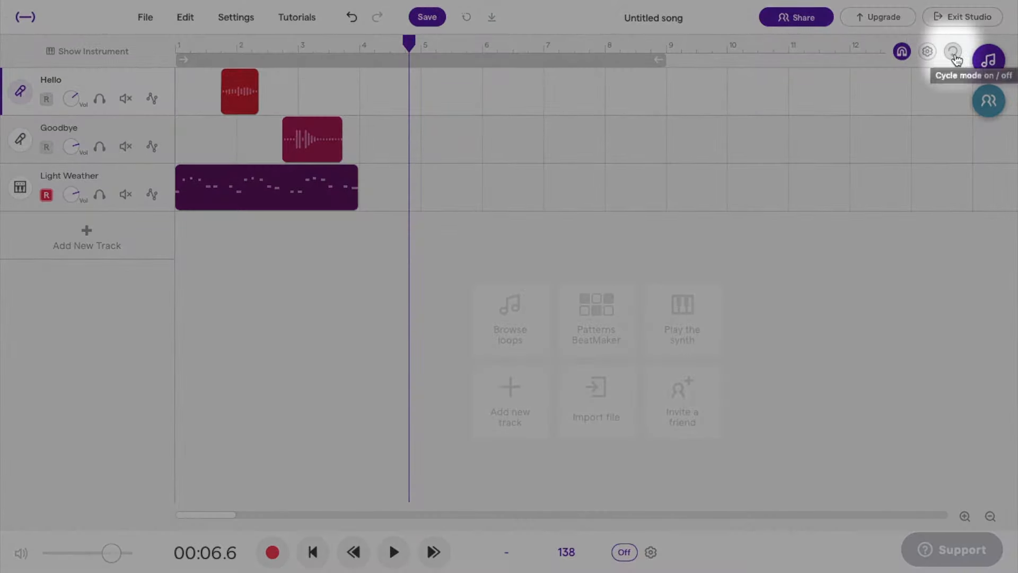
left_click(953, 55)
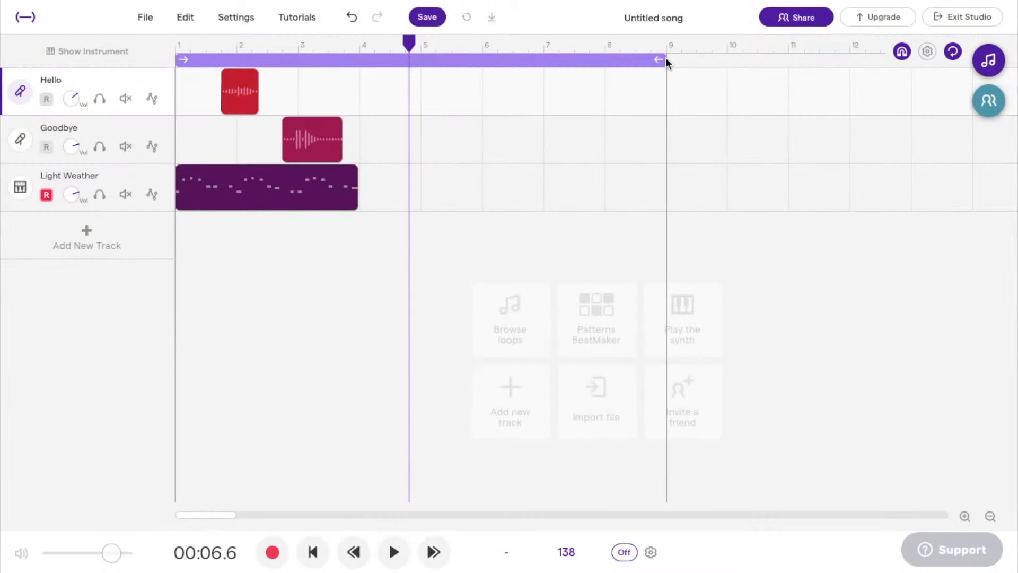
left_click_drag(663, 59, 364, 59)
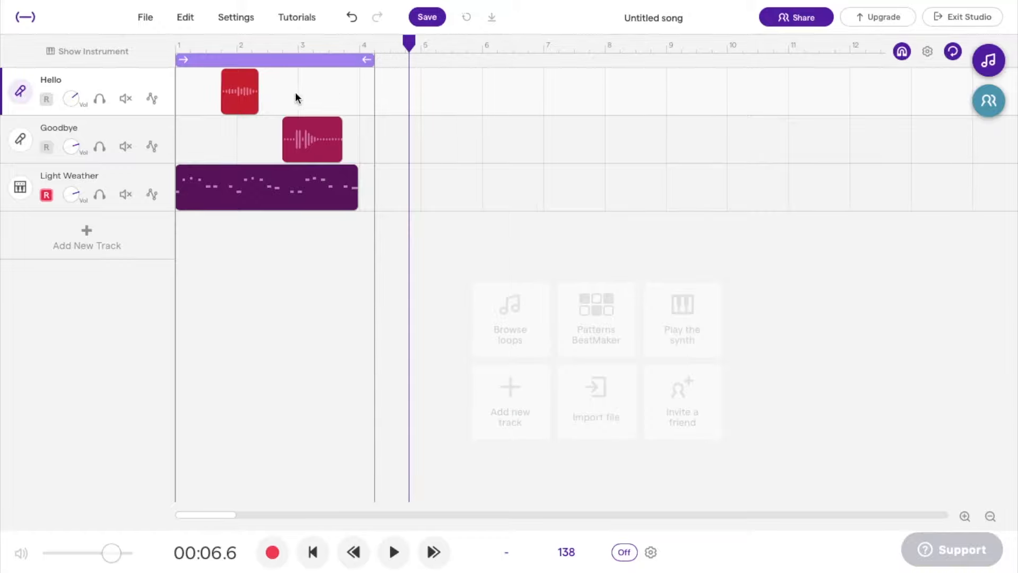
left_click_drag(370, 58, 351, 61)
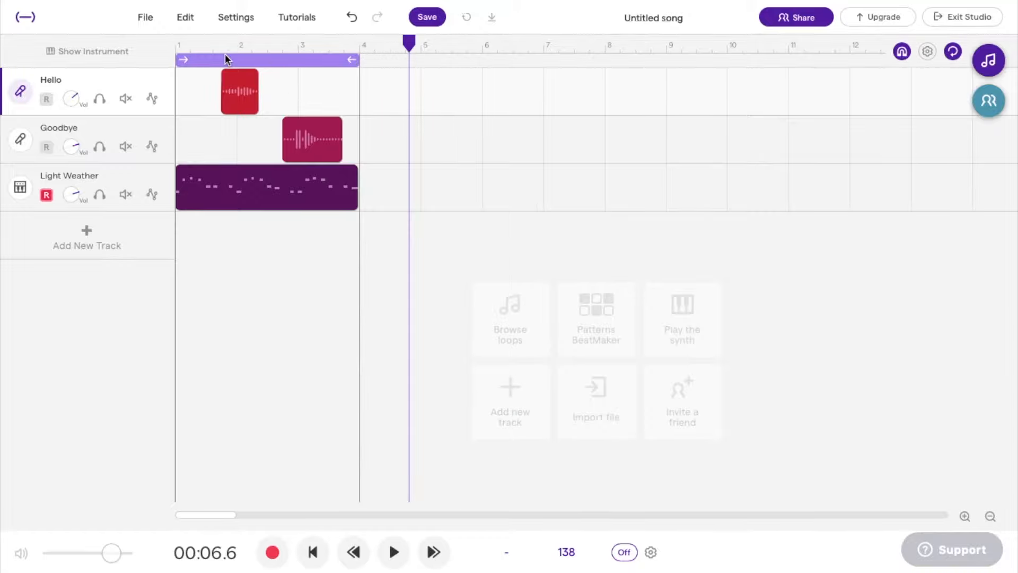
left_click_drag(180, 59, 295, 70)
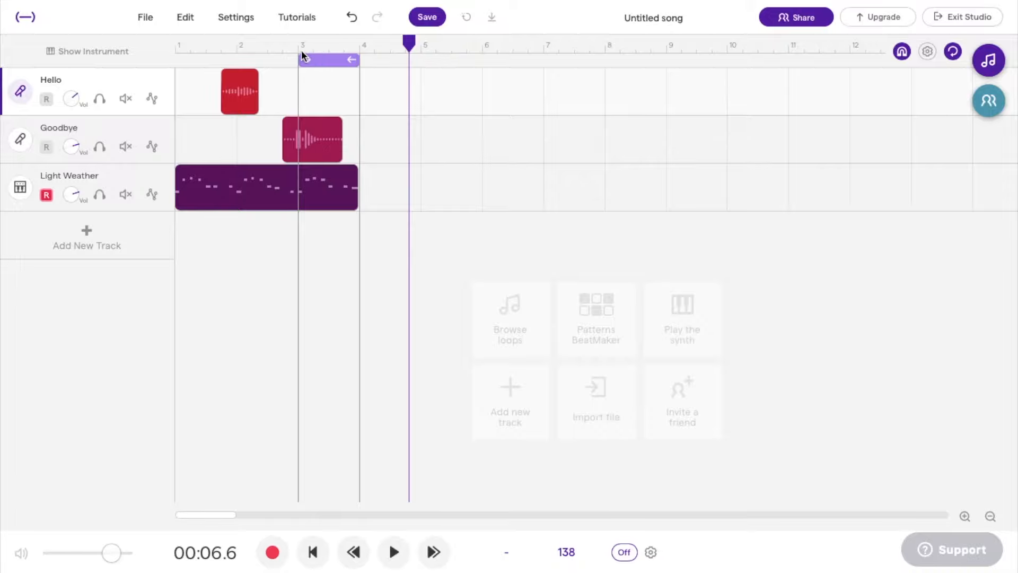
- Play the looped section from the start of bar 3 for several passes and stop it
left_click(301, 50)
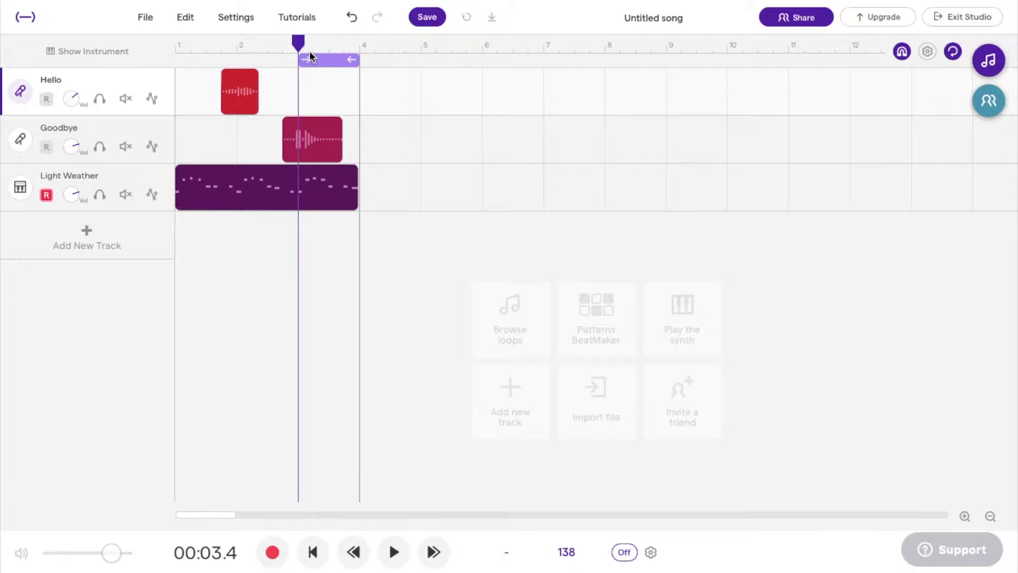
key("space")
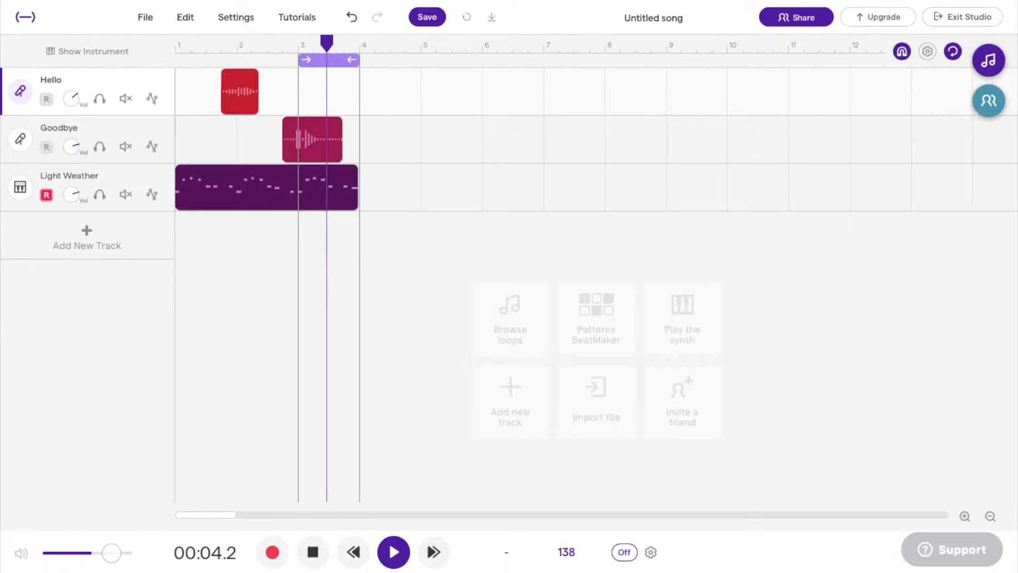
key("space")
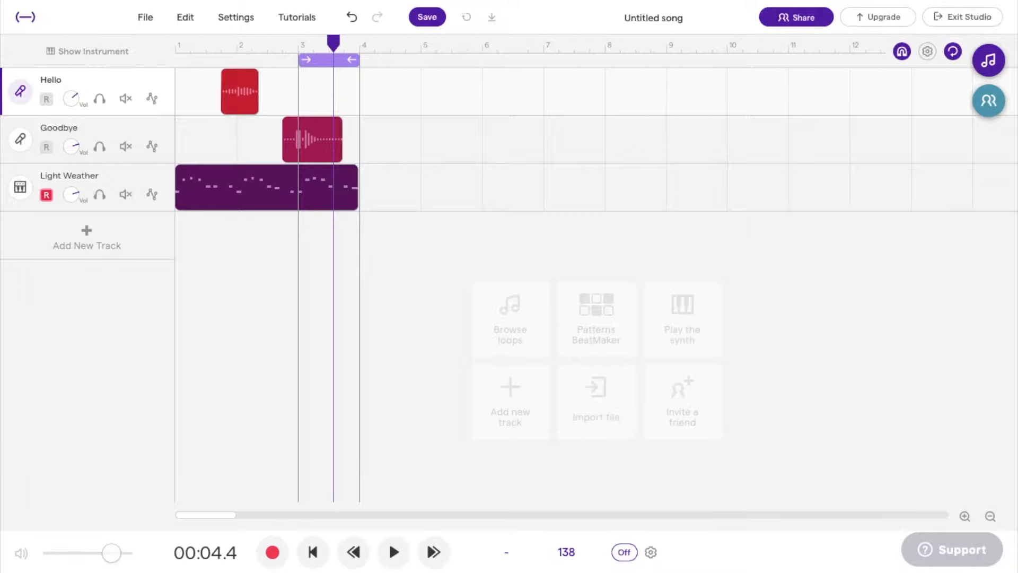
- Nudge the Goodbye clip slightly earlier on the timeline and play the loop from bar 3
left_click(300, 36)
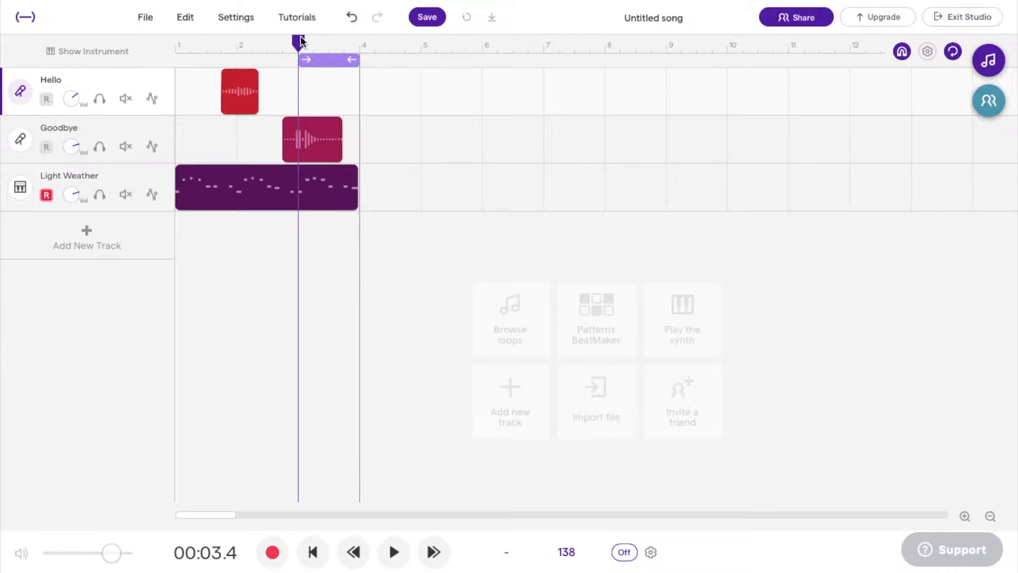
left_click(965, 516)
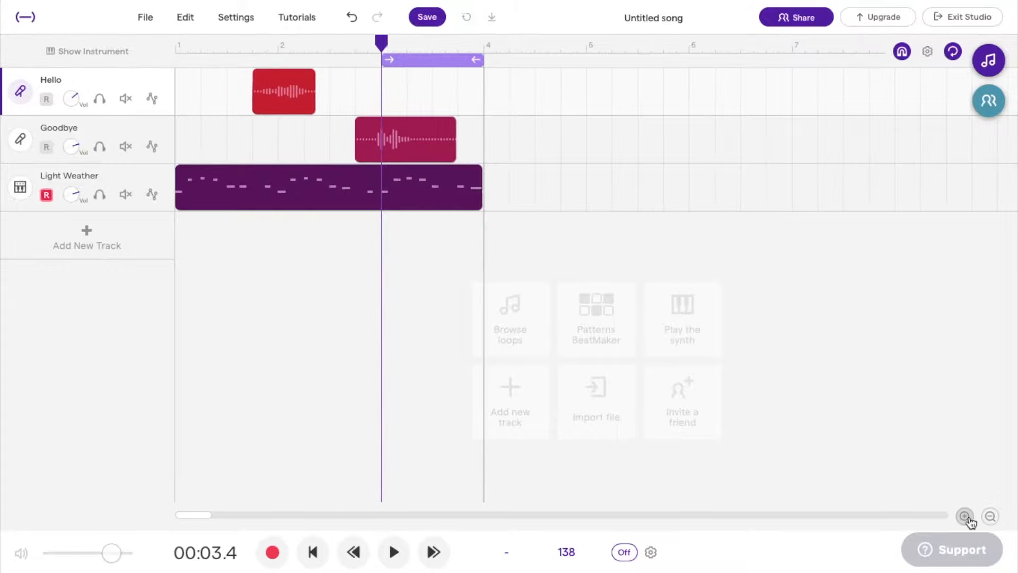
left_click_drag(725, 139, 706, 149)
key("space")
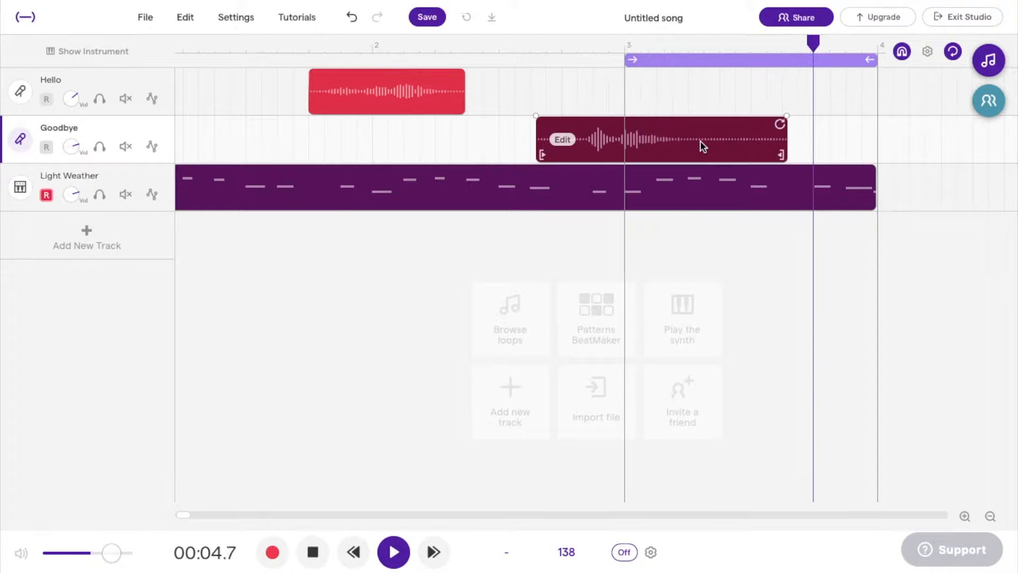
- Stop playback, move the loop range to run from bar 2 to bar 3, and play that section
key("space")
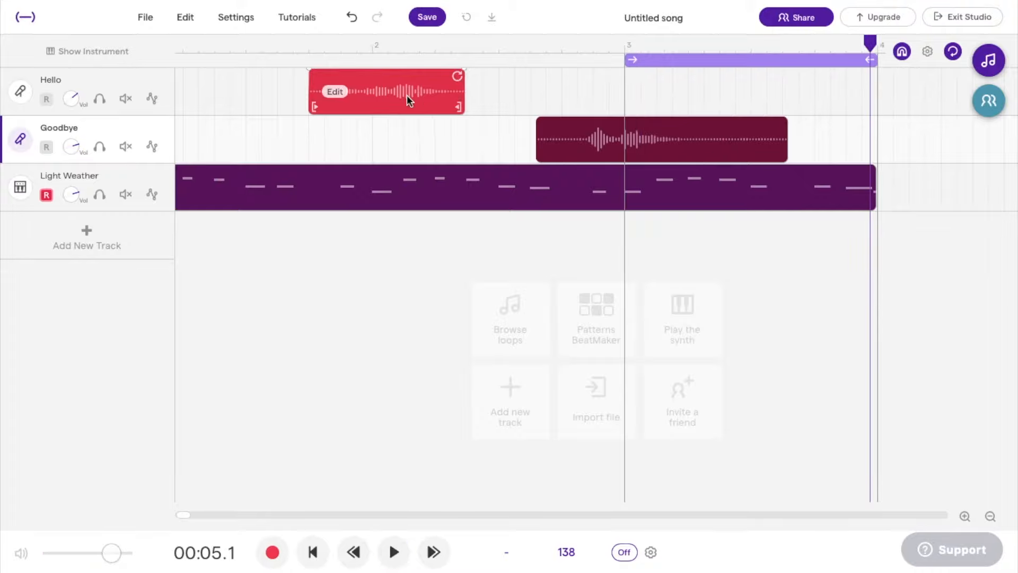
left_click_drag(740, 66, 496, 71)
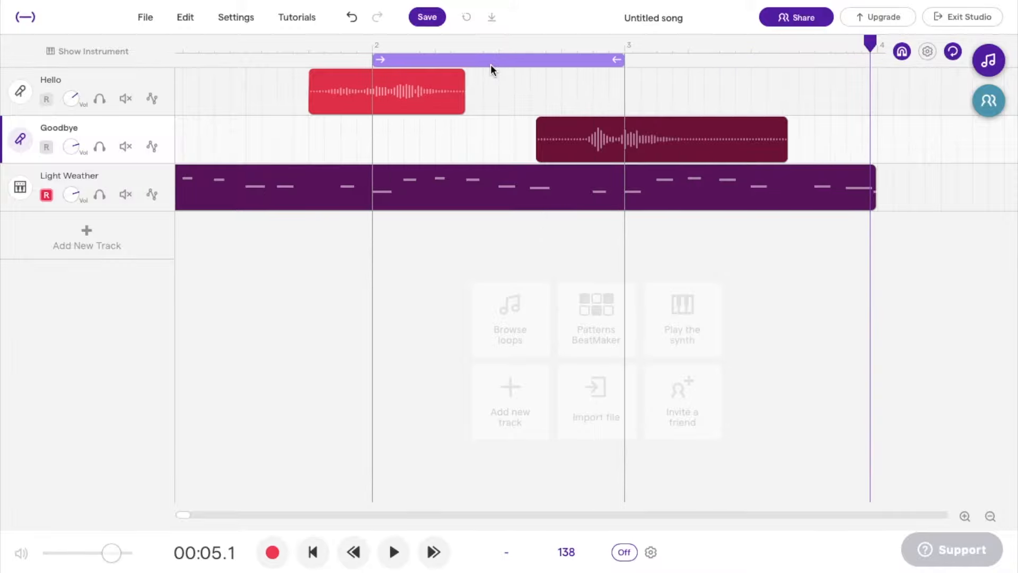
key("space")
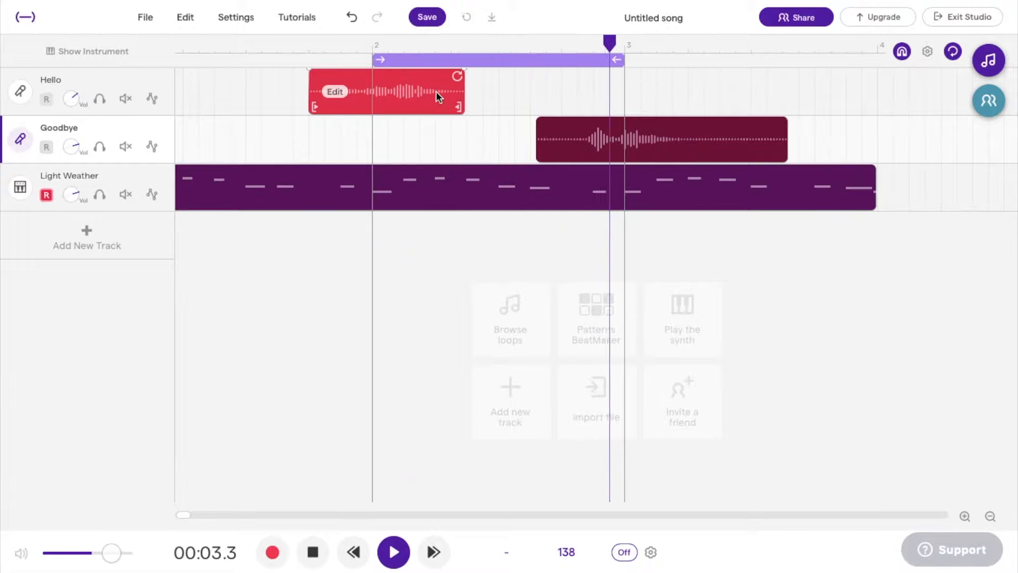
key("space")
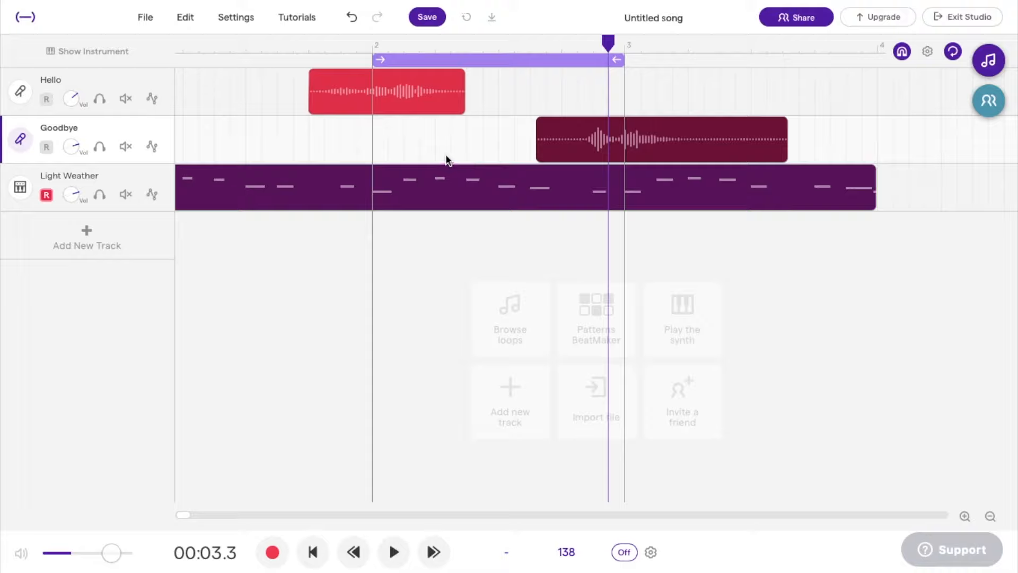
- Nudge the Hello clip slightly earlier, checking the loop with the Goodbye track muted and again after unmuting it
left_click(126, 146)
key("space")
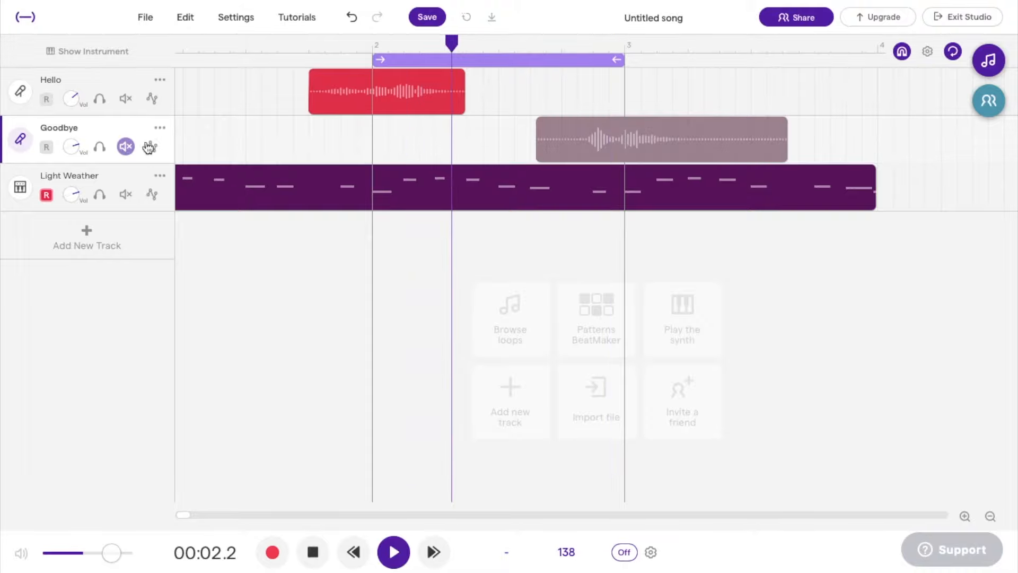
mouse_move(418, 98)
key("space")
left_click_drag(417, 101, 399, 107)
key("space")
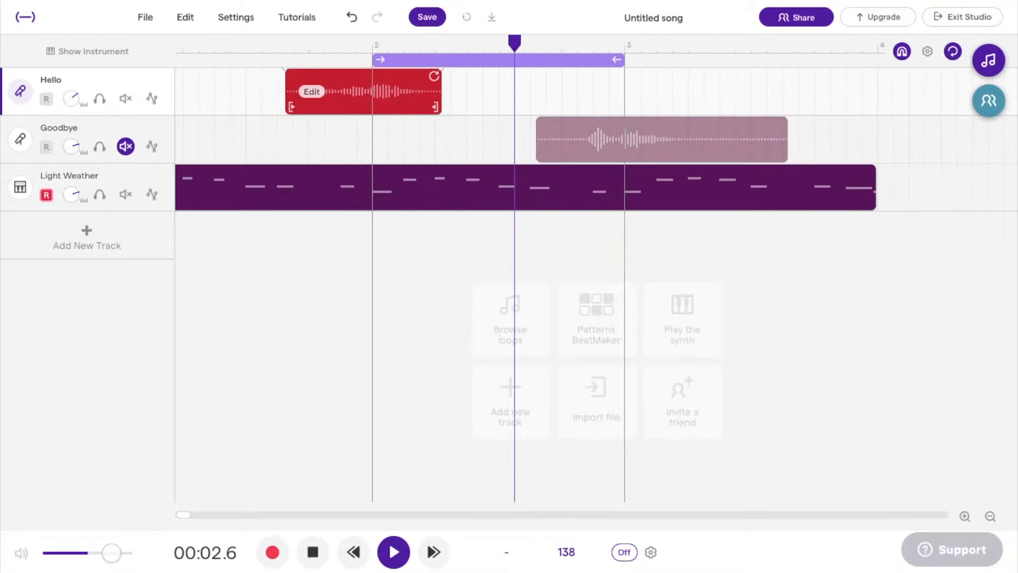
left_click(126, 146)
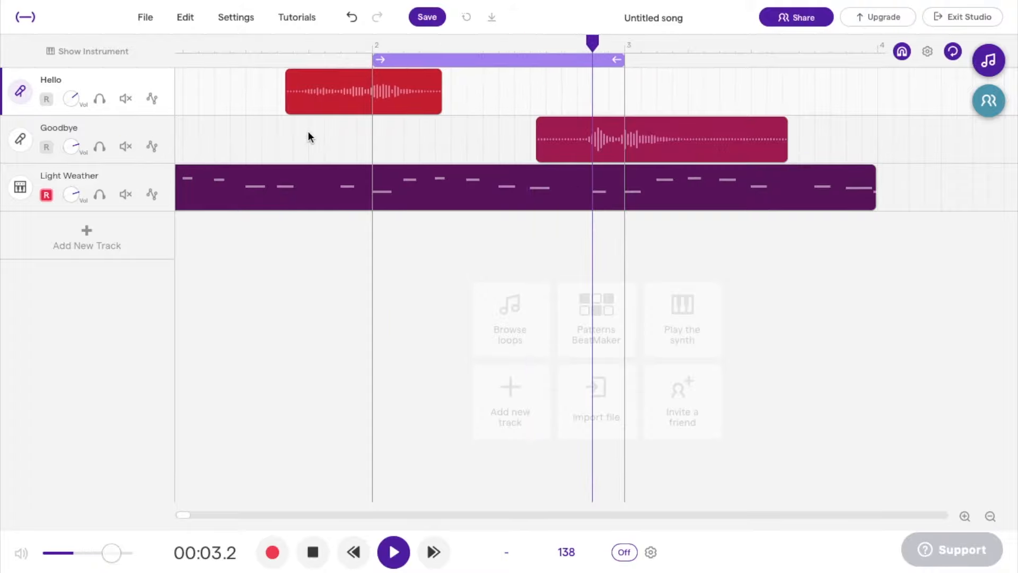
key("space")
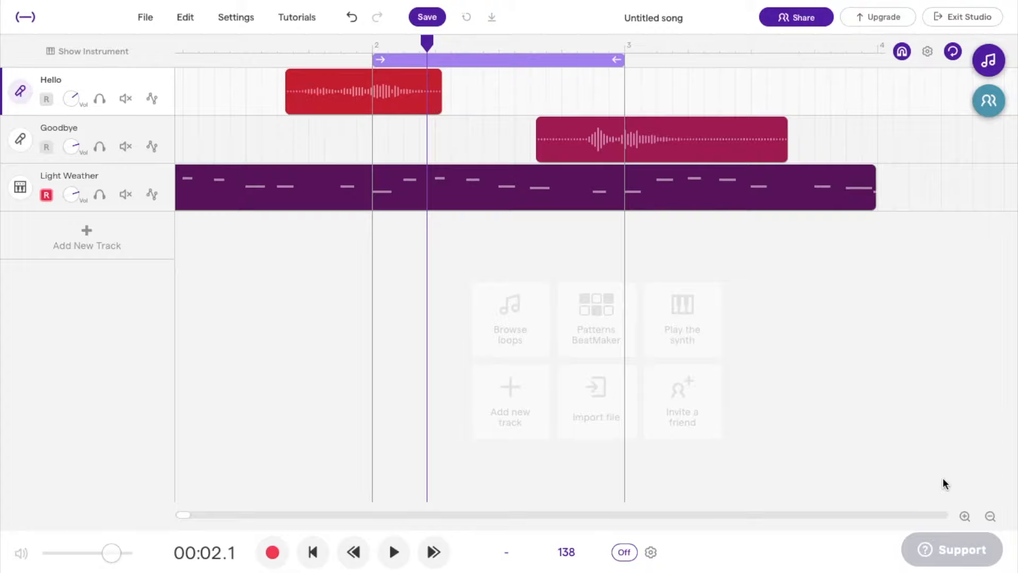
- Turn off cycle mode and play the whole song from the start to hear the adjusted clip timing
left_click(989, 516)
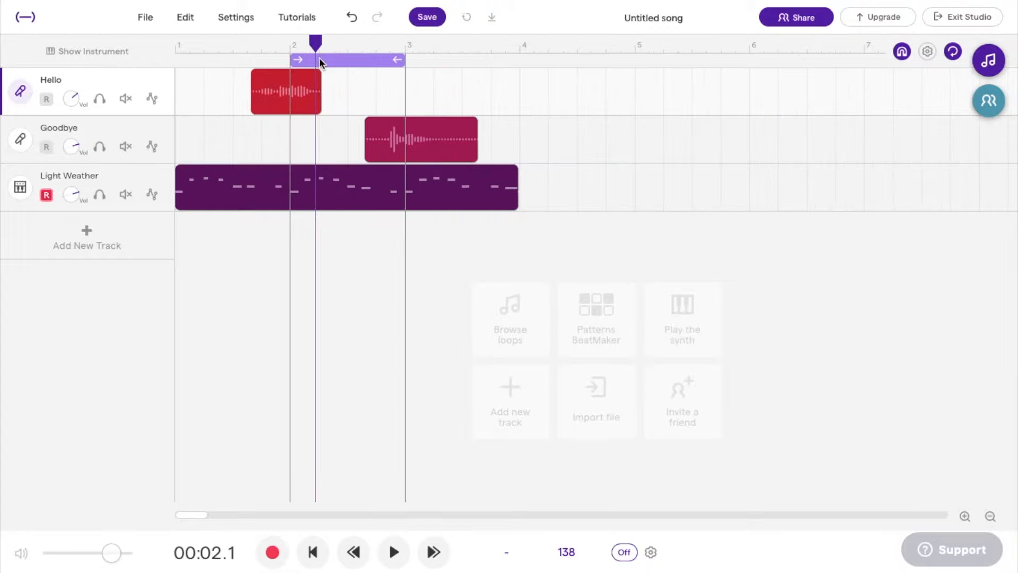
left_click(952, 52)
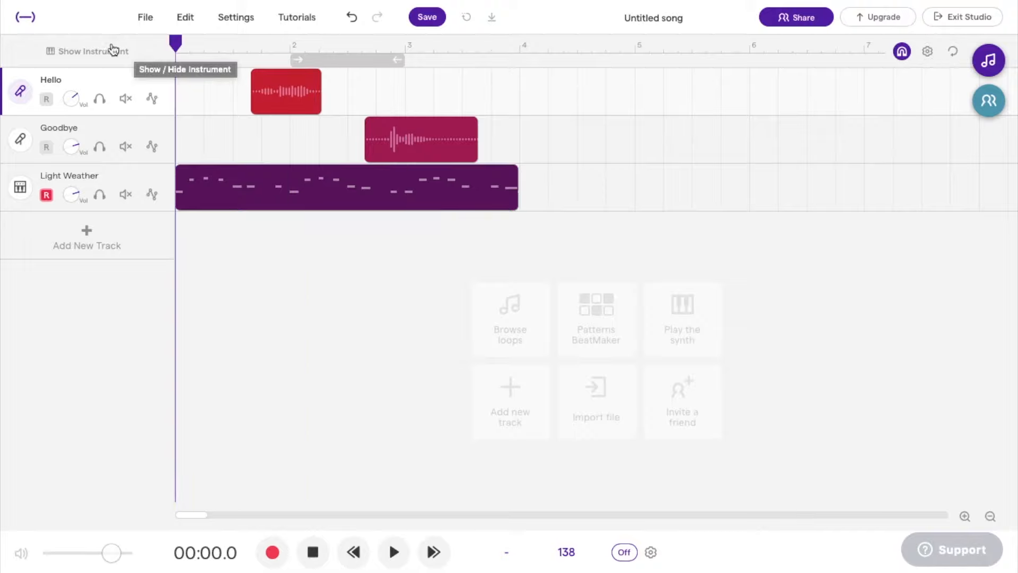
key("space")
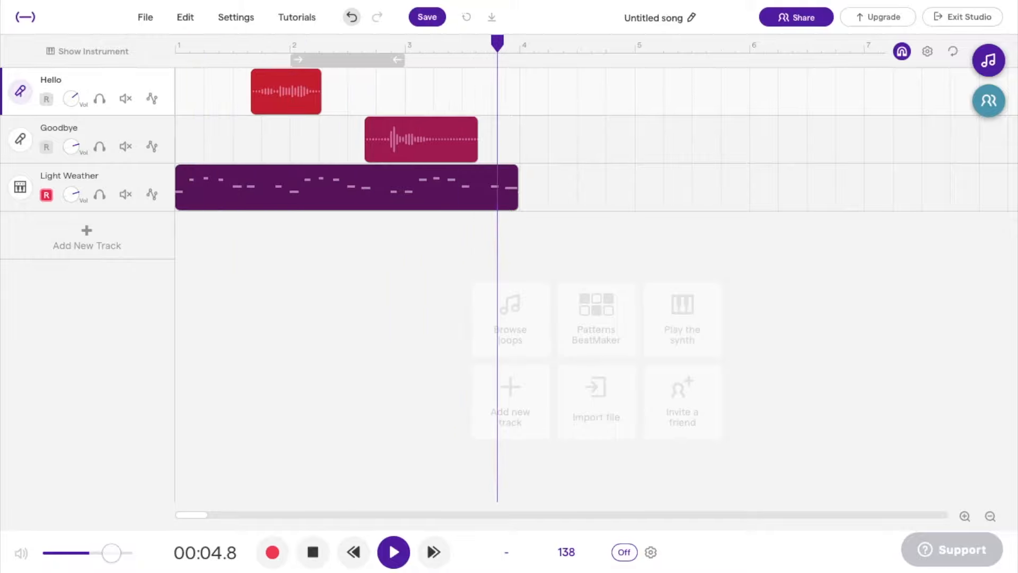
key("space")
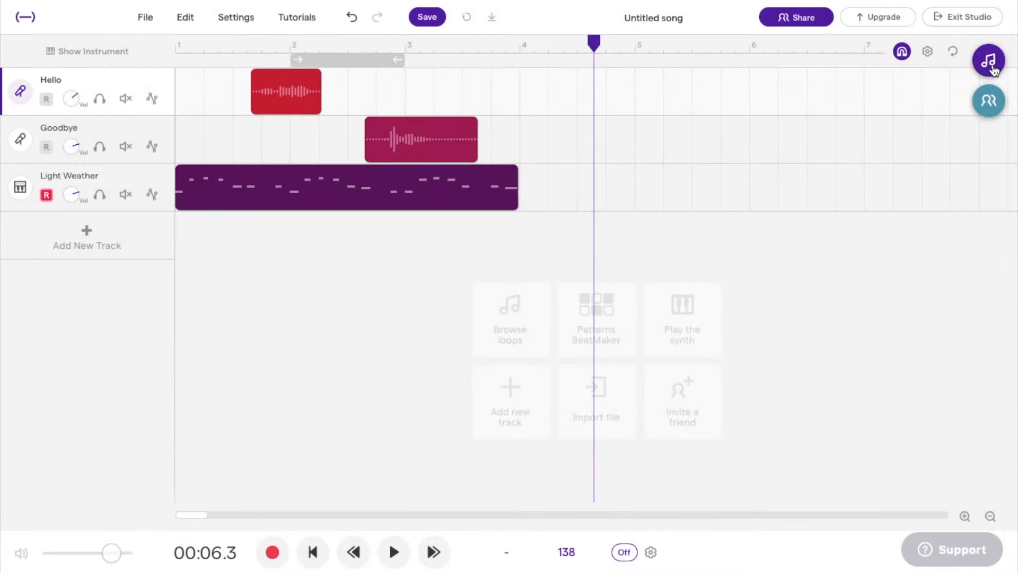
- Browse the Drums category of the loop library and preview Corazón - Claps Solea (Hi)
left_click(989, 61)
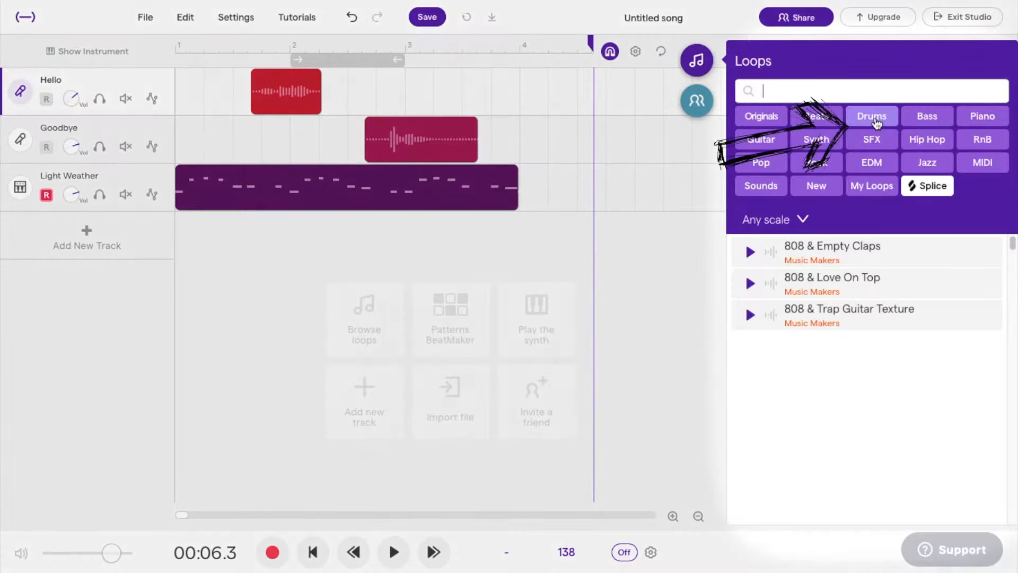
left_click(873, 118)
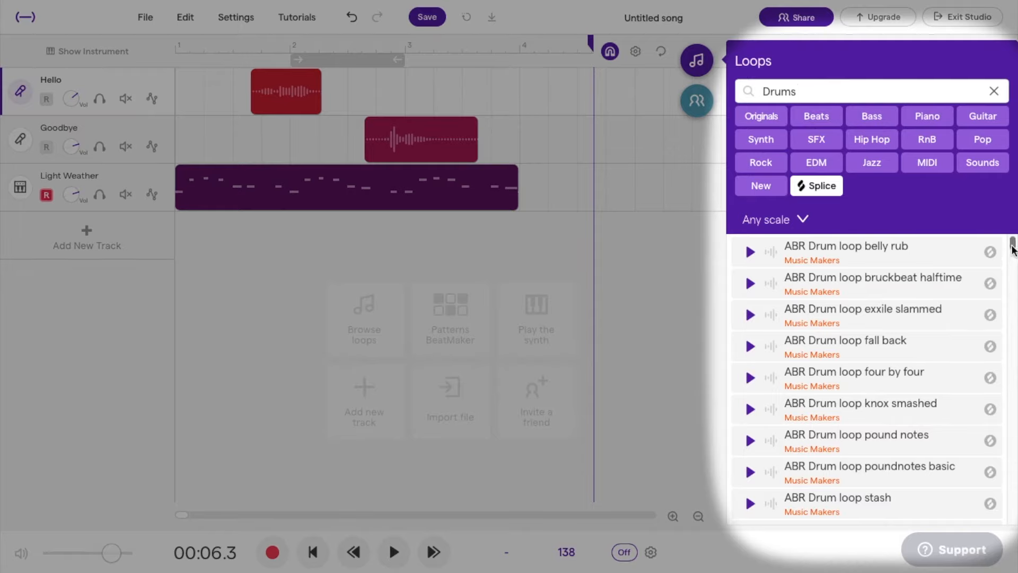
left_click_drag(1012, 245, 1012, 255)
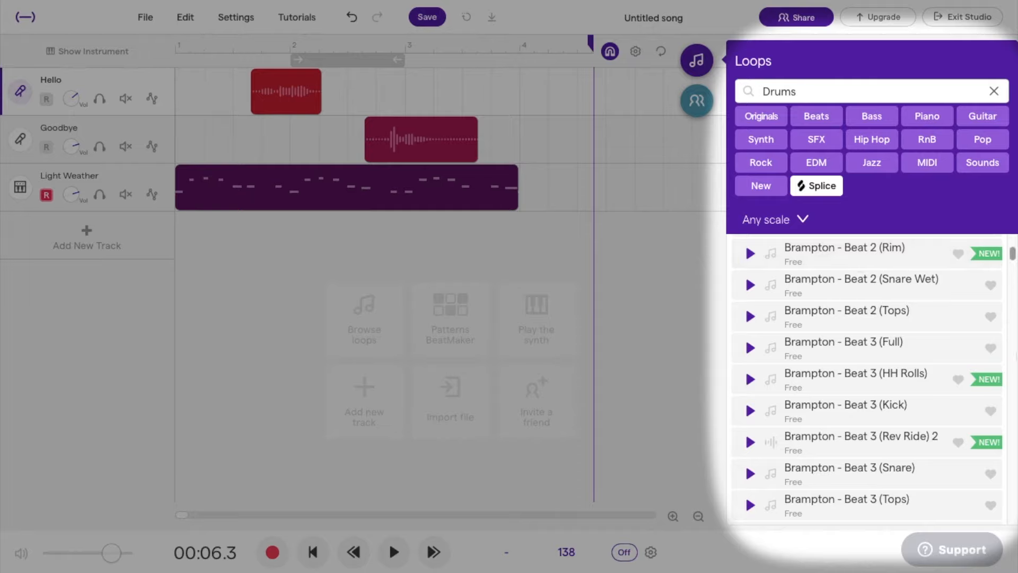
scroll(870, 379, "down", 5)
scroll(1015, 353, "down", 5)
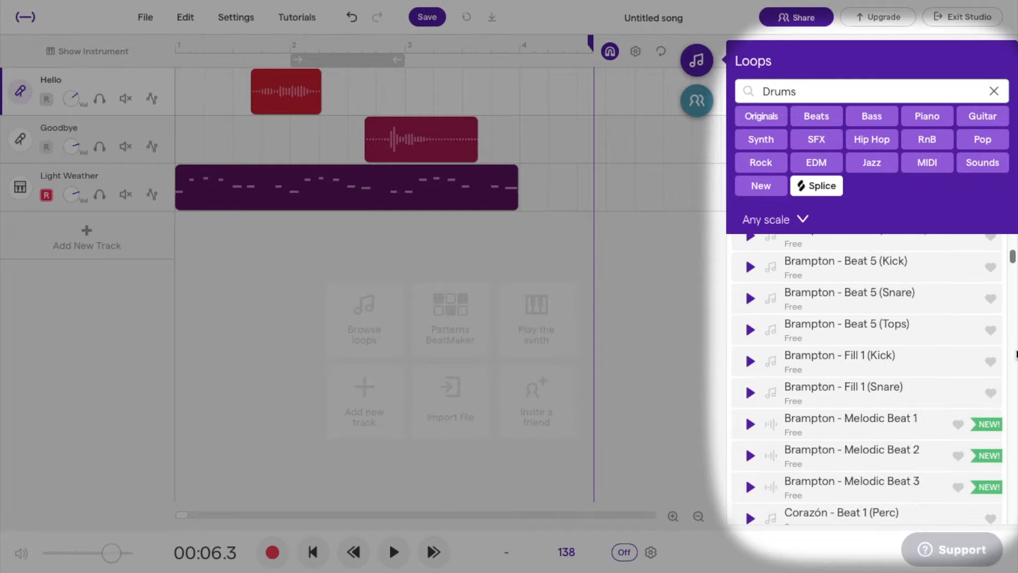
scroll(1015, 353, "down", 5)
left_click(872, 382)
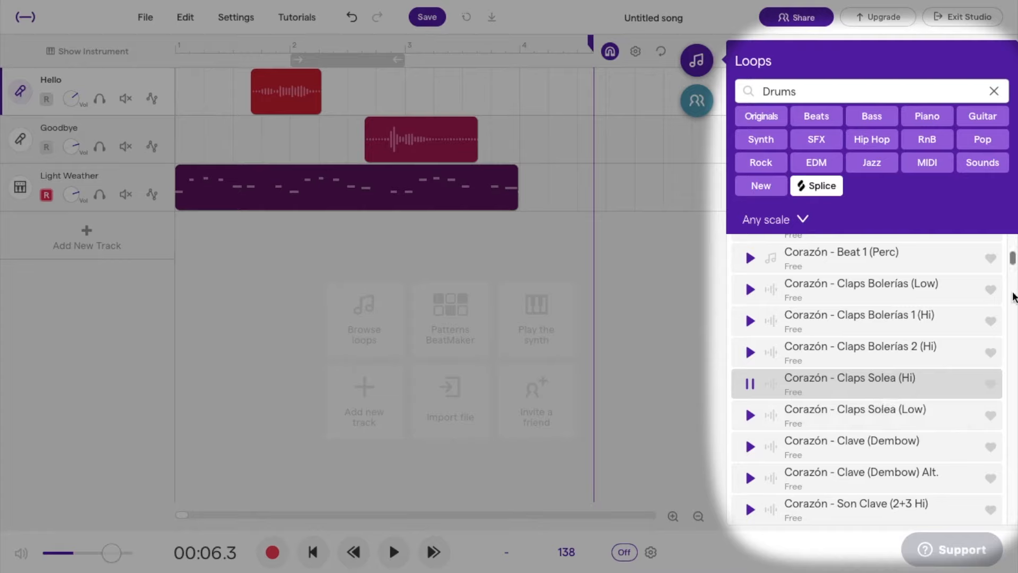
- Find the Drums - D&B 11 loop further down the drum loops list and preview it
scroll(1014, 296, "down", 5)
scroll(1014, 296, "down", 10)
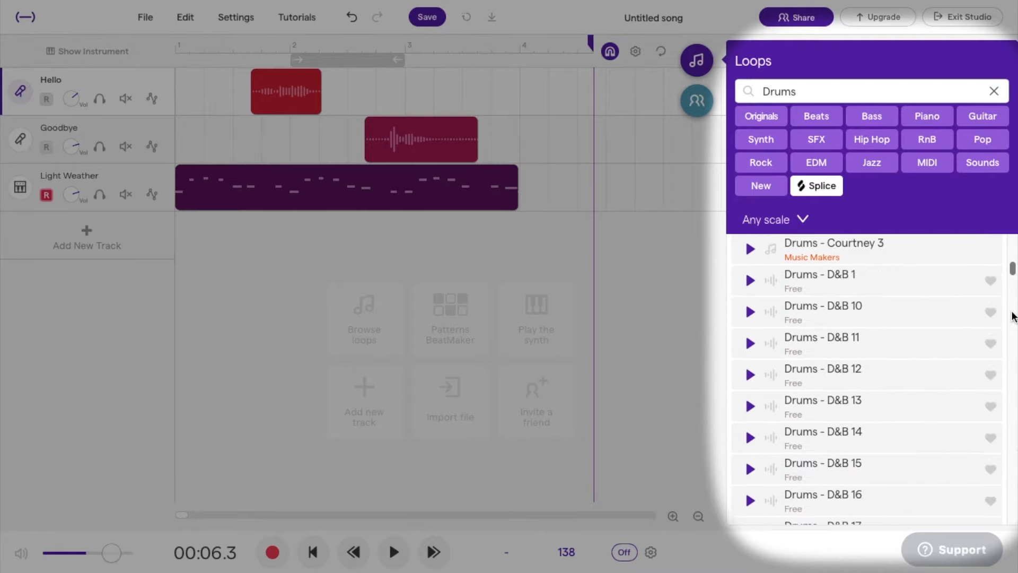
left_click(751, 344)
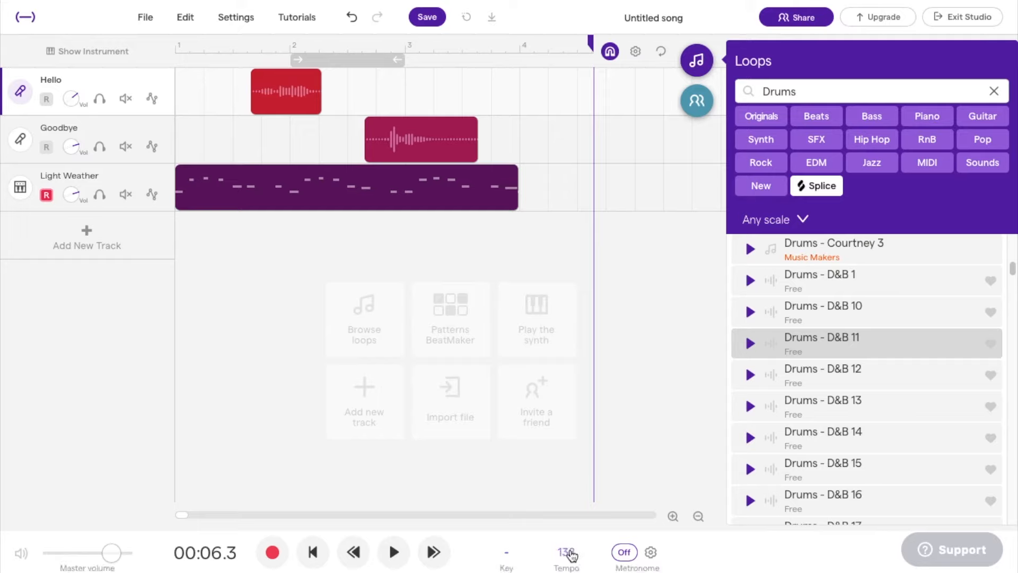
- Add the Drums - D&B 11 loop as a new track starting at bar 1 and play the song with it
left_click(816, 343)
left_click_drag(817, 342, 590, 289)
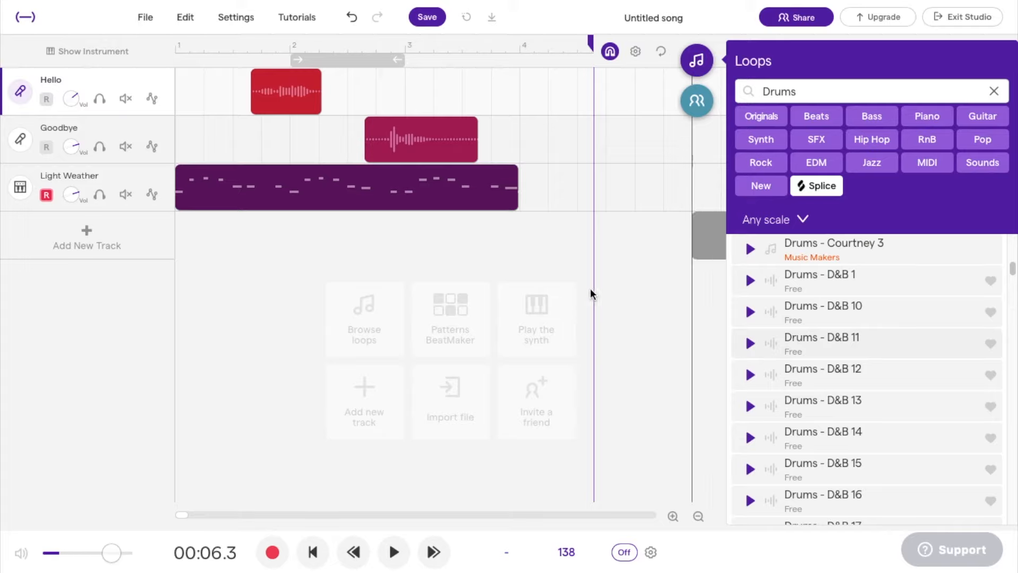
left_click_drag(456, 269, 299, 247)
left_click_drag(202, 234, 177, 233)
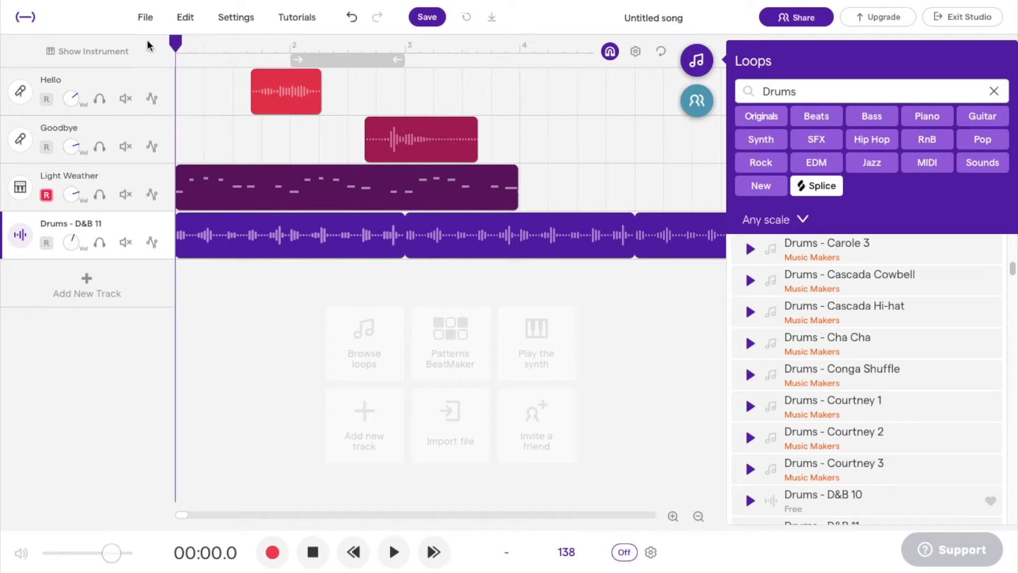
key("space")
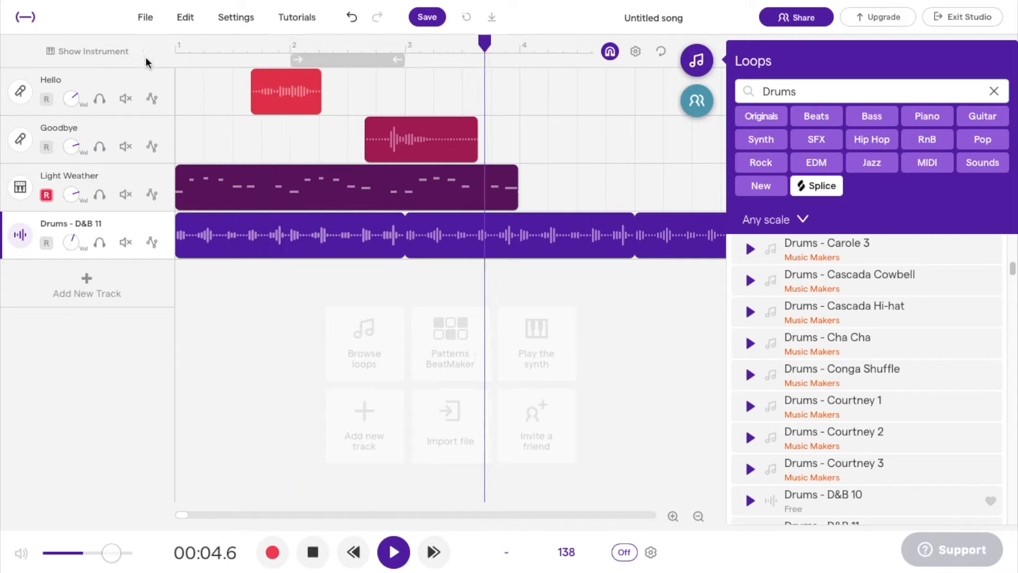
key("space")
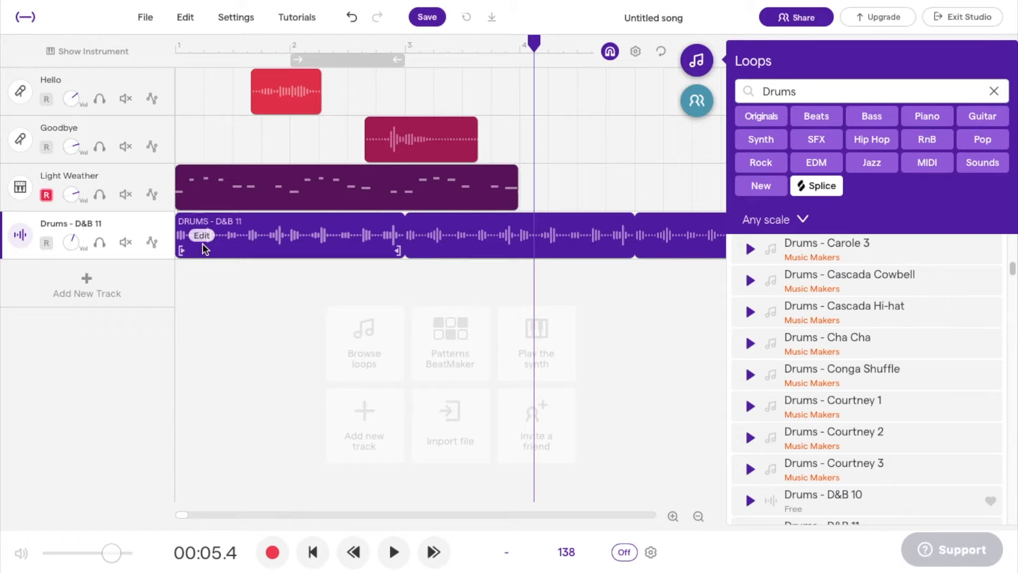
- Close the loop library and shorten the repeated drum loop so it ends just past the start of bar 4
left_click(682, 60)
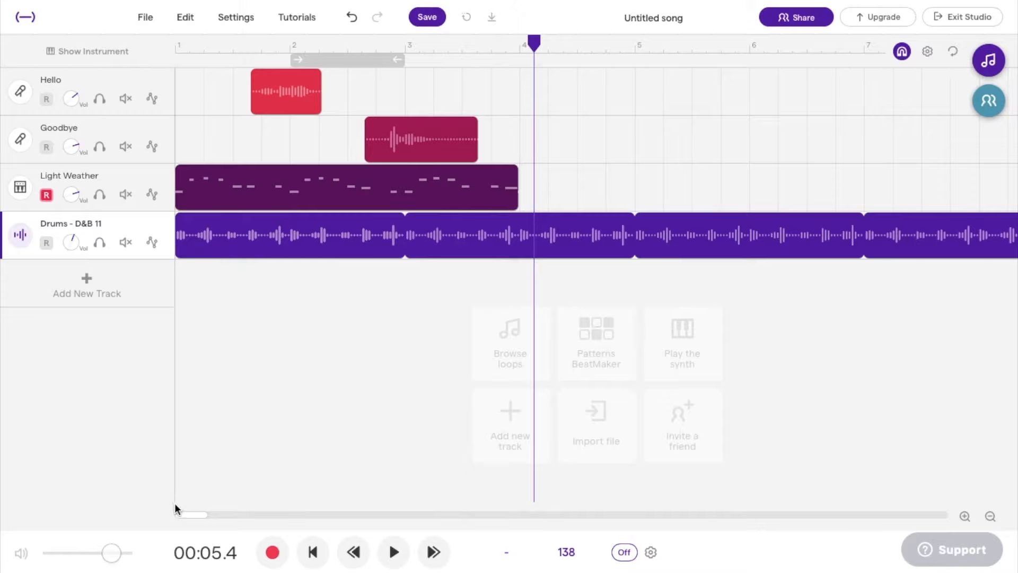
left_click_drag(204, 511, 215, 511)
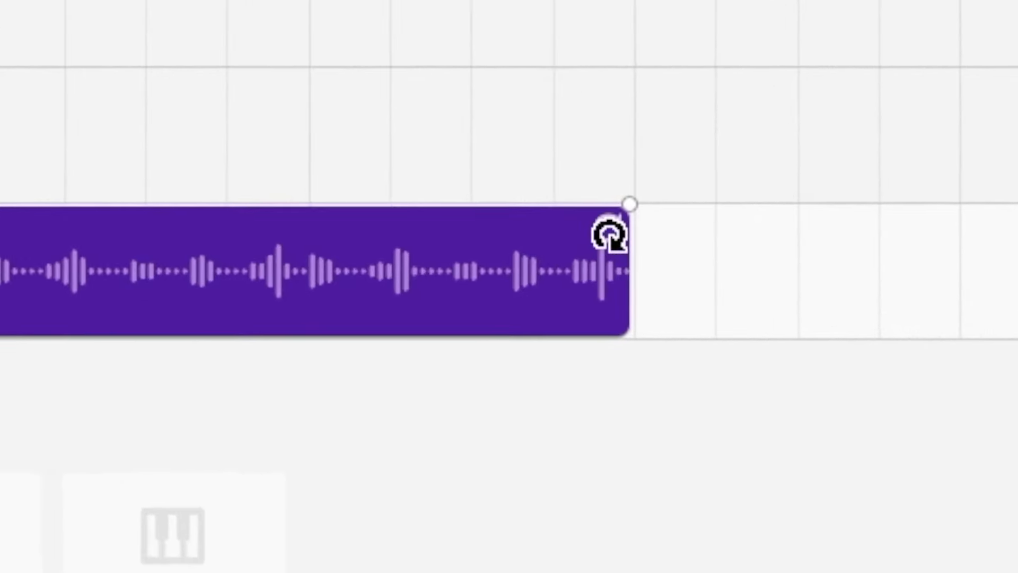
mouse_move(604, 235)
left_mouse_down()
mouse_move(277, 291)
mouse_move(0, 299)
mouse_move(0, 279)
left_mouse_up()
left_click_drag(418, 240, 283, 234)
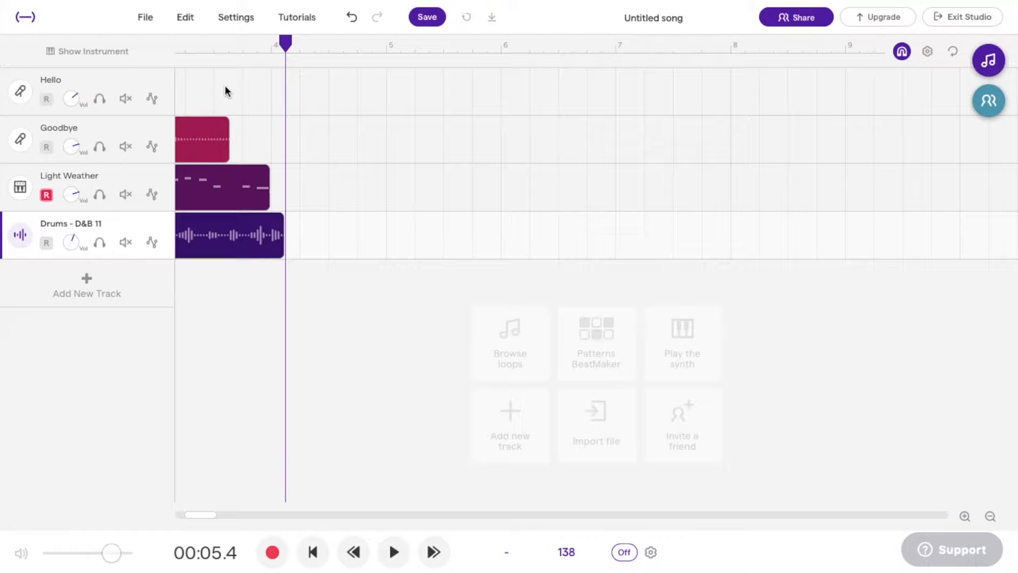
- Play all four tracks together from the song start and stop playback
left_click_drag(282, 44, 100, 62)
key("space")
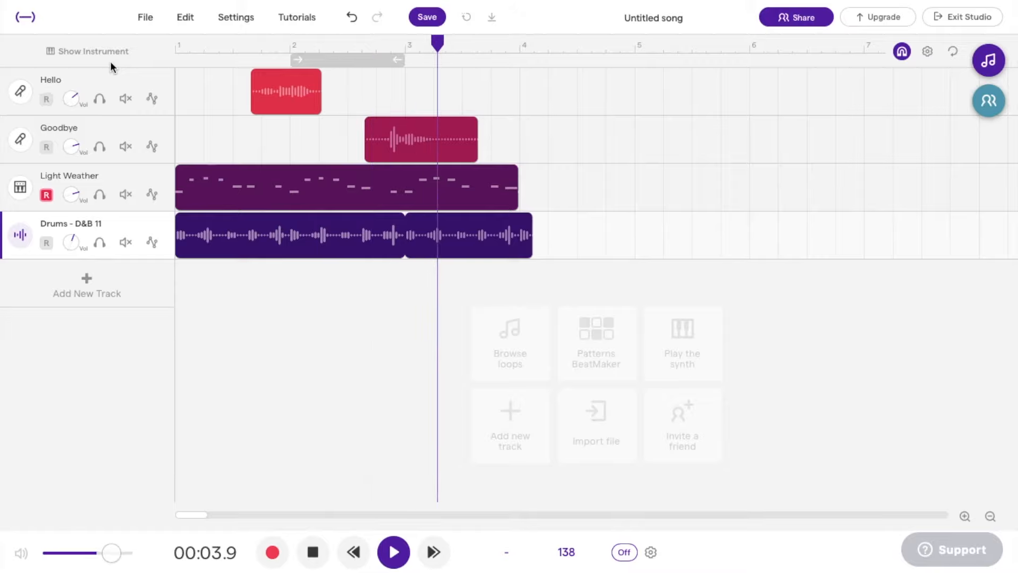
key("space")
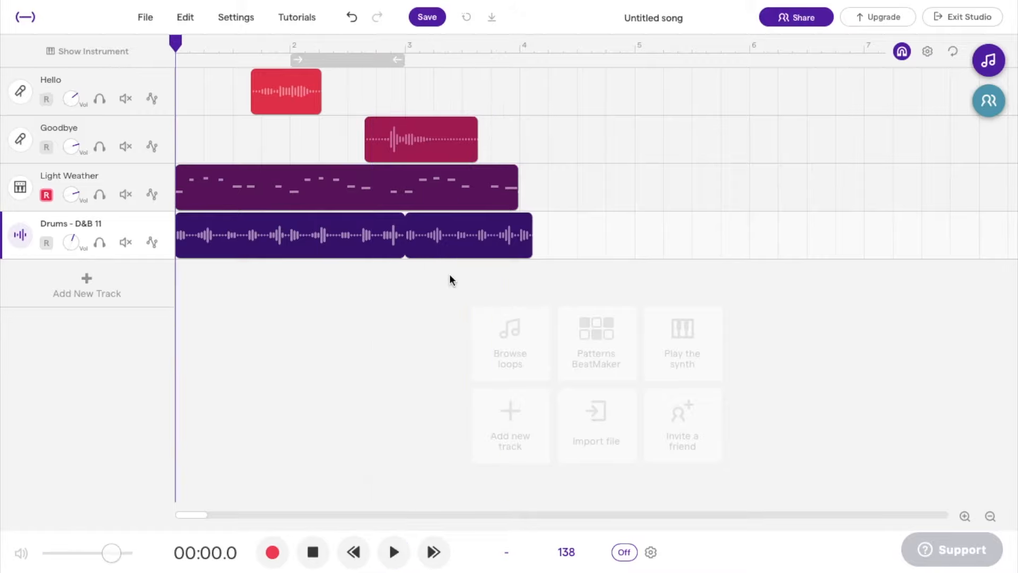
- Rename the untitled song as Song 1 and save the project
left_click(665, 20)
key("BackSpace")
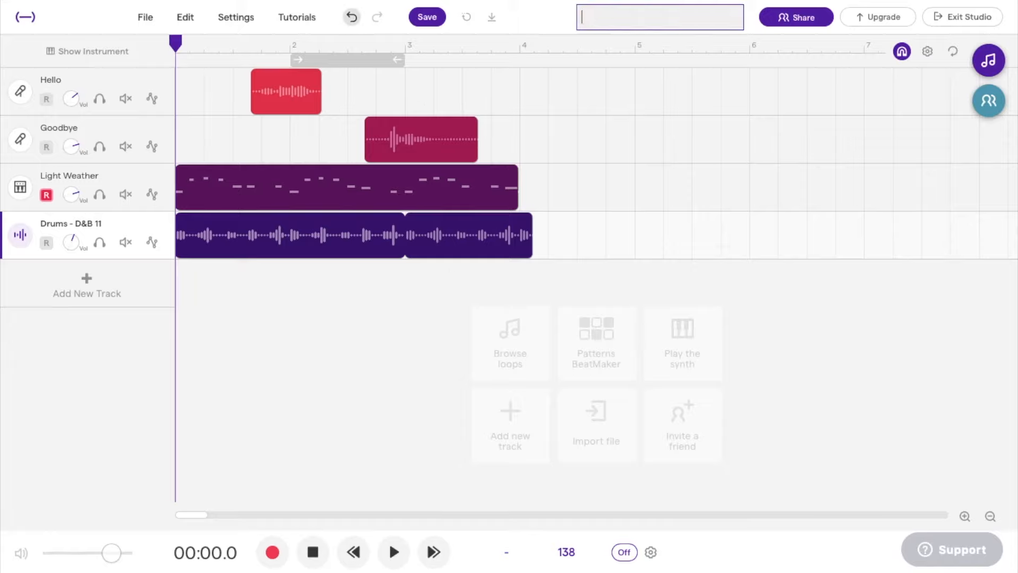
type("Song 1")
key("Return")
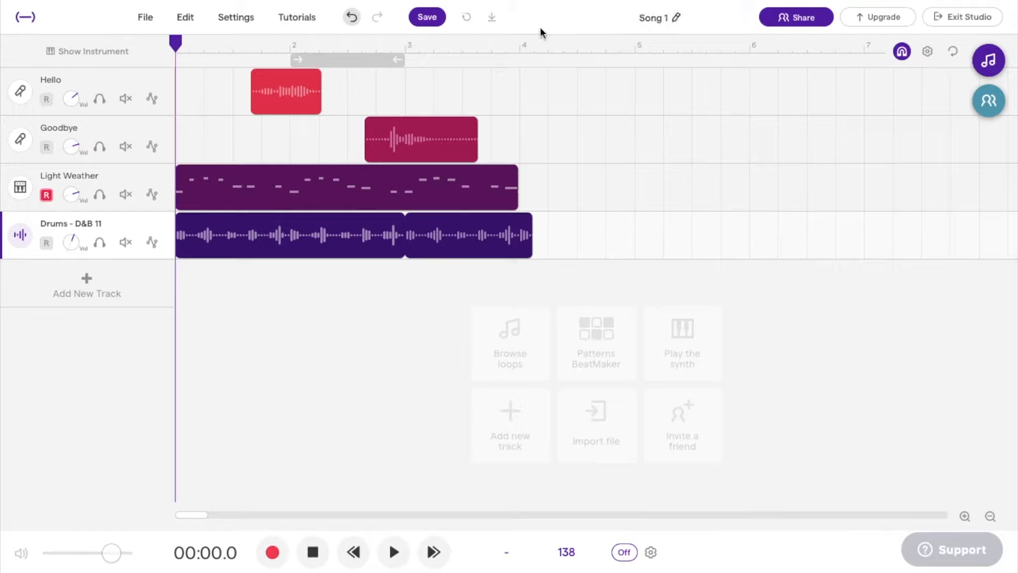
left_click(434, 21)
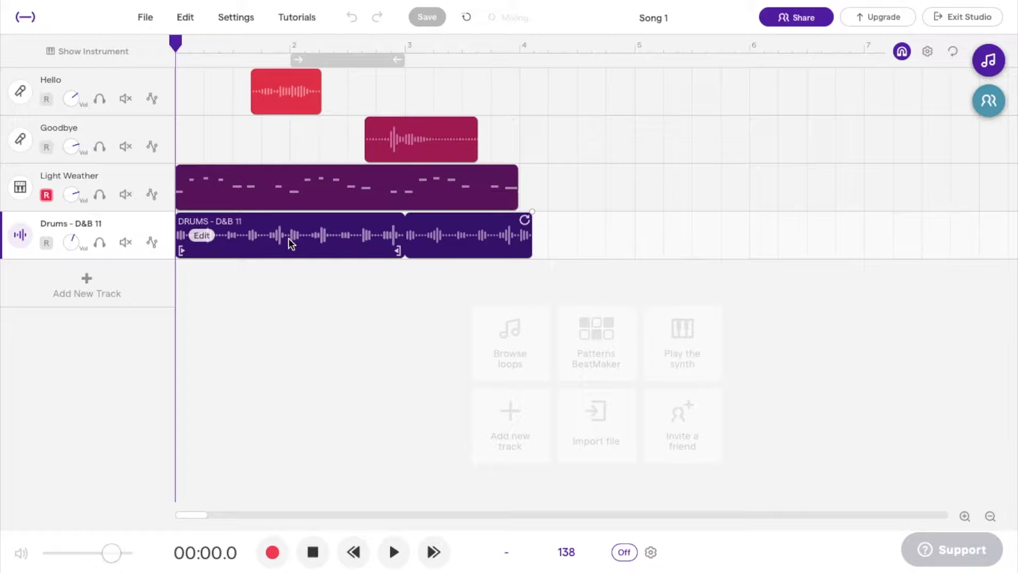
- Export the finished project to an mp3 file
left_click(147, 20)
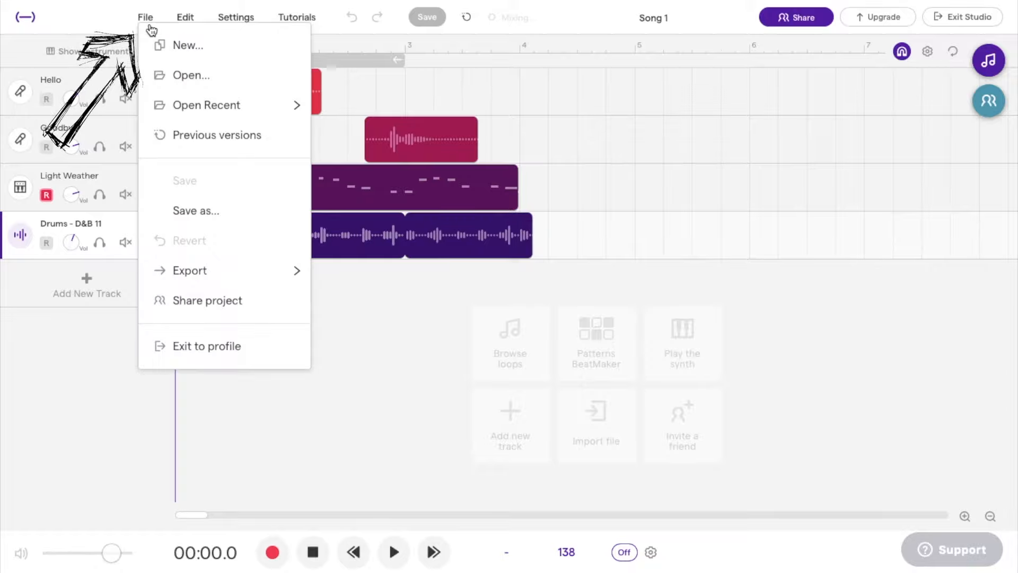
mouse_move(197, 268)
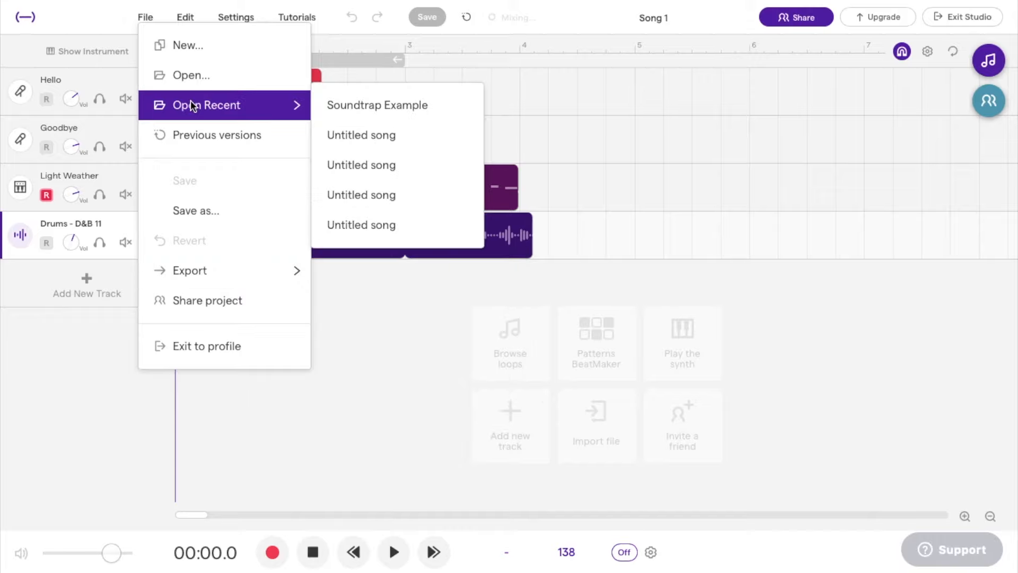
mouse_move(297, 270)
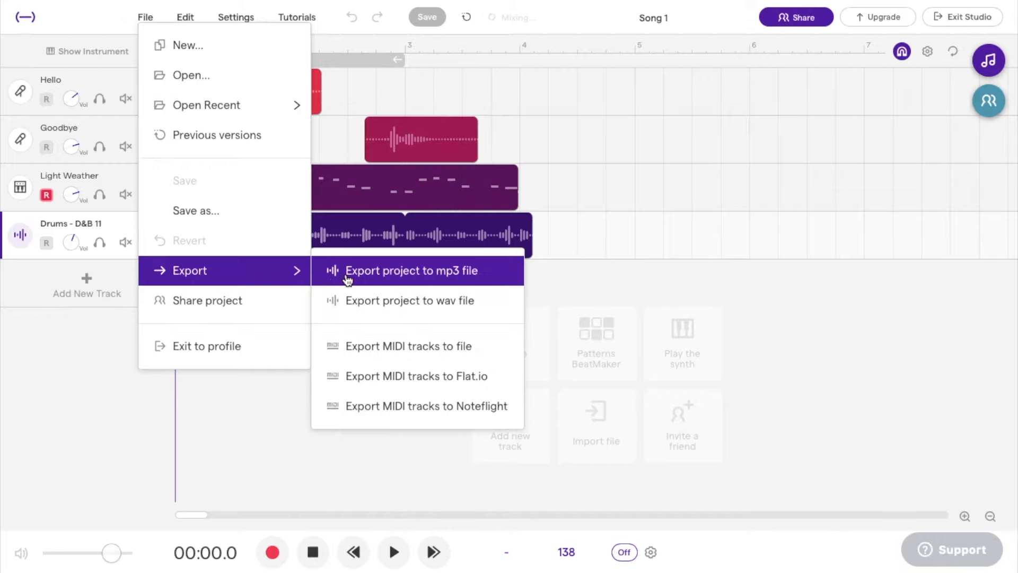
left_click(502, 277)
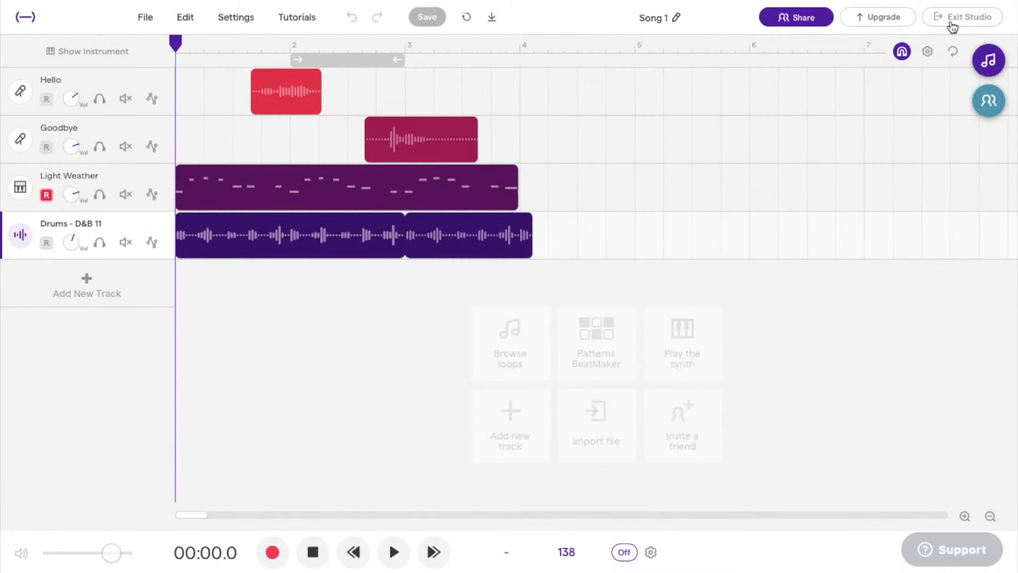
- Exit the studio and play Song 1 from the My Projects list
left_click(952, 25)
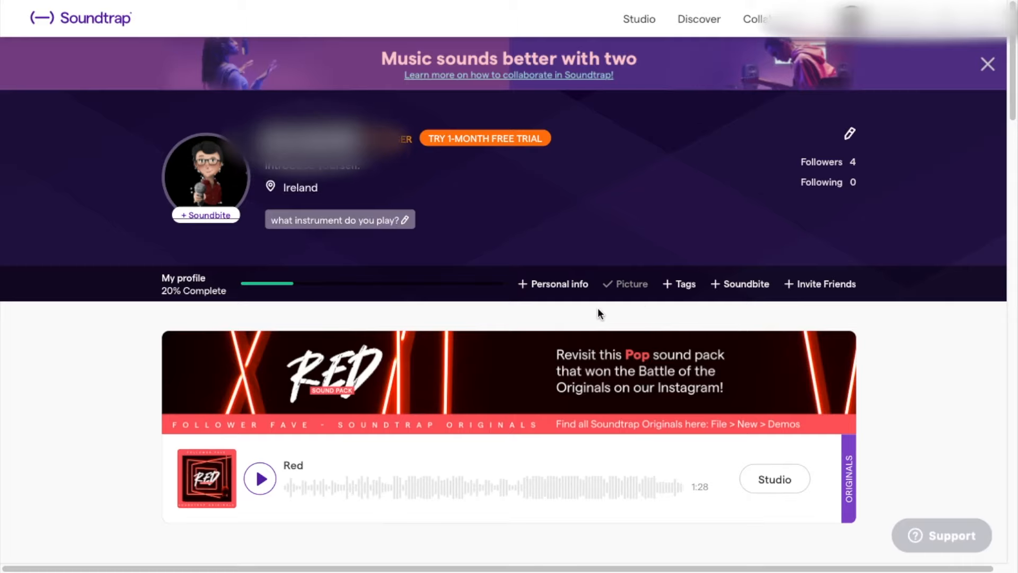
scroll(583, 307, "down", 3)
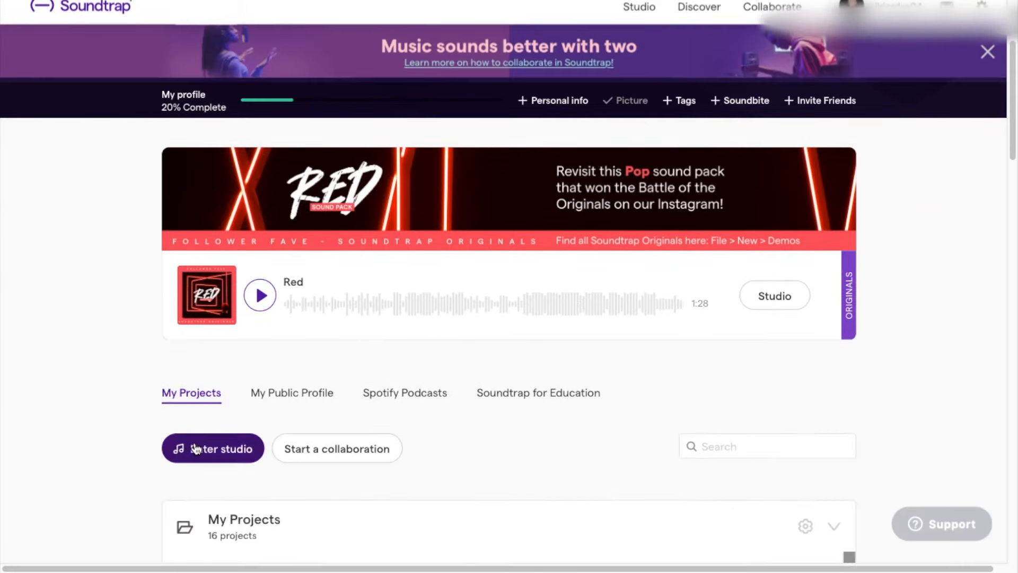
scroll(196, 446, "down", 2)
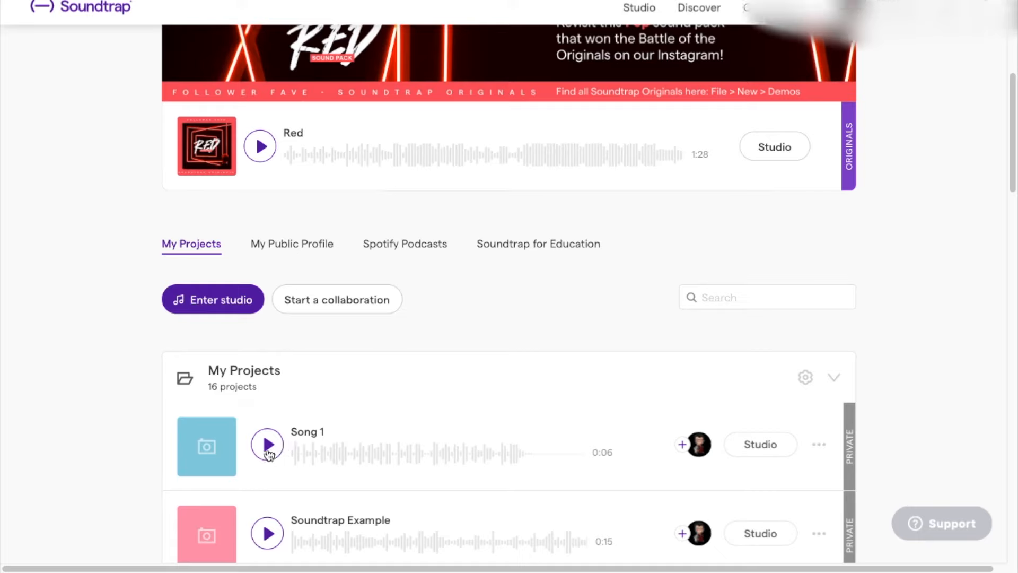
left_click(268, 452)
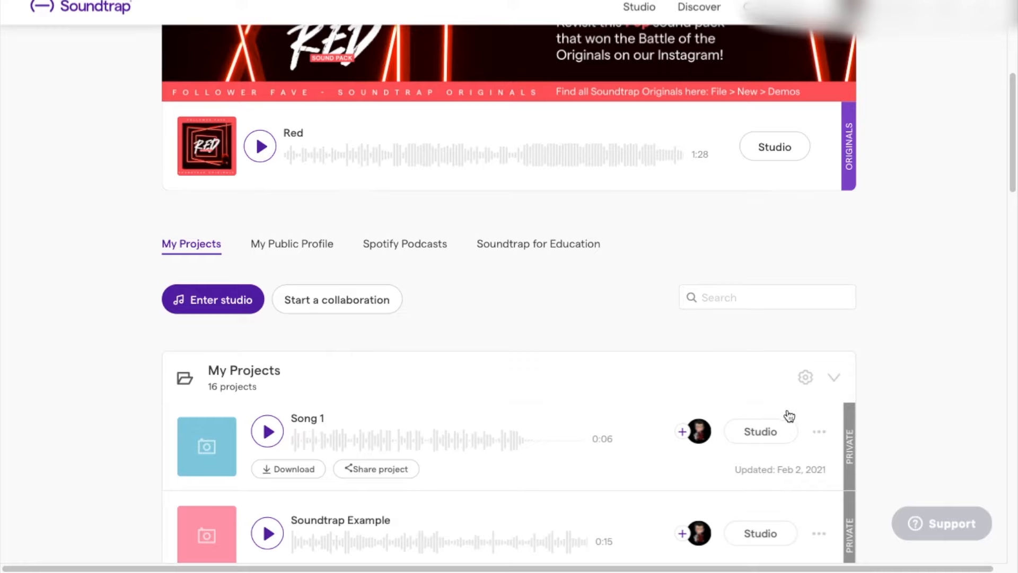
- View the collaborators and pending invites of Song 1, and close the overview
left_click(819, 431)
scroll(825, 445, "down", 2)
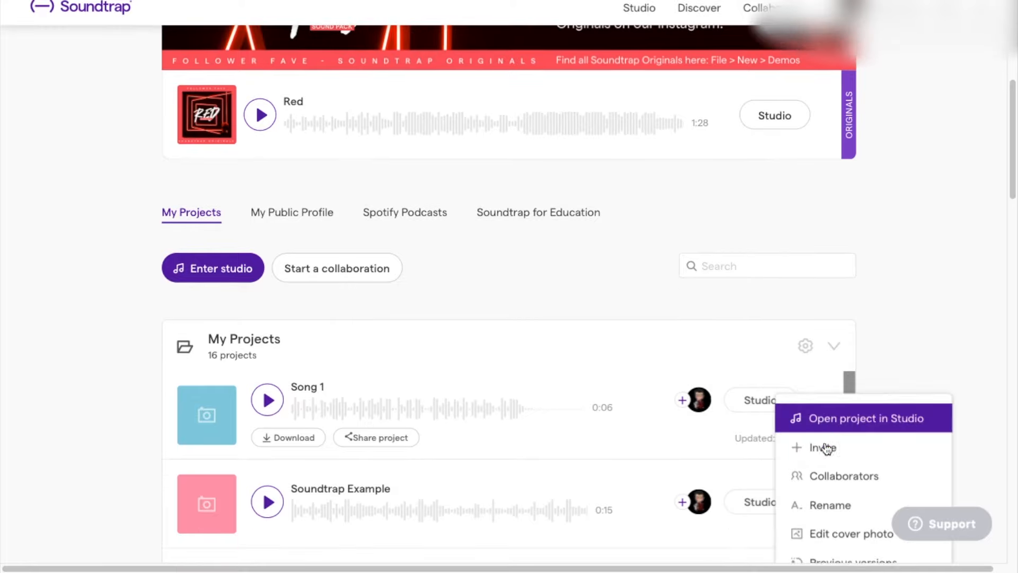
left_click(824, 456)
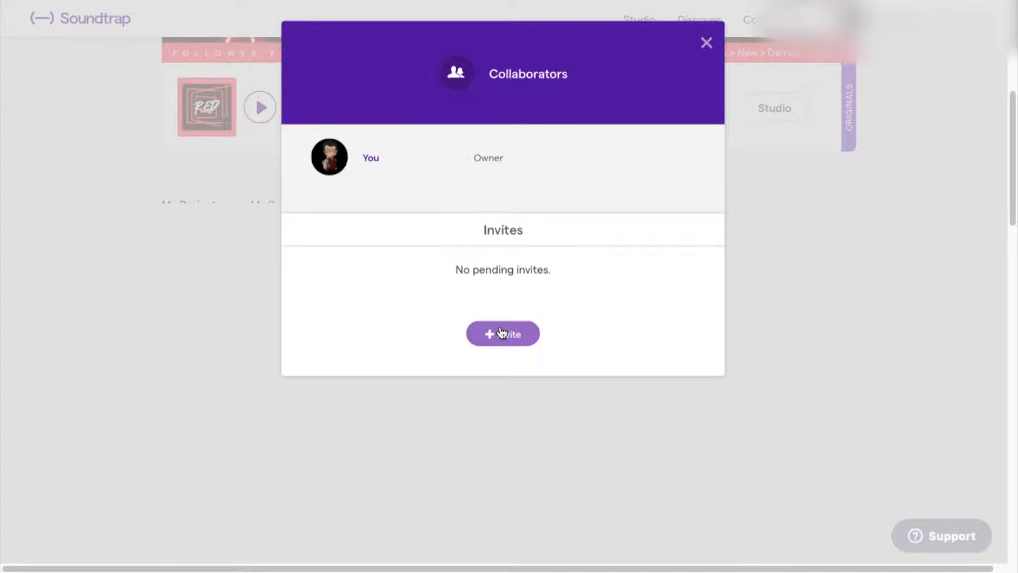
left_click(774, 121)
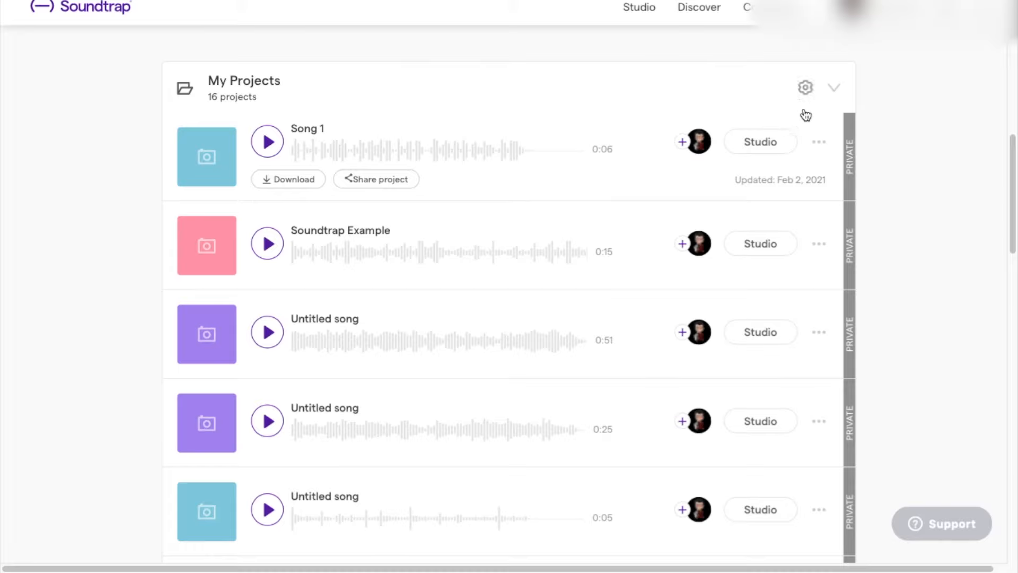
- Open the invitation options for Song 1, copy the link for joining the project and close the dialog
left_click(819, 143)
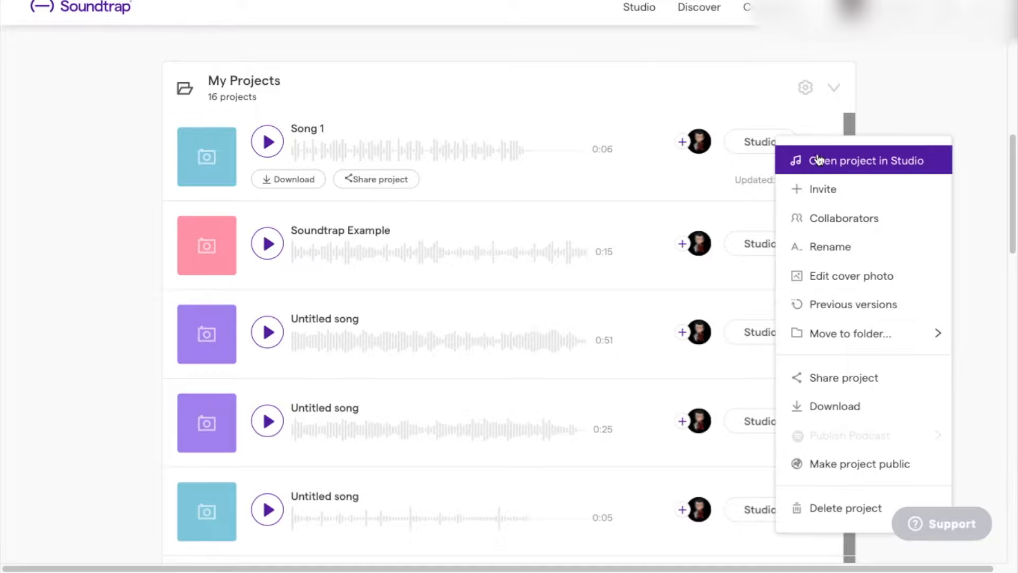
left_click(822, 190)
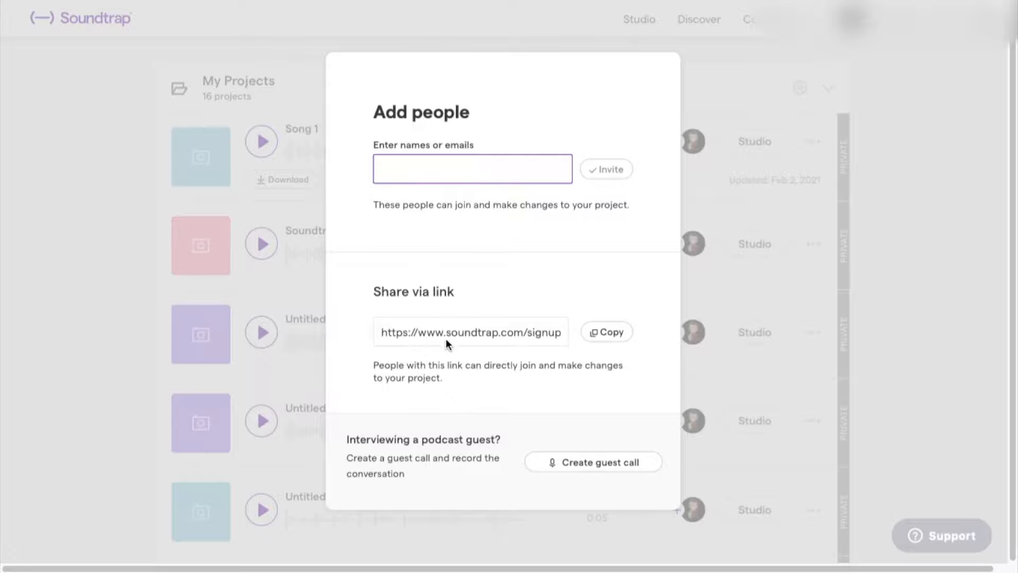
left_click(599, 338)
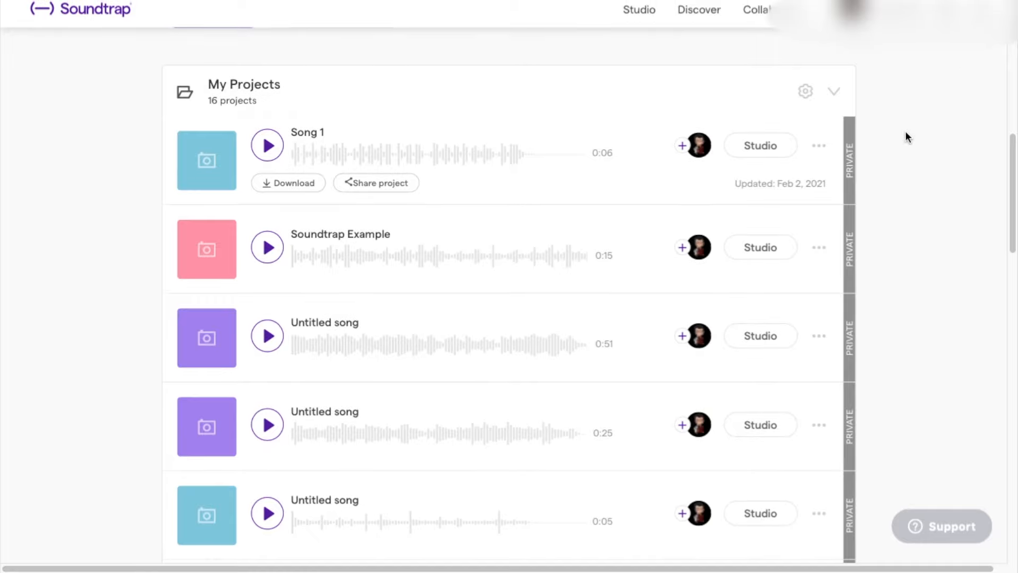